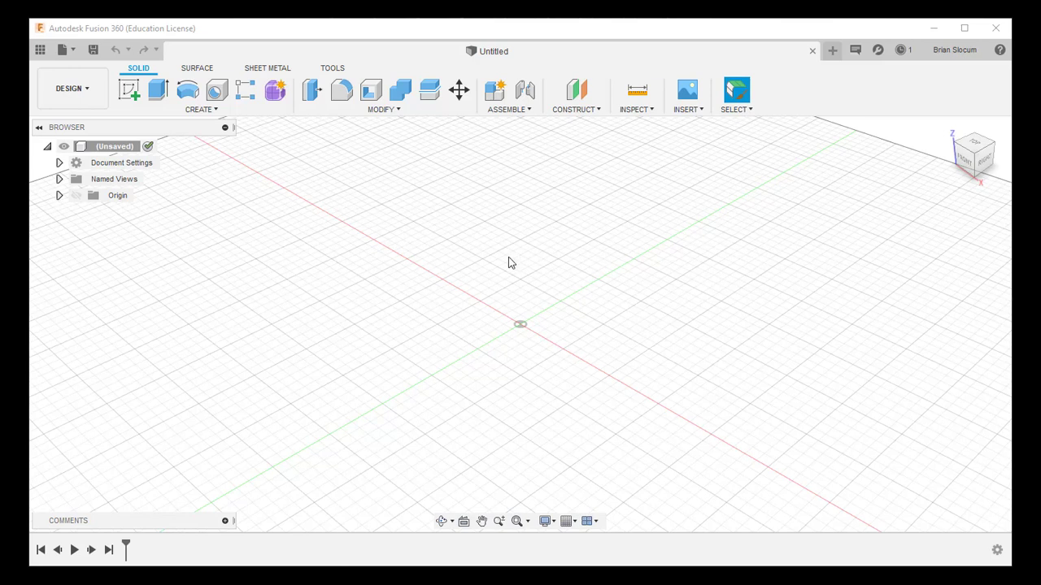
# Start a sketch on the horizontal XY plane and draw a center rectangle about 97 by 83 mm from the origin
pyautogui.click(127, 89)
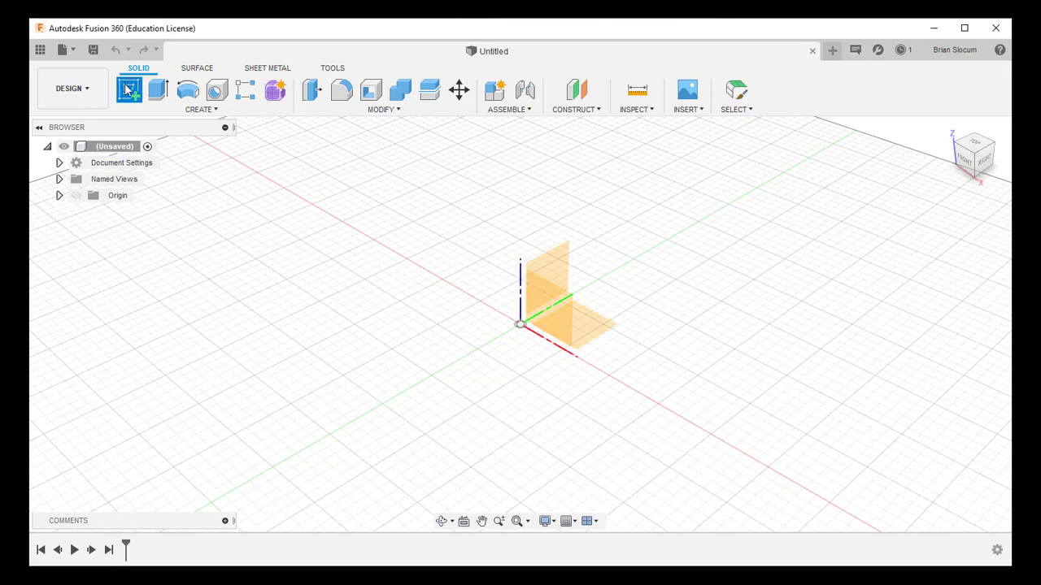
pyautogui.click(593, 325)
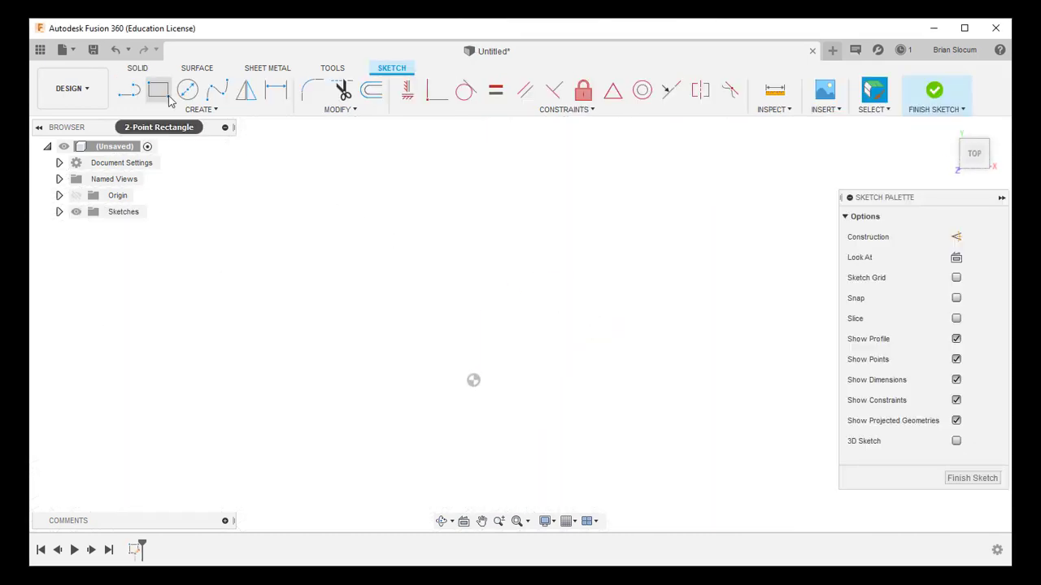
pyautogui.click(186, 110)
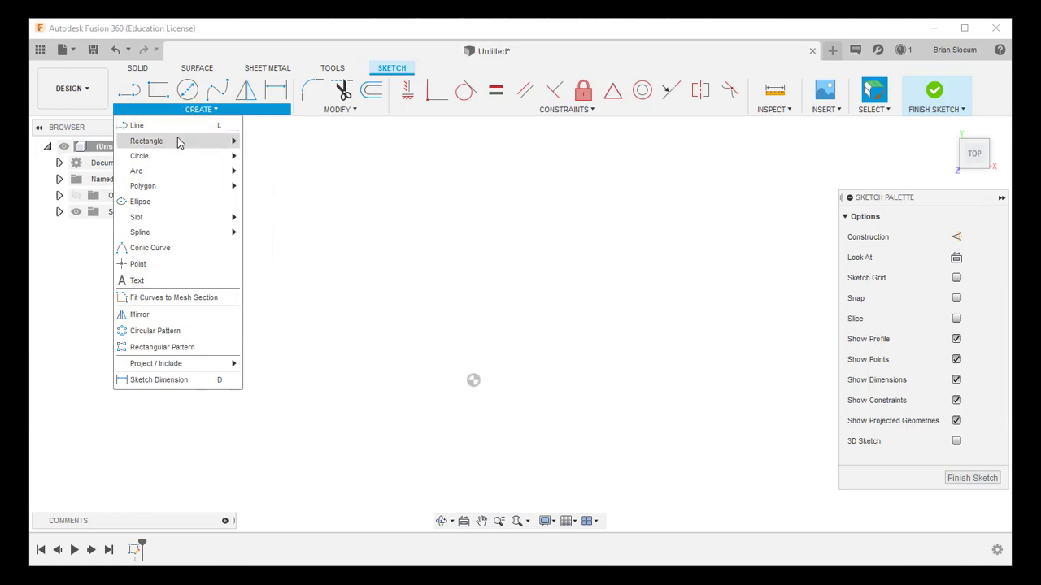
pyautogui.moveTo(180, 143)
pyautogui.click(284, 176)
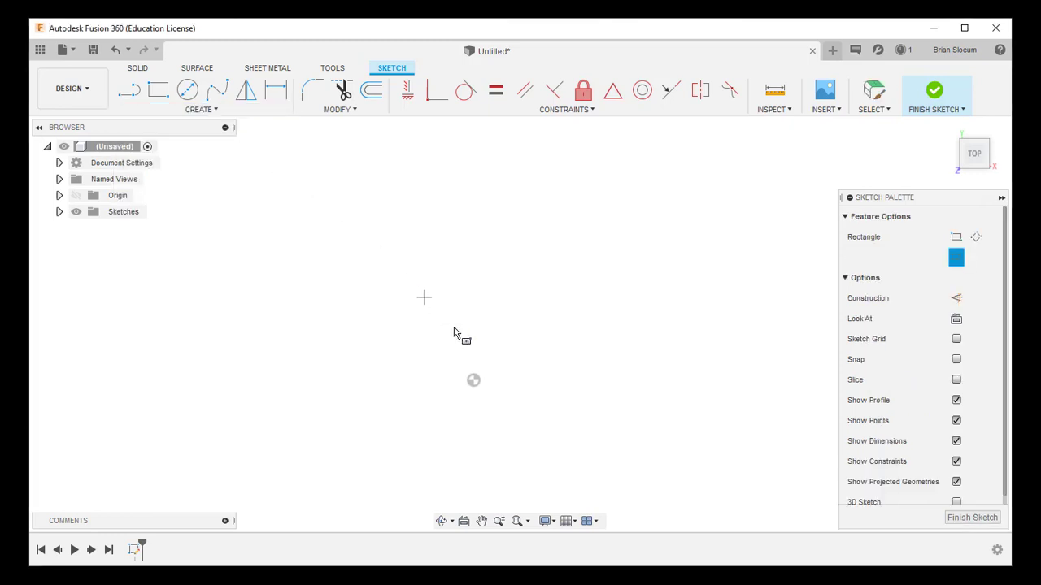
pyautogui.click(473, 379)
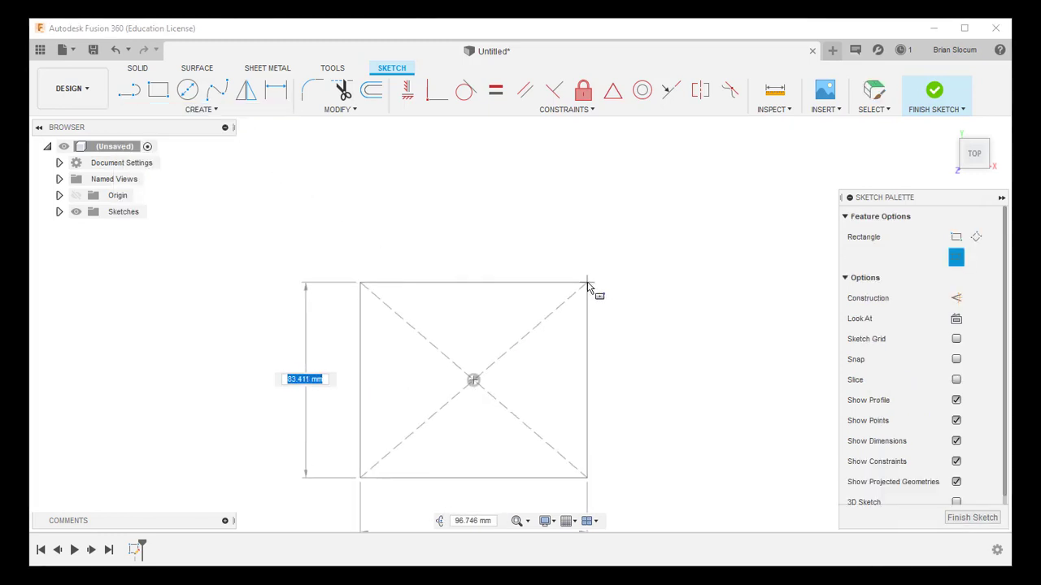
pyautogui.click(587, 283)
# Dimension the center rectangle to 100 mm wide and 100 mm high
pyautogui.press('d')
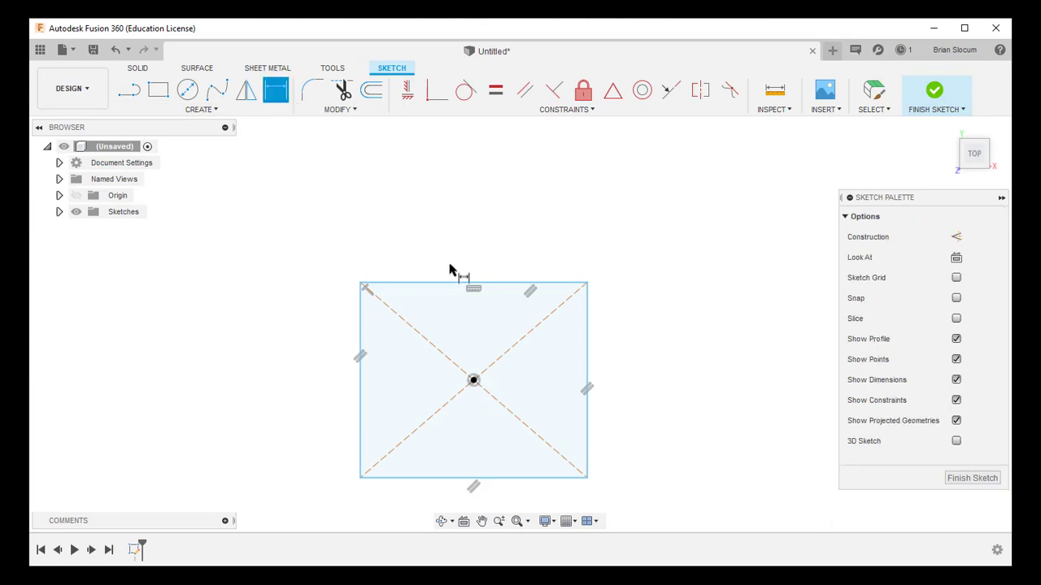
pyautogui.click(449, 284)
pyautogui.click(457, 244)
pyautogui.write('10')
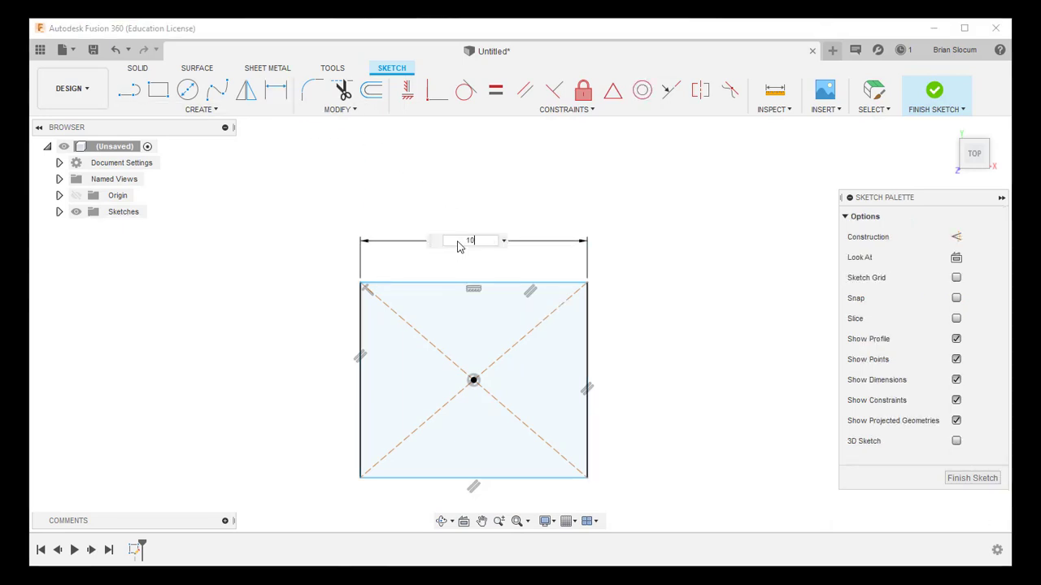
pyautogui.write('0')
pyautogui.press('Return')
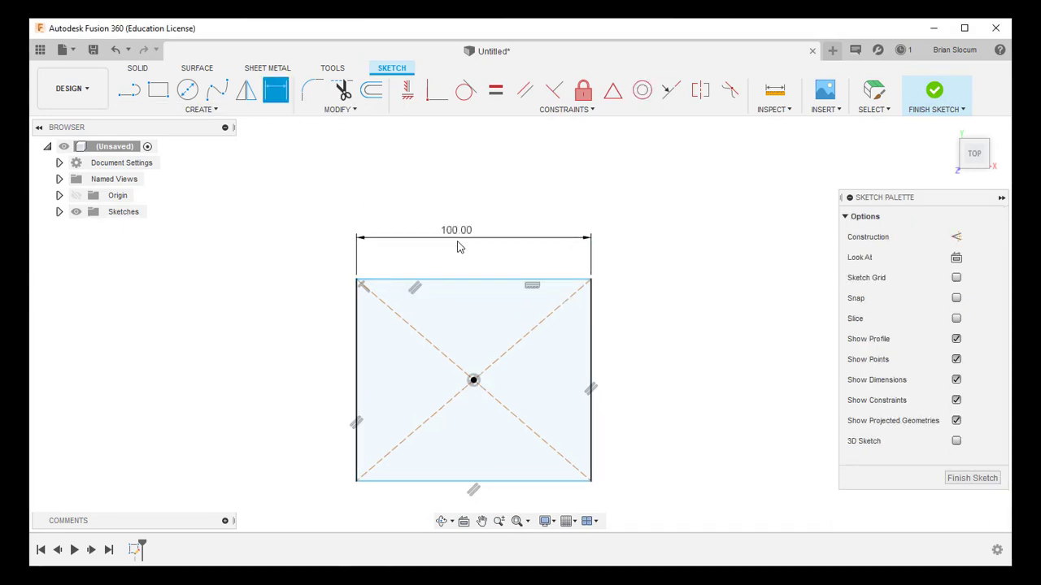
pyautogui.click(593, 333)
pyautogui.click(674, 361)
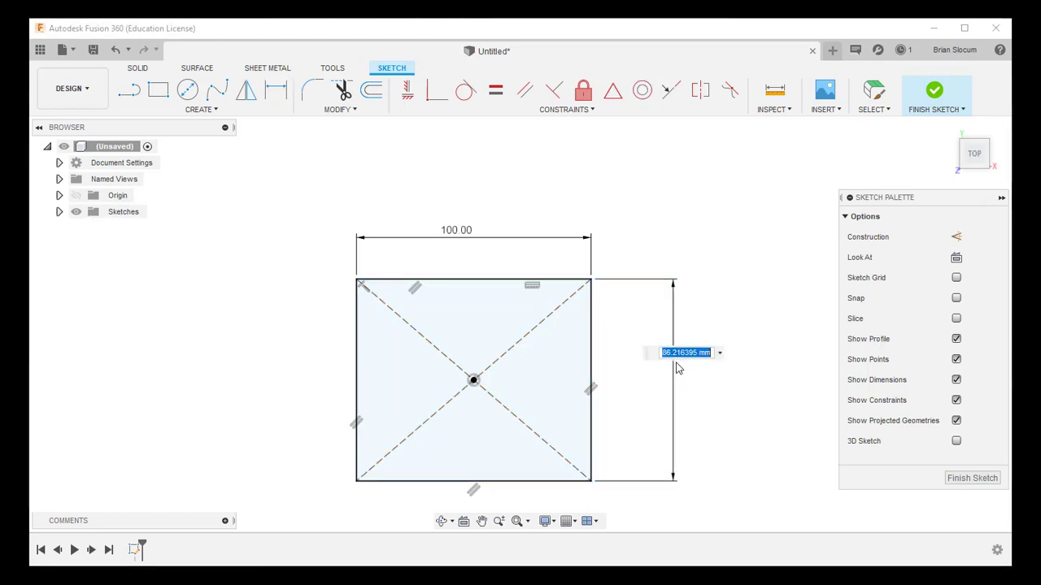
pyautogui.write('100')
pyautogui.press('Return')
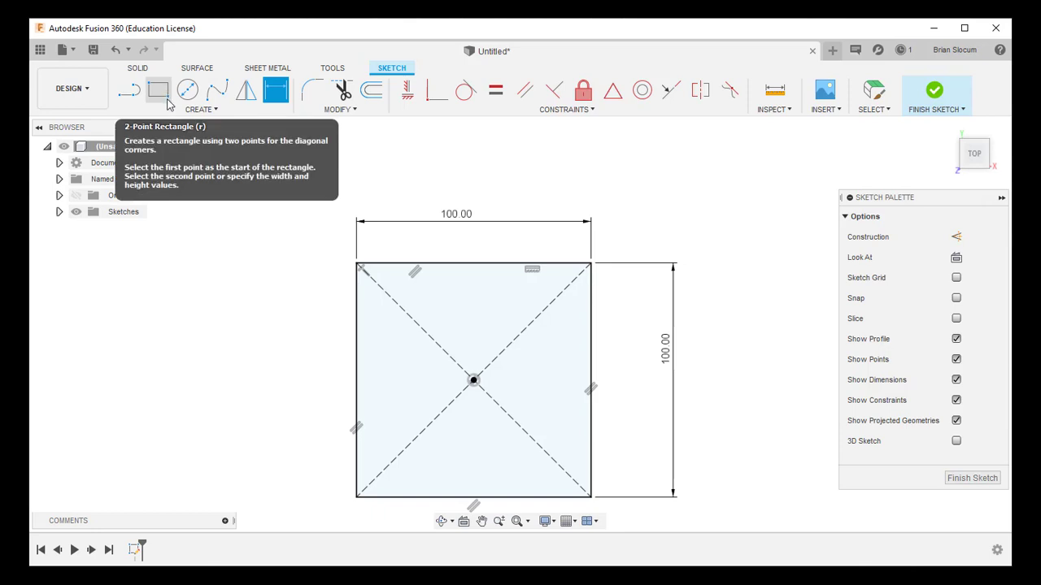
# Draw a 2-point rectangle about 10.5 mm square inside the large square, on the diagonal near its lower-left corner
pyautogui.click(195, 109)
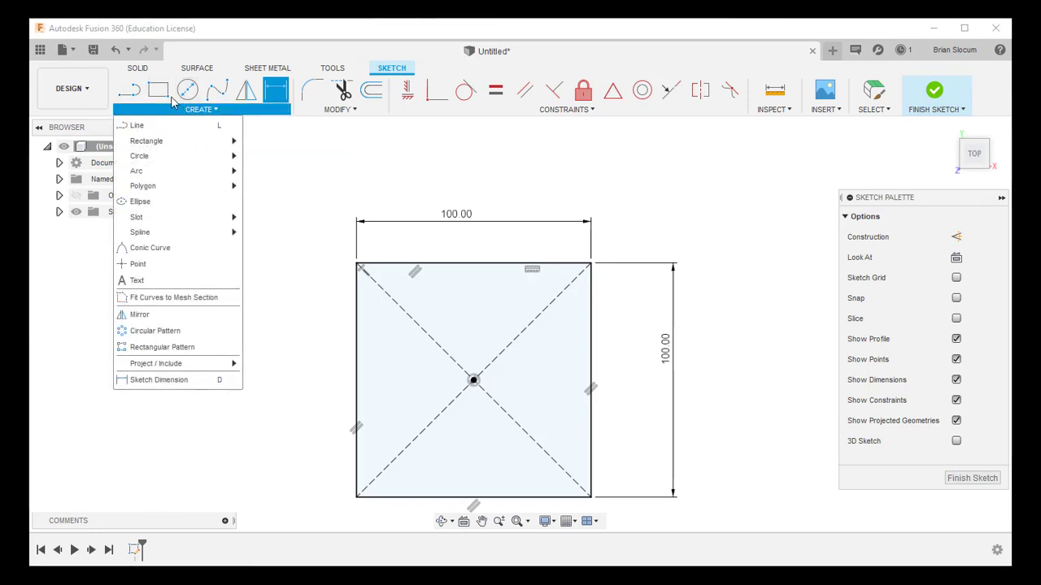
pyautogui.moveTo(155, 145)
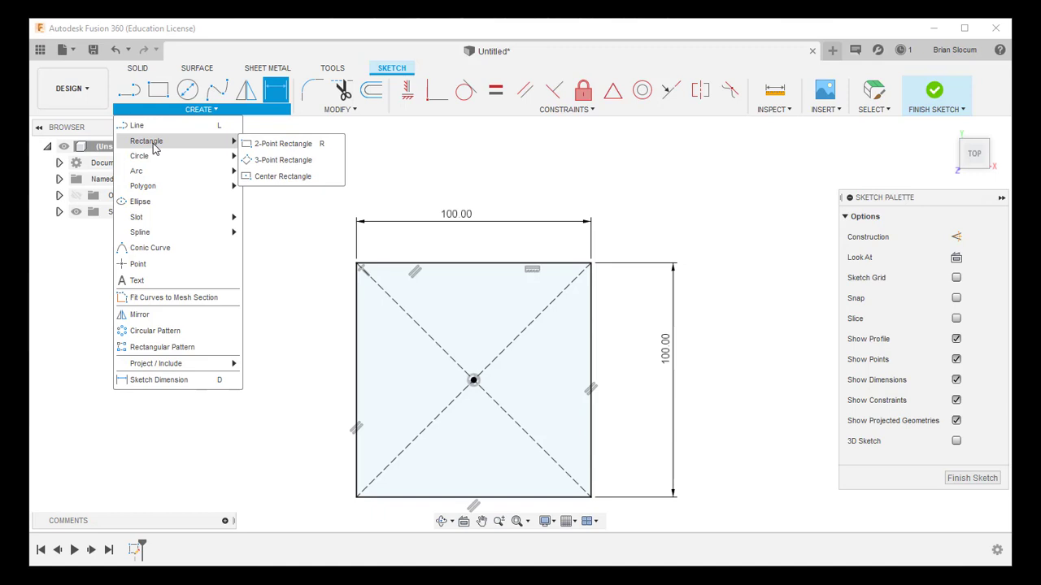
pyautogui.click(269, 144)
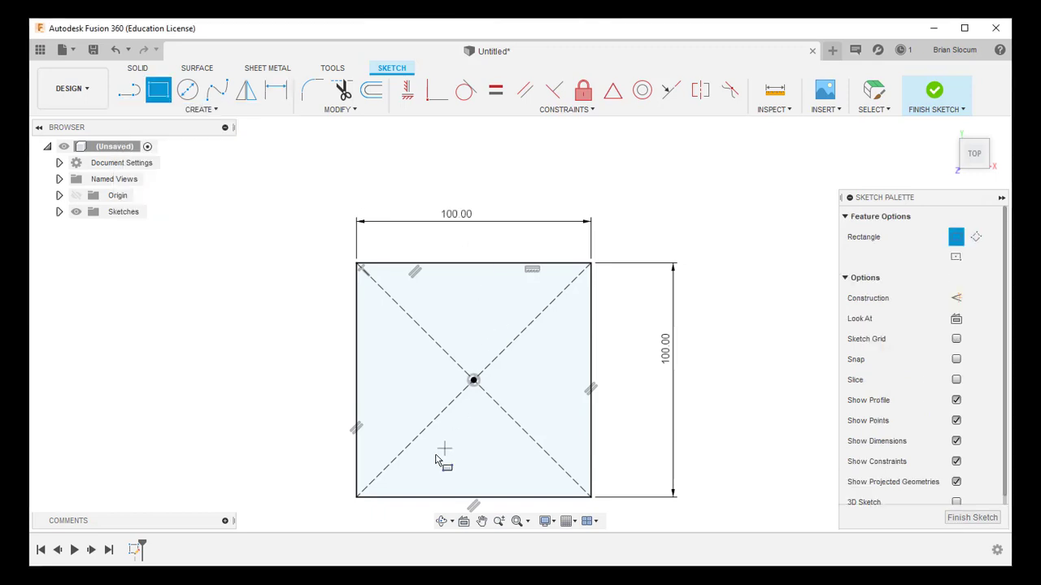
pyautogui.click(377, 485)
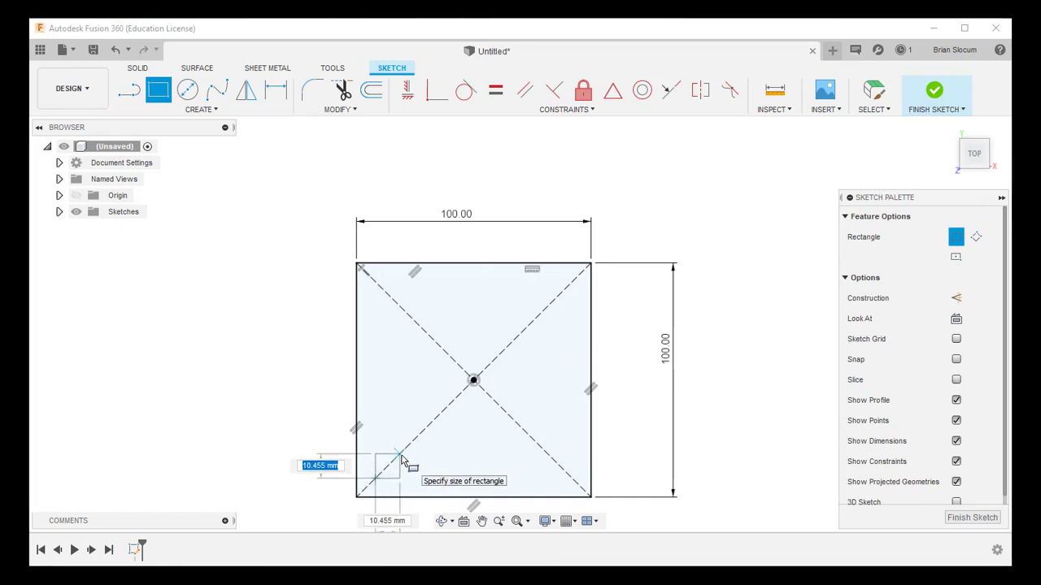
pyautogui.click(398, 462)
# Dimension the small square's height to 10 mm and add a driven dimension for its width
pyautogui.click(275, 89)
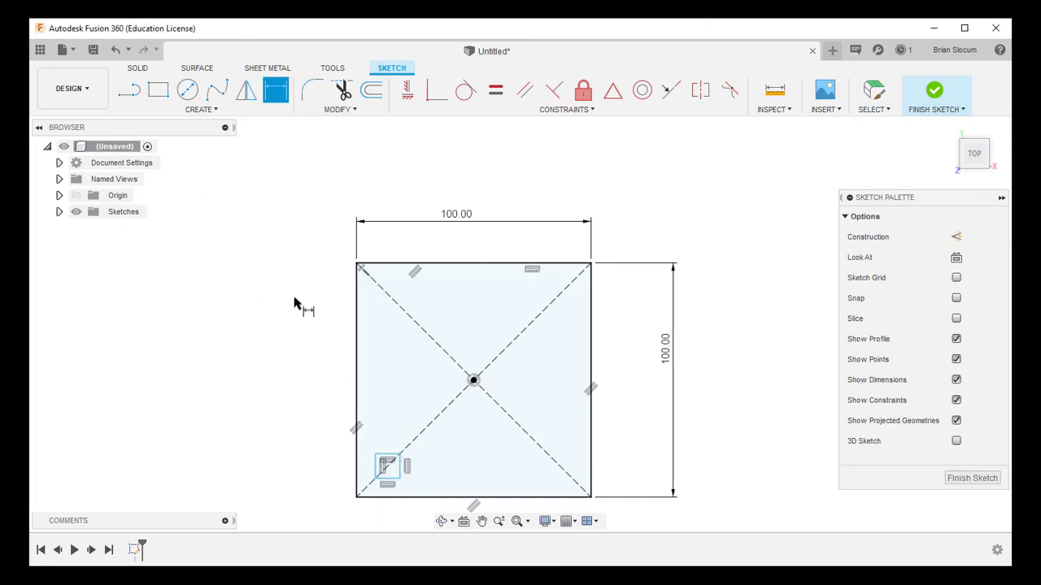
pyautogui.click(376, 472)
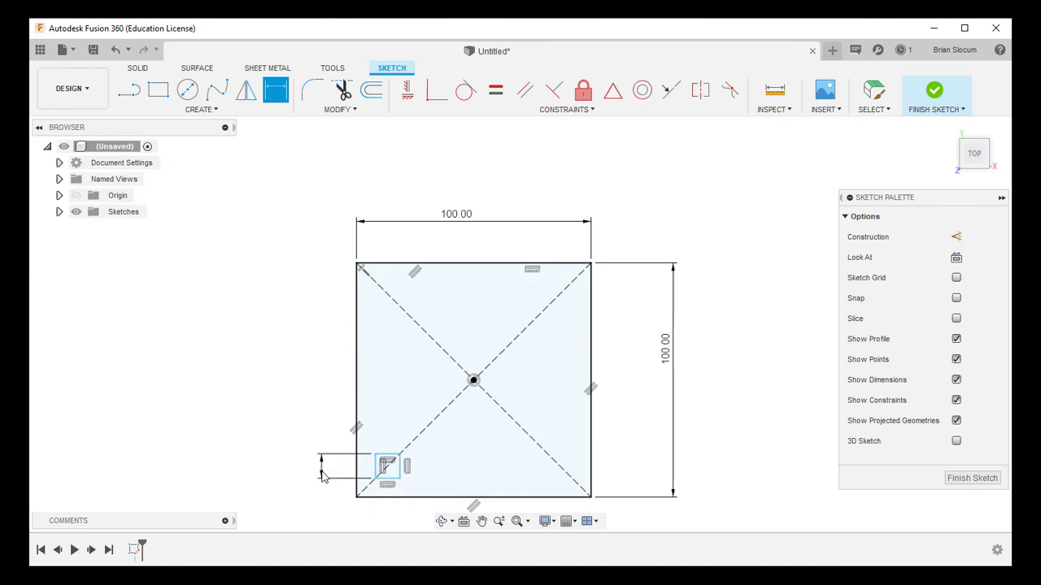
pyautogui.click(323, 476)
pyautogui.write('10')
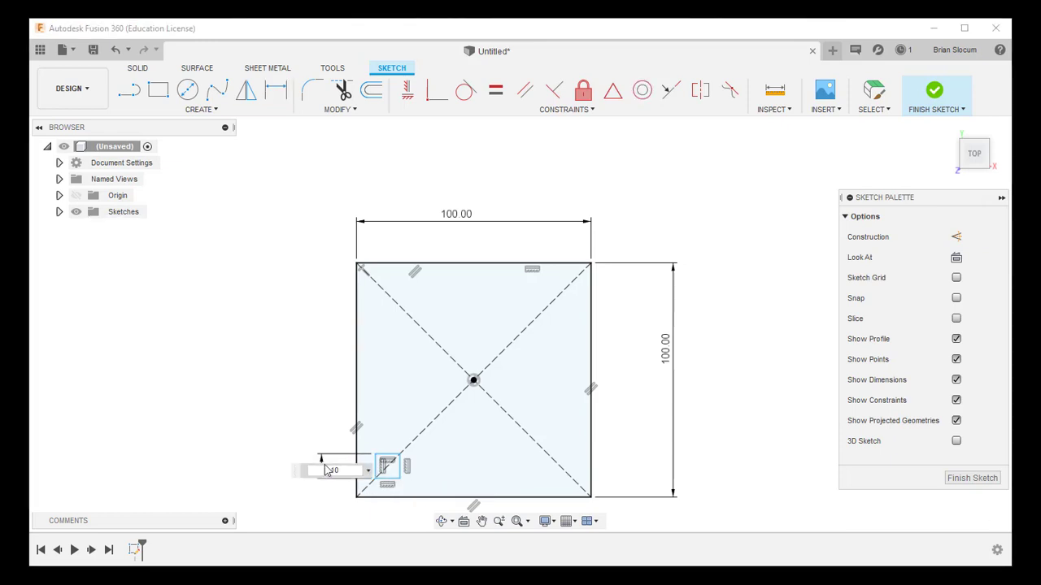
pyautogui.press('Return')
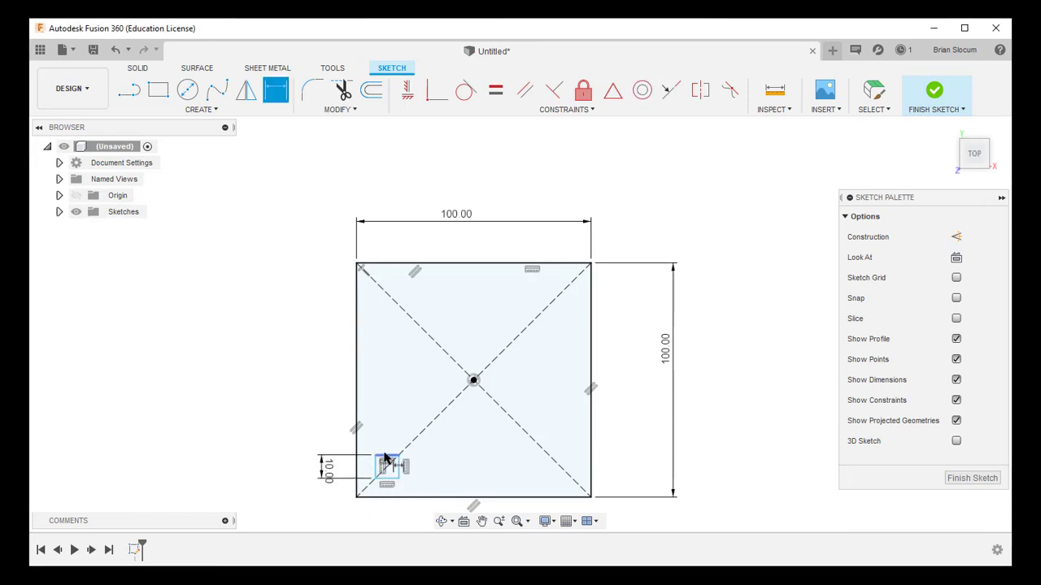
pyautogui.click(387, 456)
pyautogui.click(387, 445)
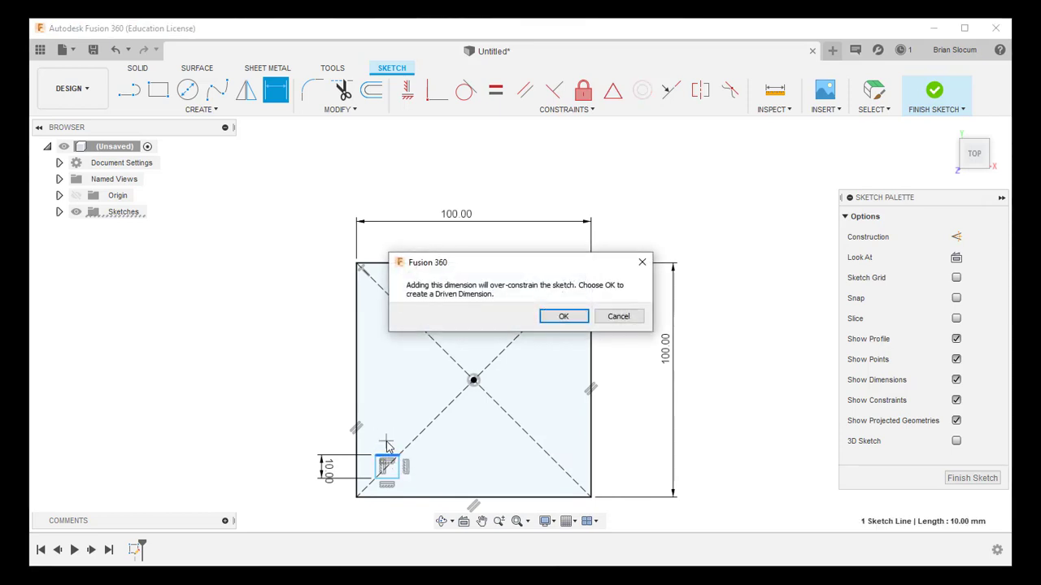
pyautogui.click(561, 317)
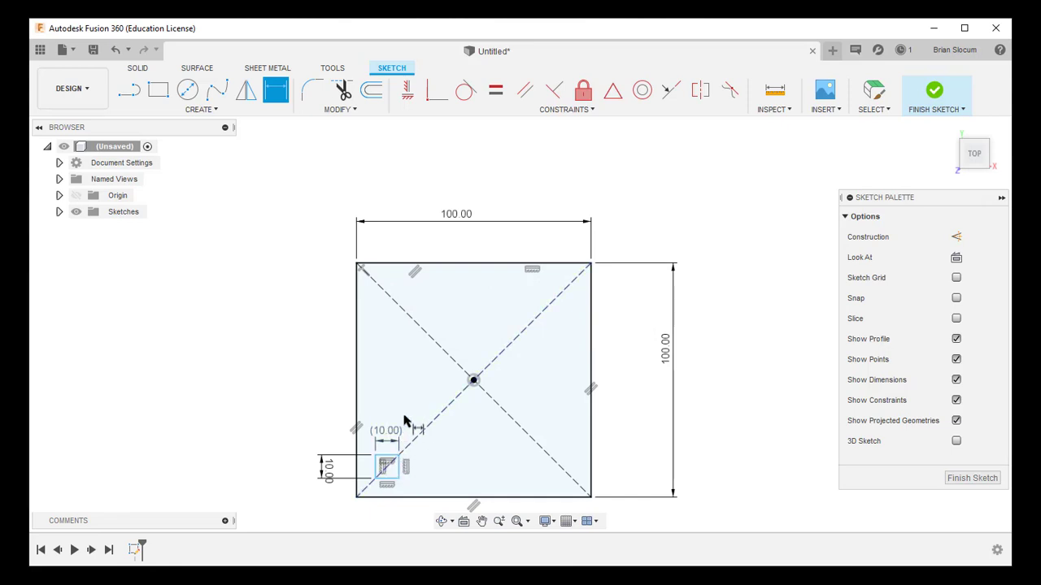
pyautogui.press('Escape')
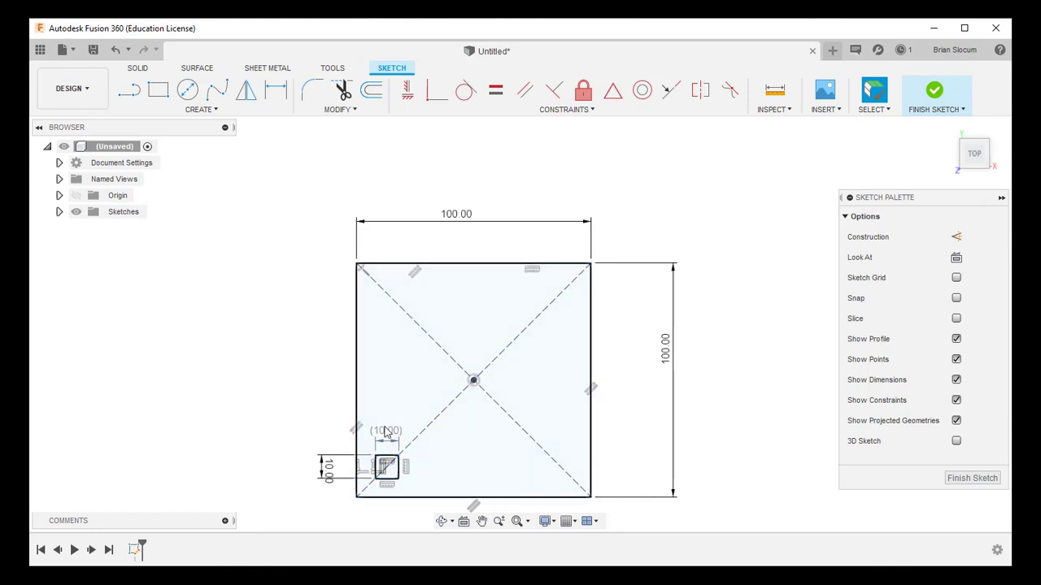
# Dimension the gap between the large square's left edge and the small square's left edge to 10 mm
pyautogui.click(396, 471)
pyautogui.click(276, 92)
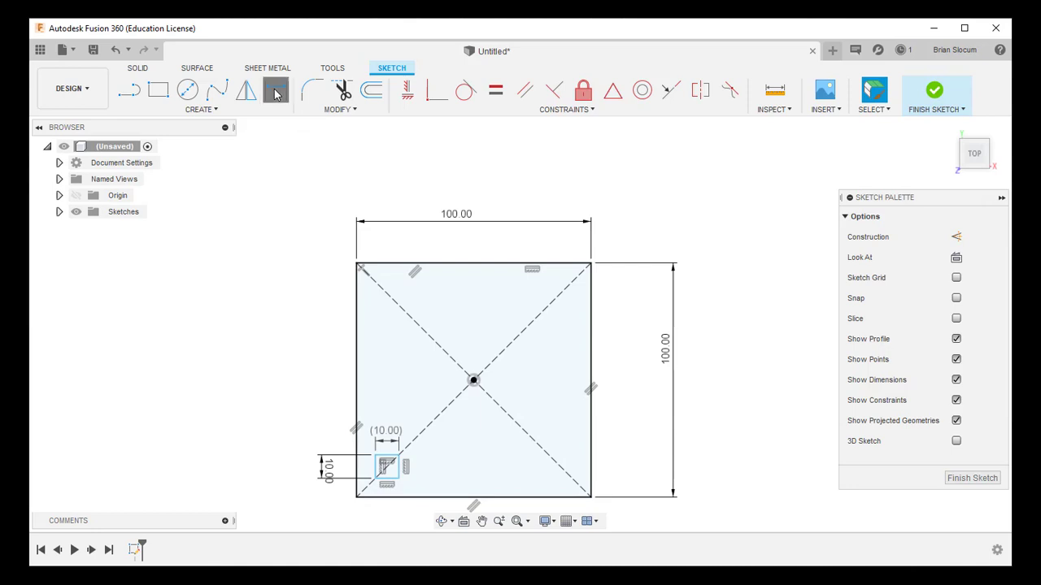
pyautogui.click(368, 471)
pyautogui.click(376, 470)
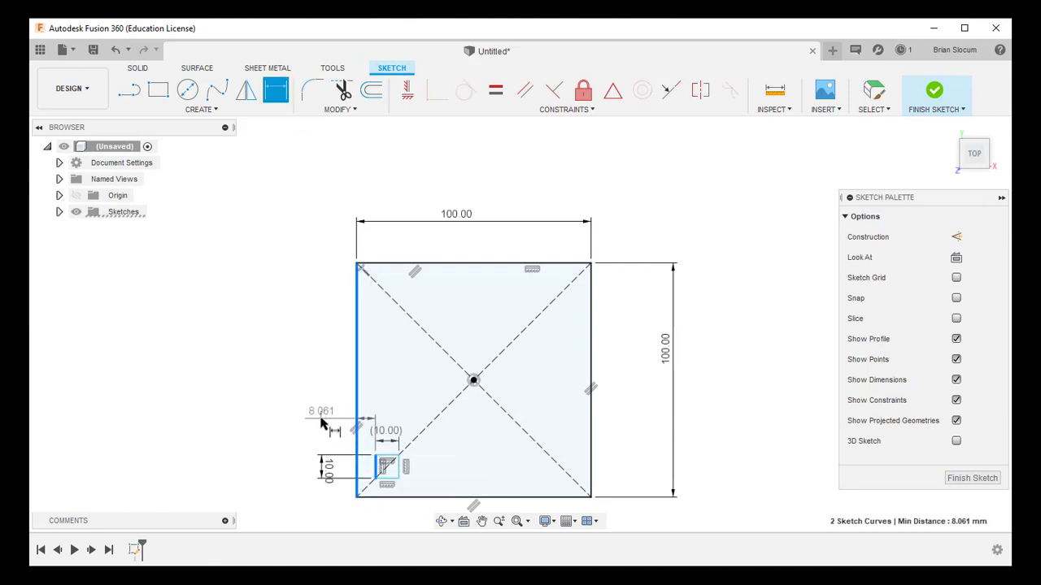
pyautogui.click(322, 423)
pyautogui.write('10')
pyautogui.press('Return')
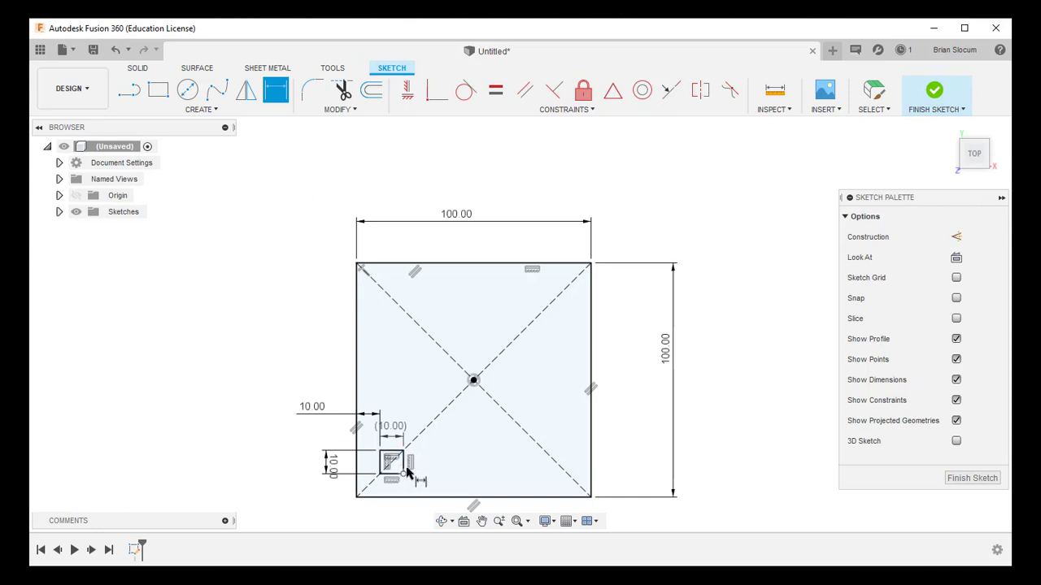
# Start a rectangular sketch pattern with all four sides of the small square as the objects
pyautogui.click(201, 109)
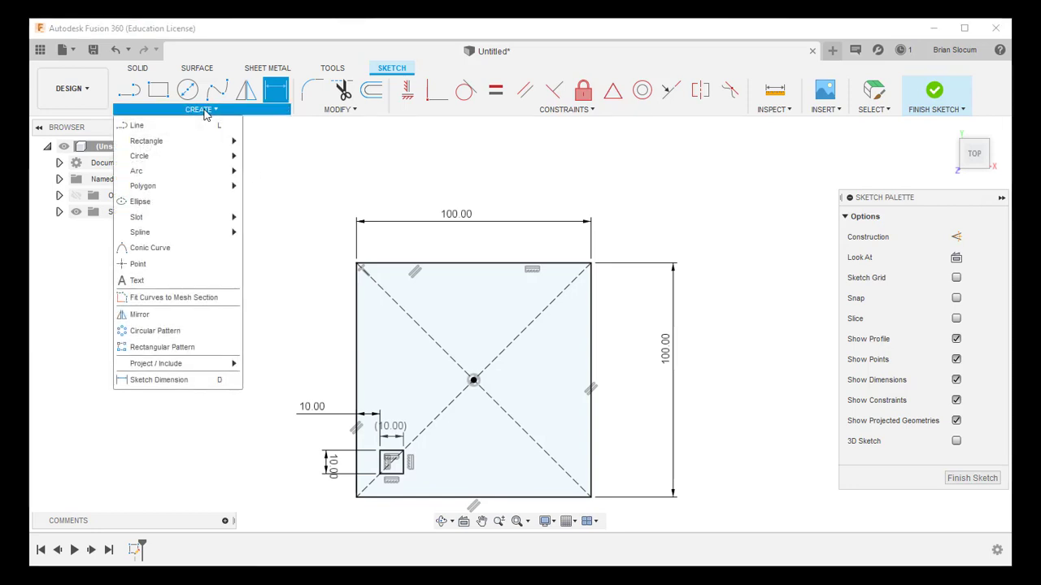
pyautogui.click(159, 348)
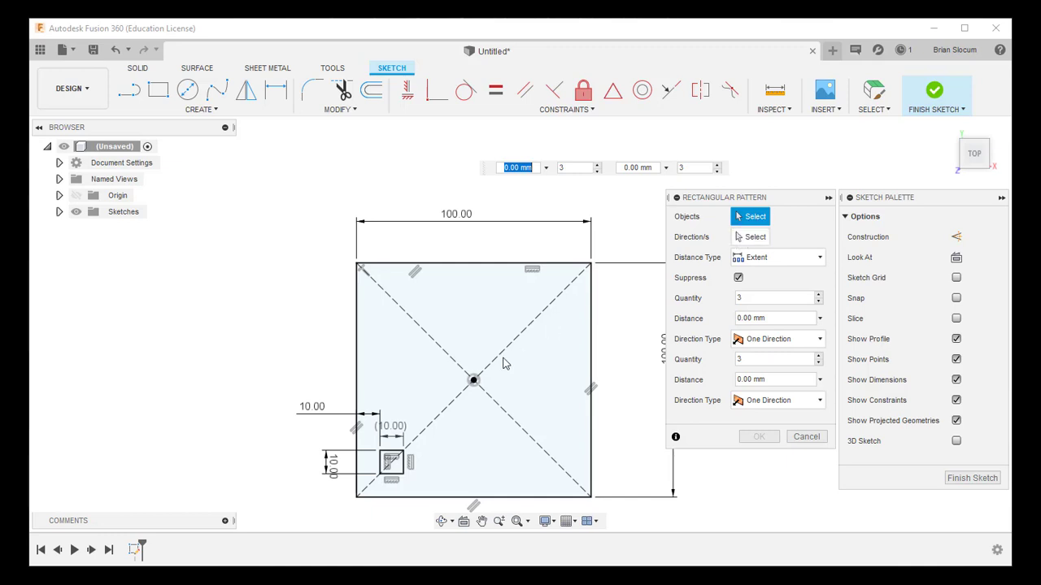
pyautogui.click(398, 459)
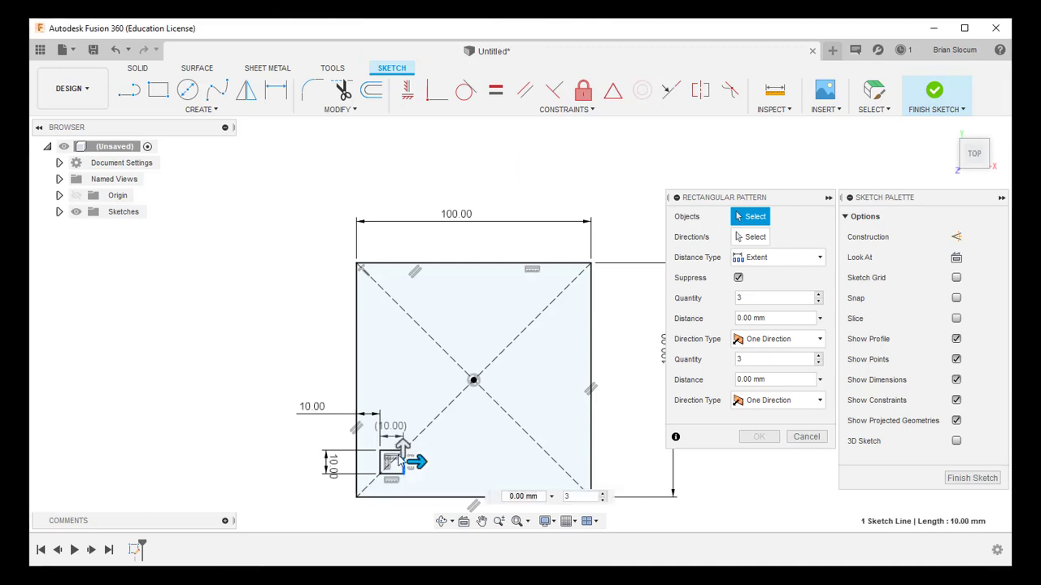
pyautogui.click(389, 452)
pyautogui.click(380, 470)
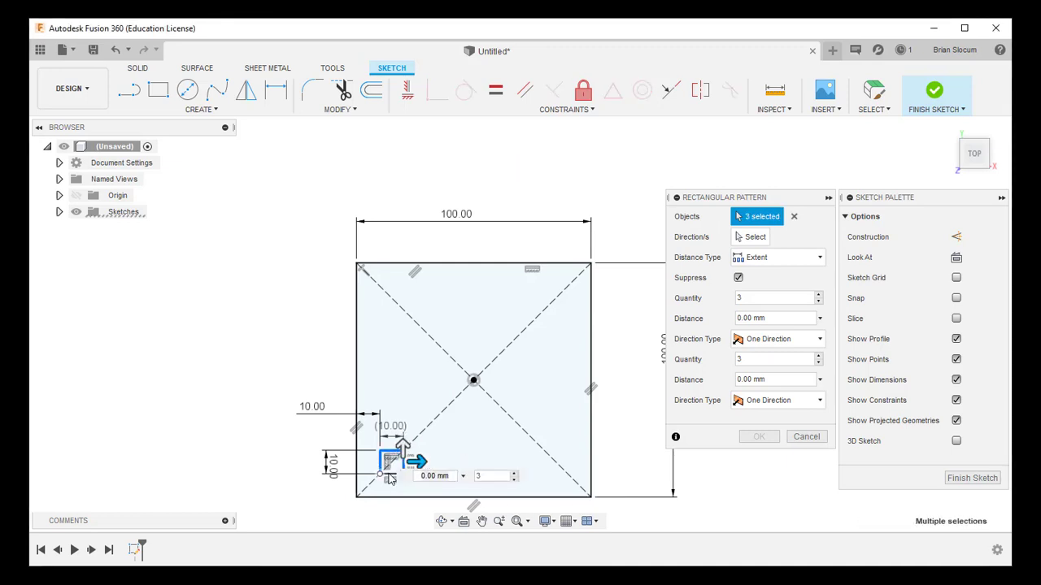
pyautogui.click(391, 474)
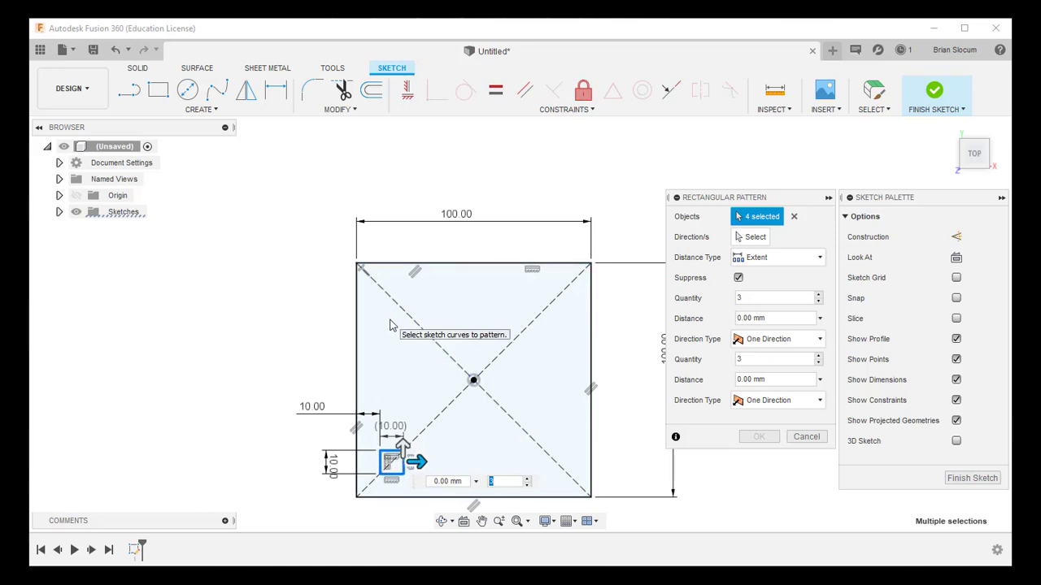
# Define the two pattern directions by the large square's bottom edge and left edge
pyautogui.click(752, 237)
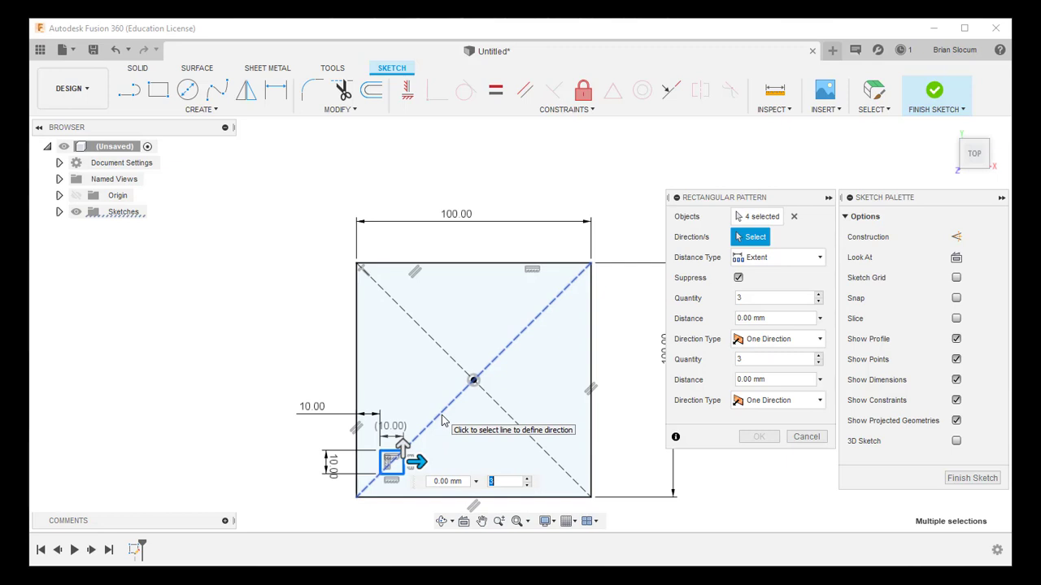
pyautogui.click(414, 503)
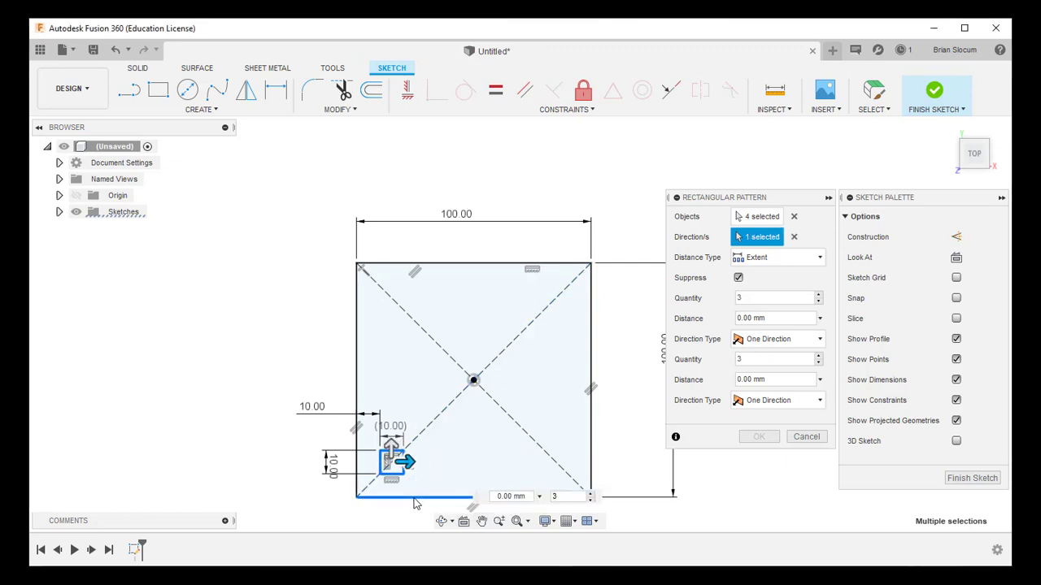
pyautogui.click(358, 374)
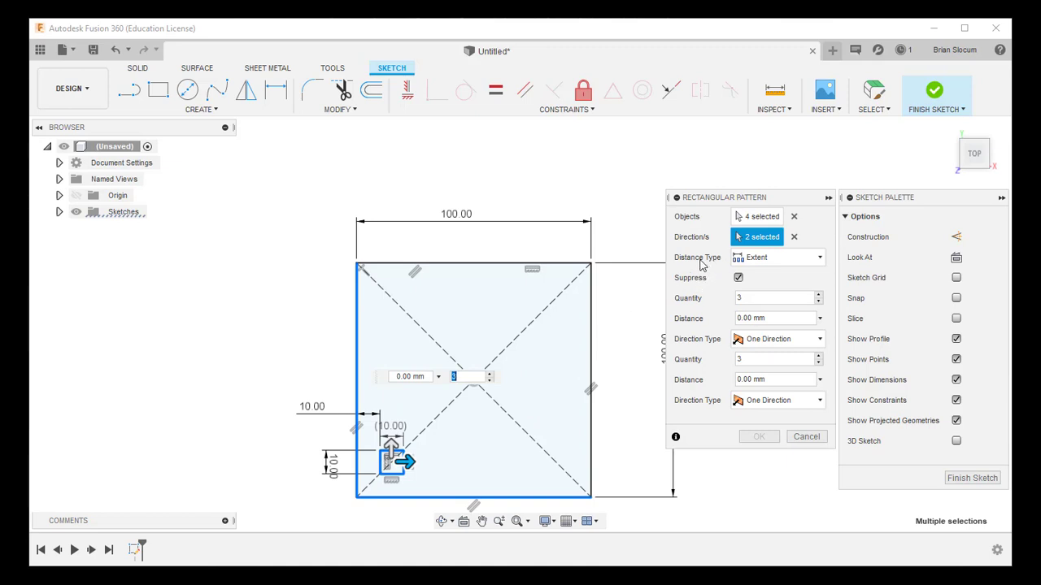
# Keep the pattern's distance type at Extent and set the first direction to 60 mm with a quantity of 4
pyautogui.click(821, 260)
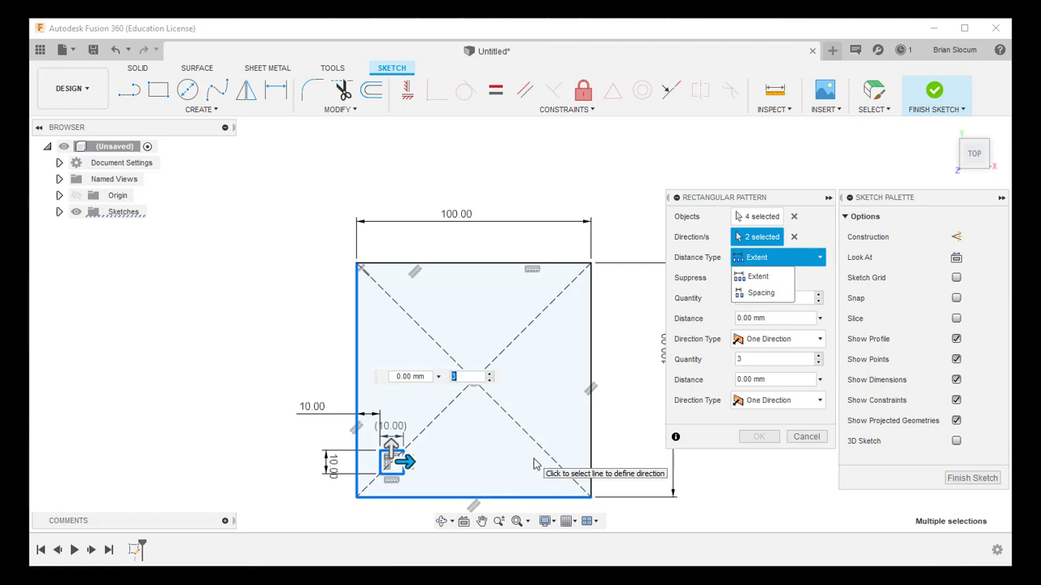
pyautogui.press('Tab')
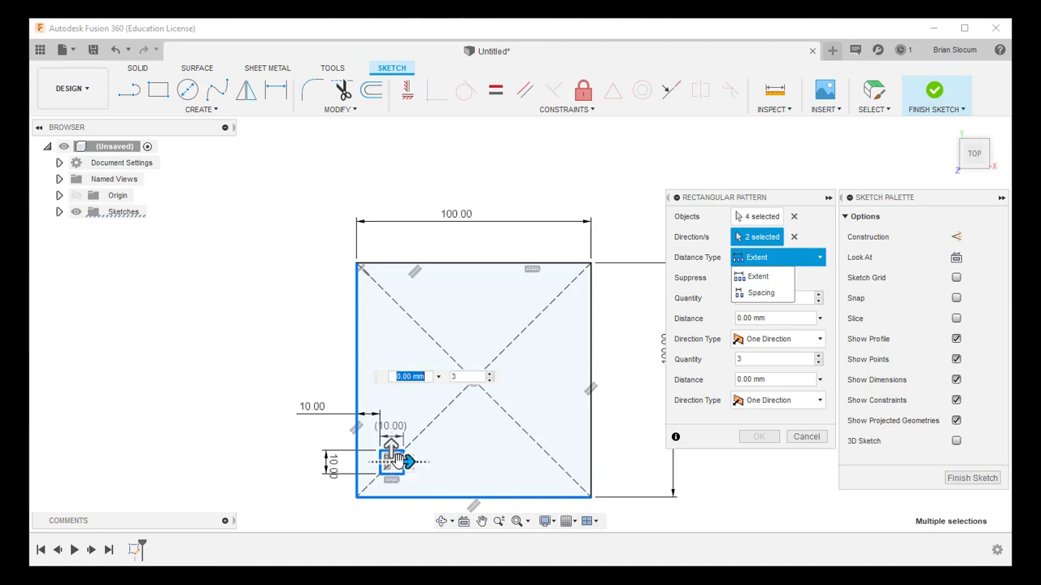
pyautogui.press('Tab')
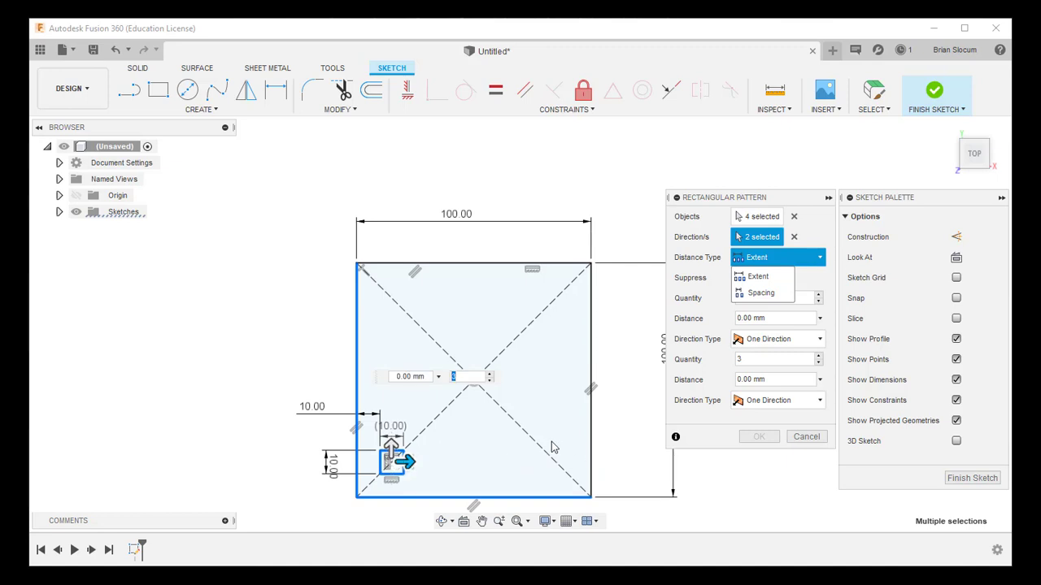
pyautogui.click(761, 279)
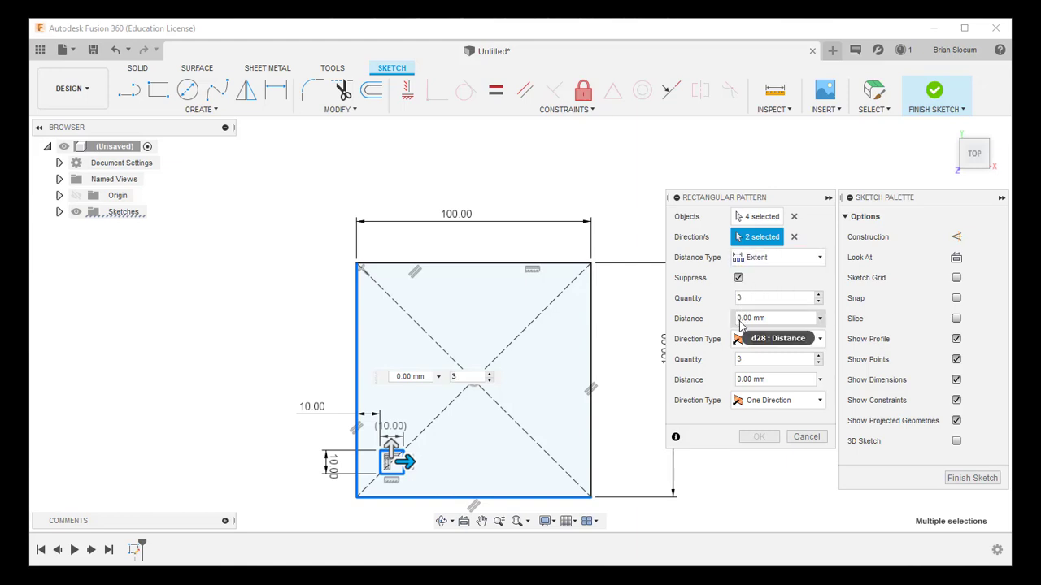
pyautogui.write('8')
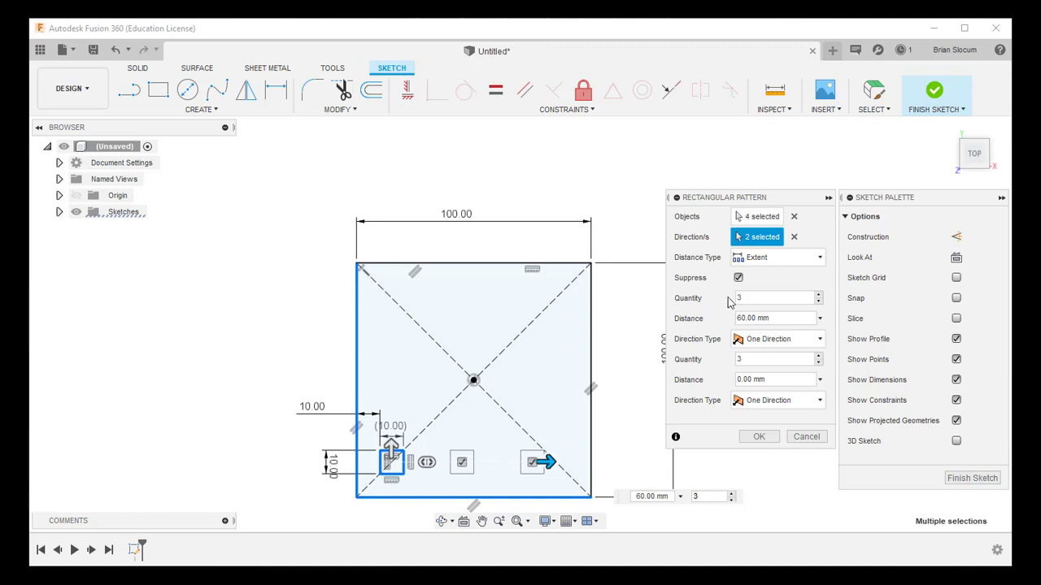
pyautogui.click(818, 295)
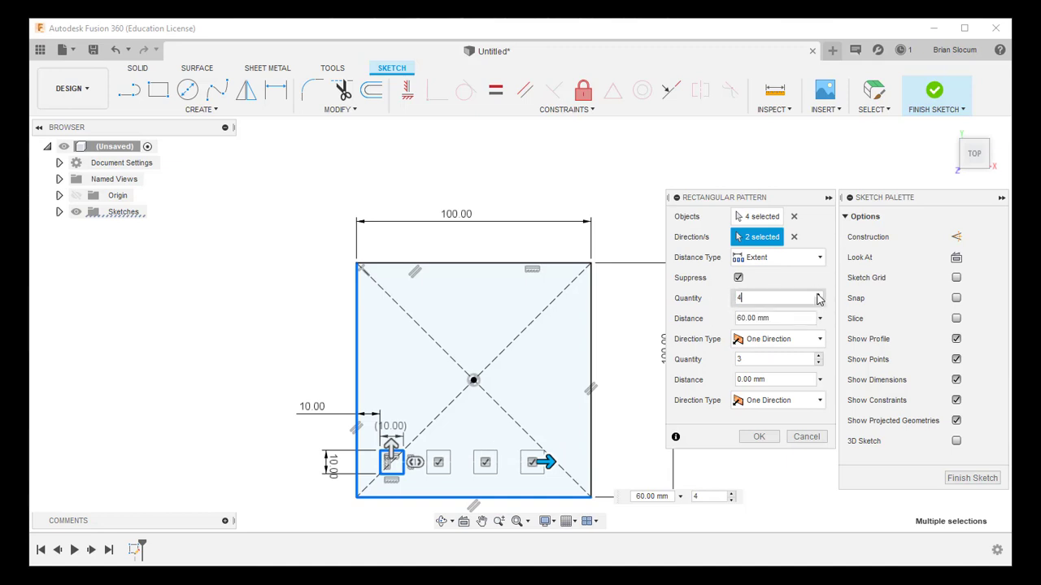
# Change the pattern's distance type to Spacing and set the first direction to a quantity of 5 at 15 mm
pyautogui.click(819, 257)
pyautogui.click(773, 294)
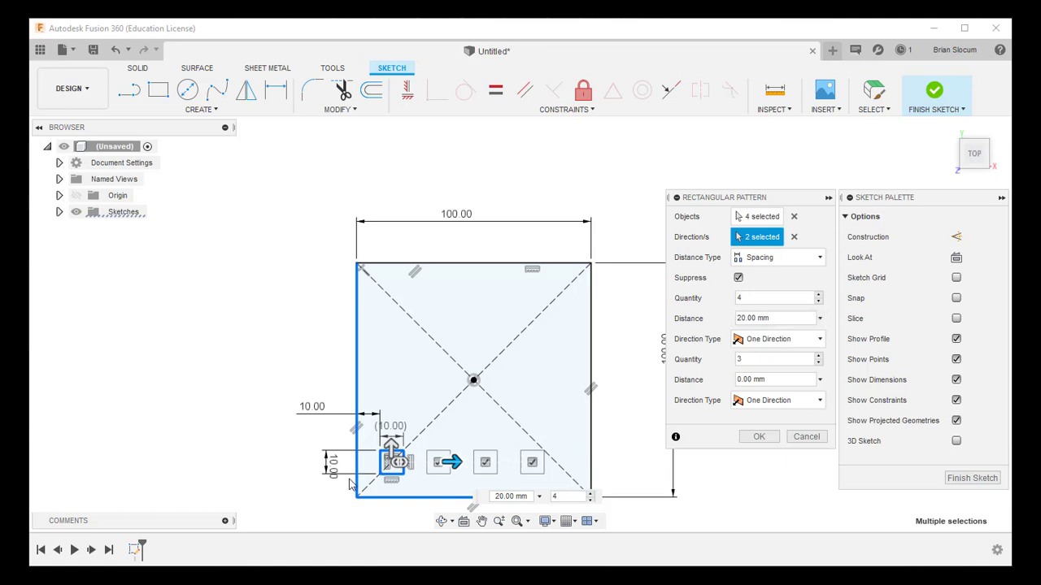
pyautogui.click(742, 299)
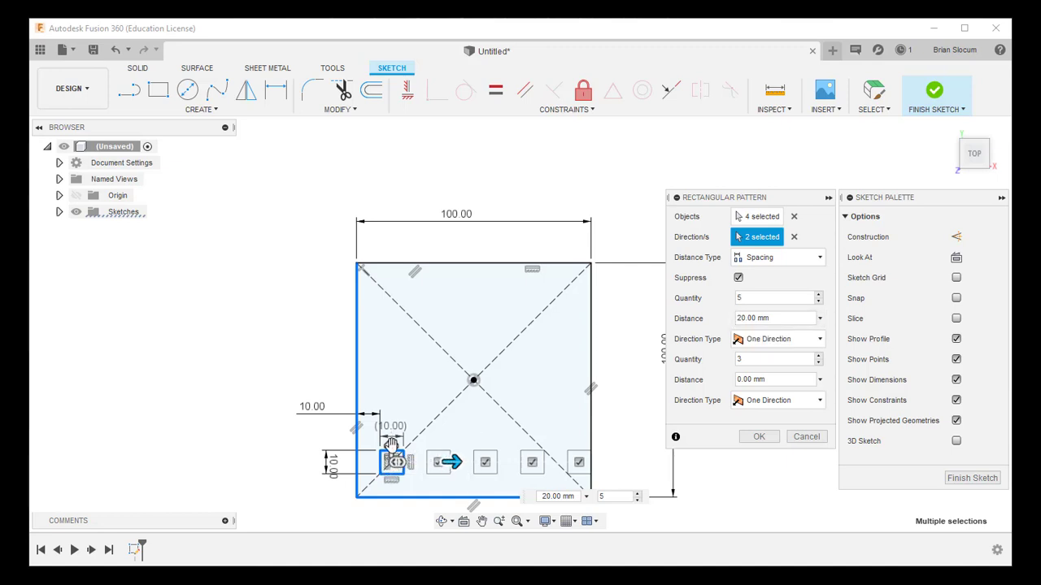
pyautogui.click(740, 319)
pyautogui.press('BackSpace')
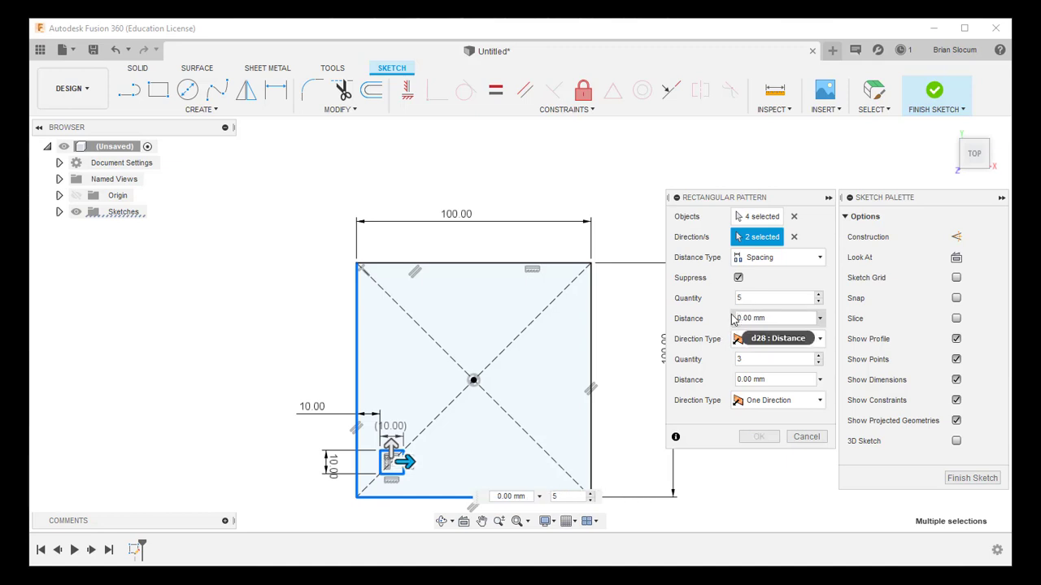
pyautogui.write('15')
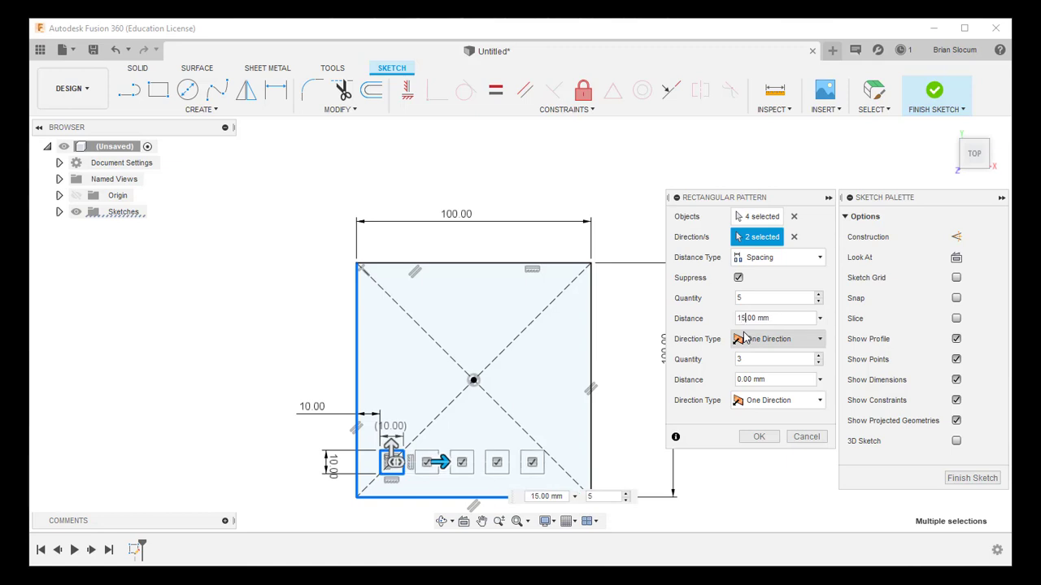
# Set both pattern directions to a quantity of 4 with 23.5 mm spacing
pyautogui.doubleClick(741, 297)
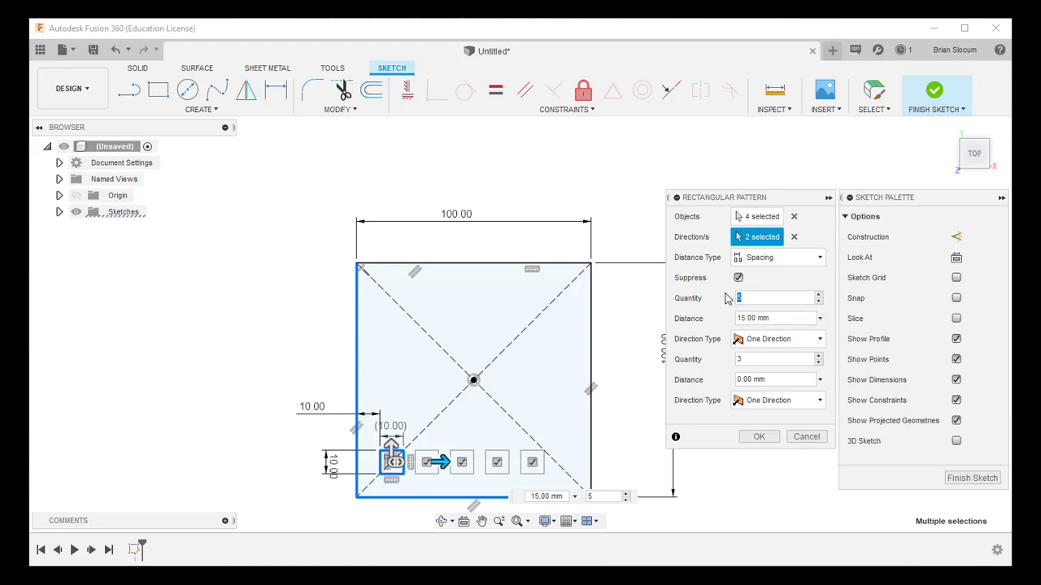
pyautogui.write('4')
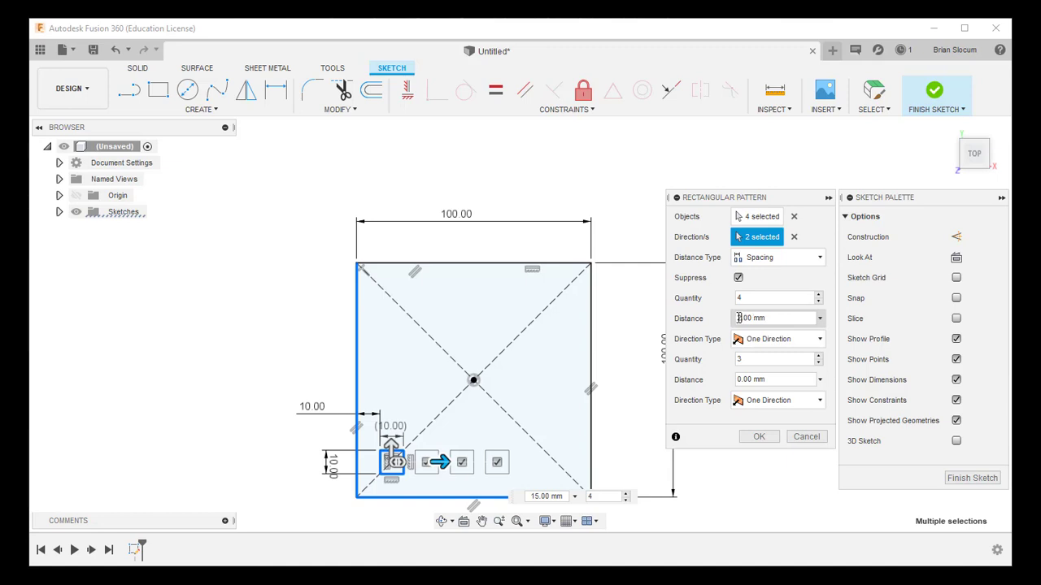
pyautogui.write('2')
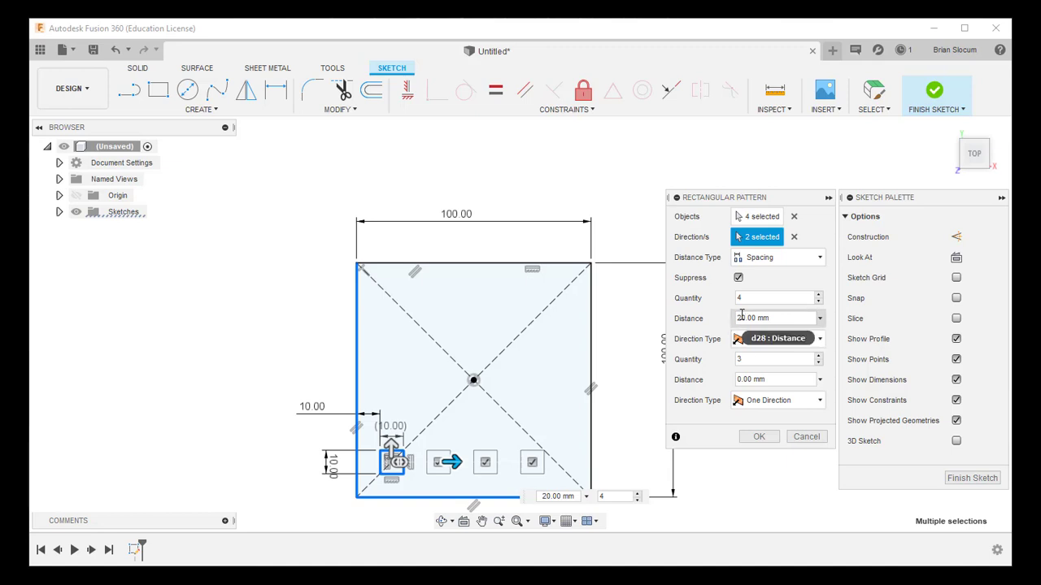
pyautogui.write('5')
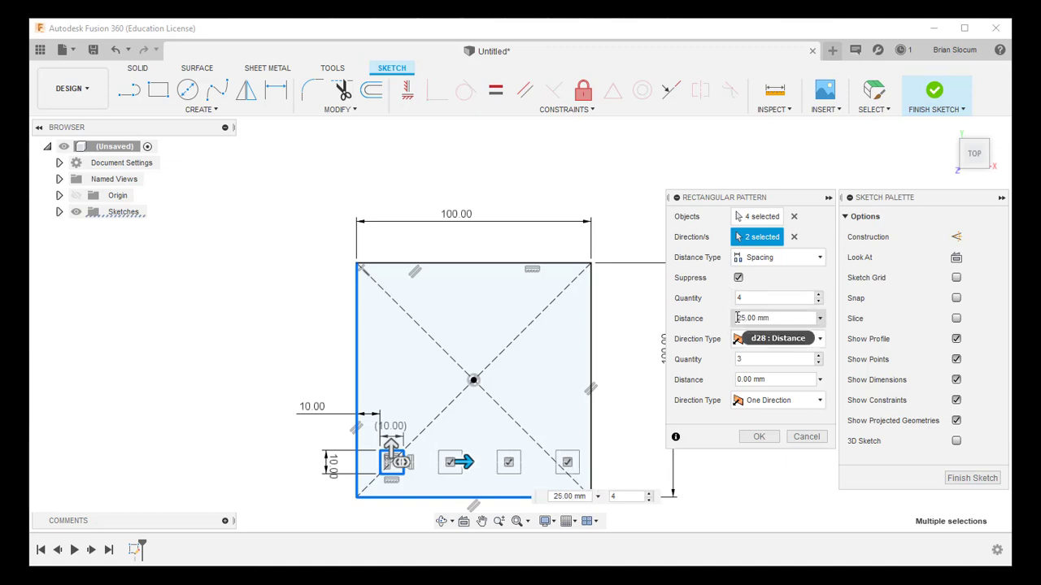
pyautogui.press('BackSpace')
pyautogui.write('2')
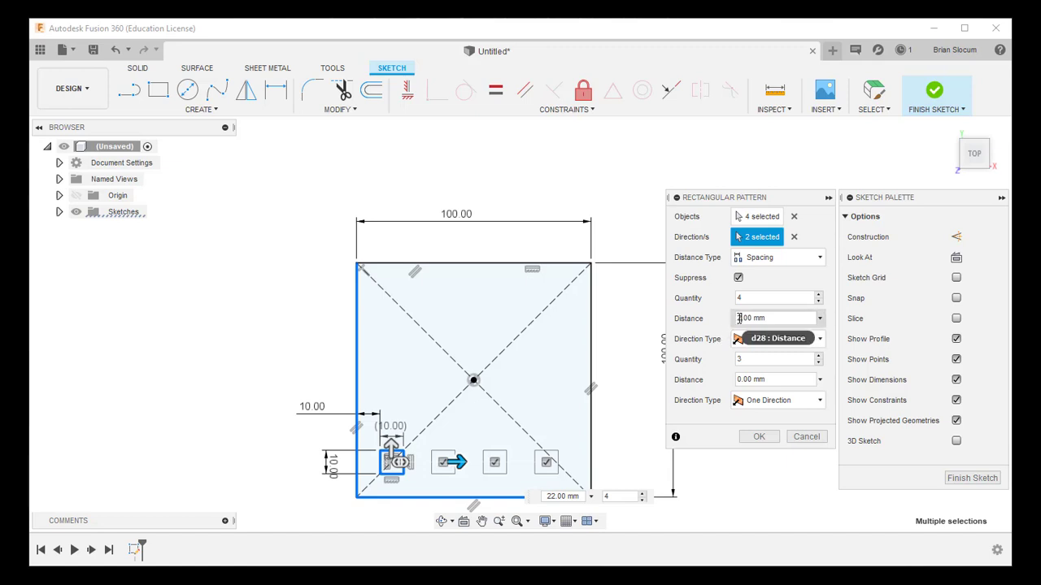
pyautogui.press('Delete')
pyautogui.write('3')
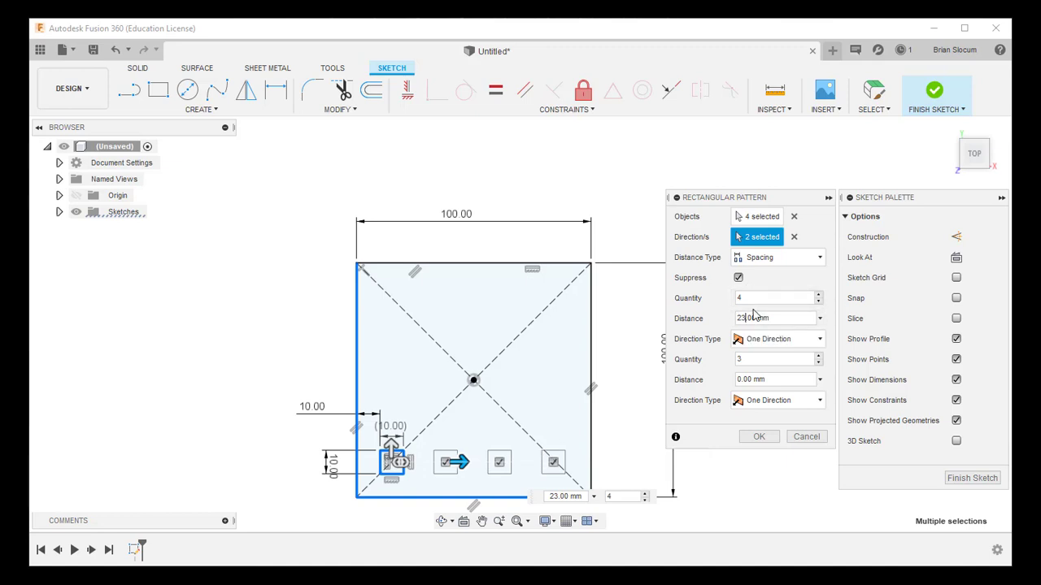
pyautogui.write('5')
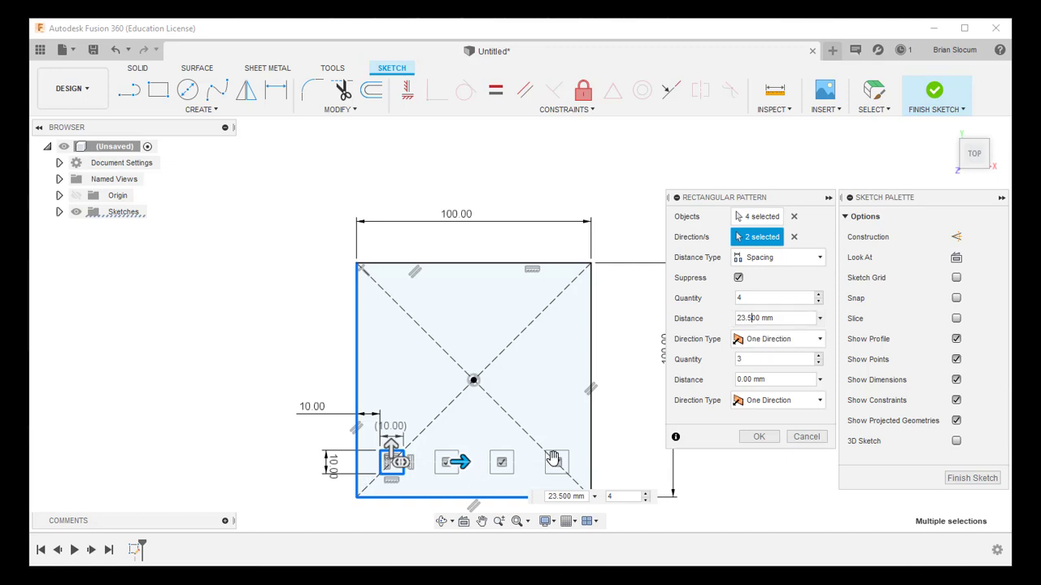
pyautogui.click(766, 356)
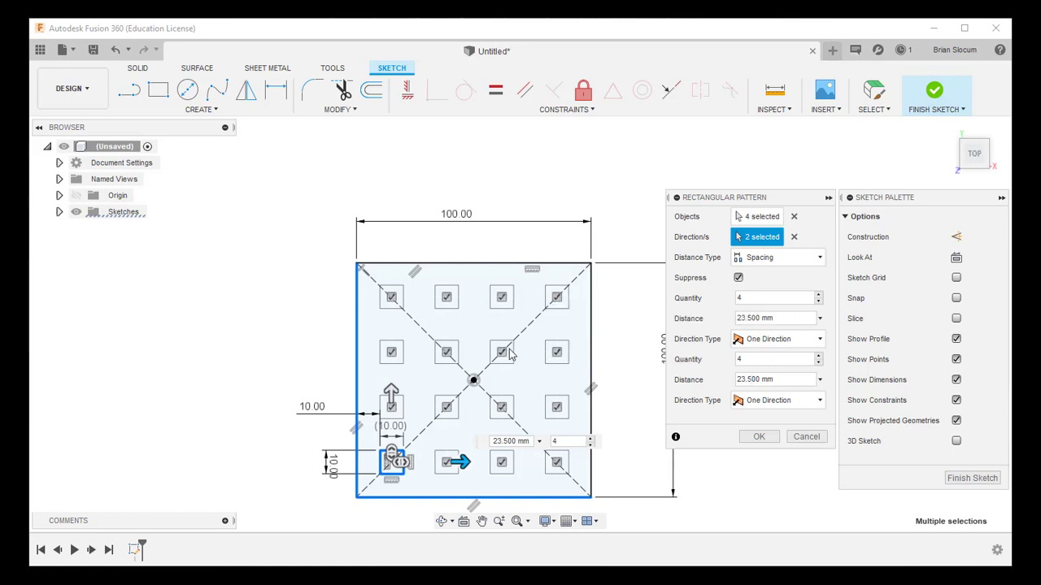
# Turn the Suppress option off and on again, then suppress two diagonally adjacent inner squares and restore them
pyautogui.click(738, 278)
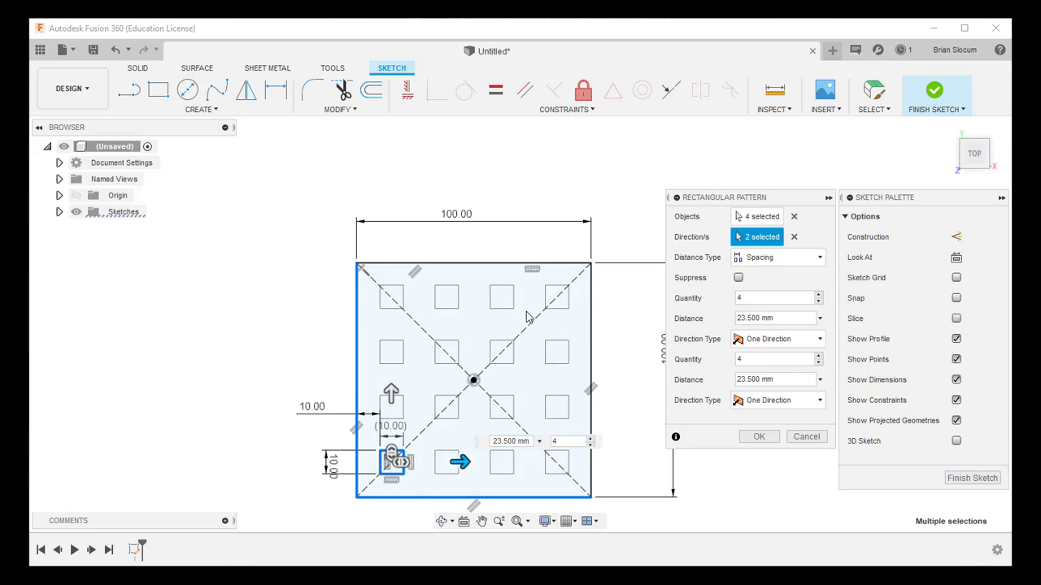
pyautogui.click(738, 278)
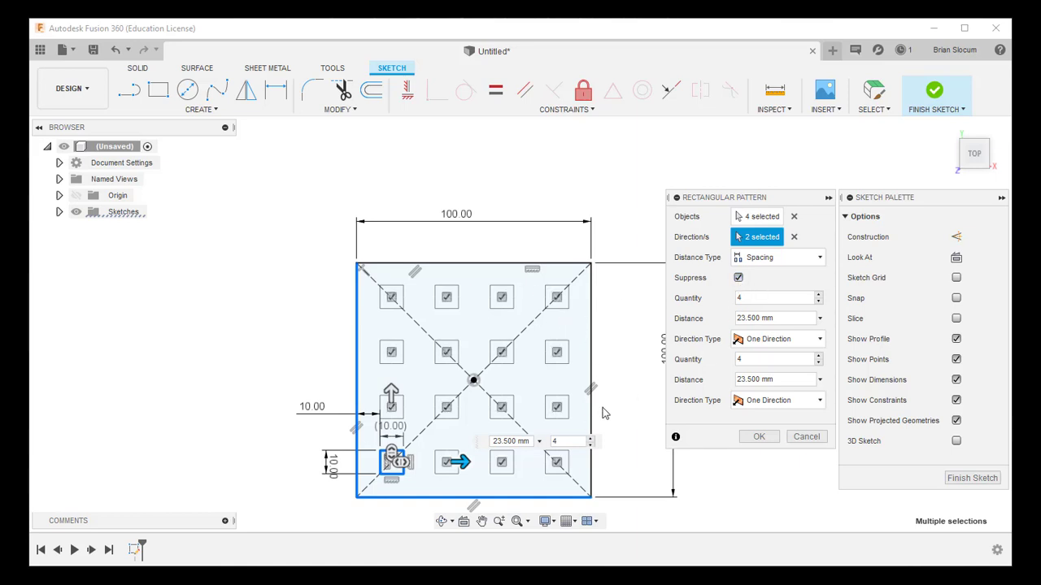
pyautogui.click(446, 352)
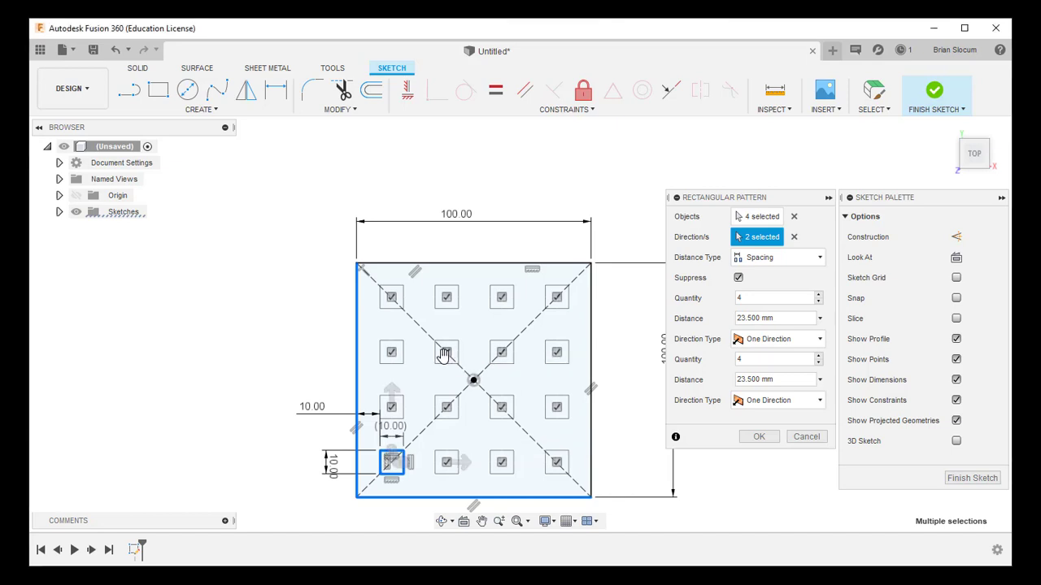
pyautogui.click(501, 406)
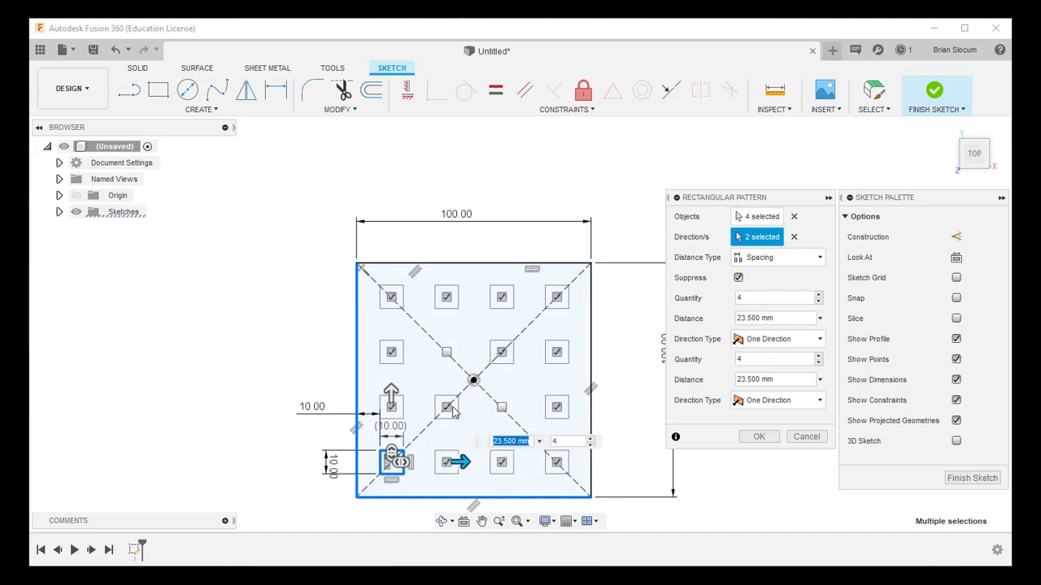
pyautogui.press('Tab')
pyautogui.press('Tab')
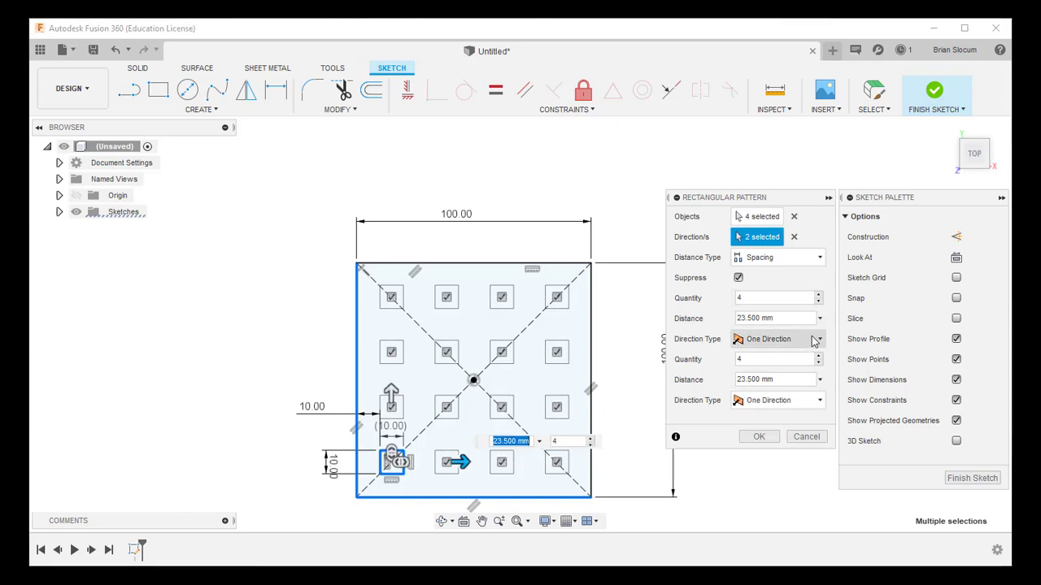
# Try the Symmetric direction type for the first pattern direction, then return it to One Direction
pyautogui.click(820, 341)
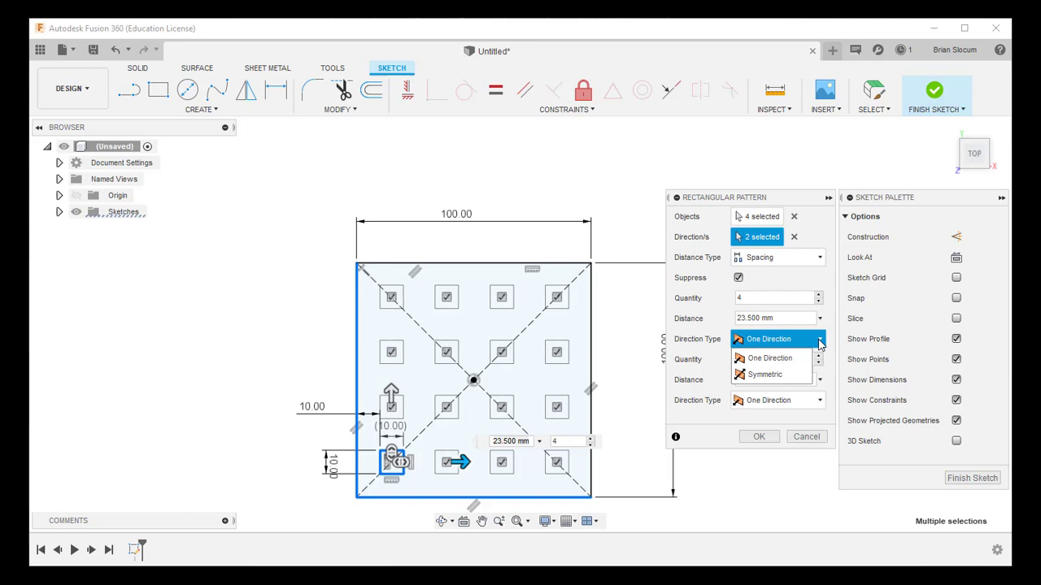
pyautogui.click(768, 376)
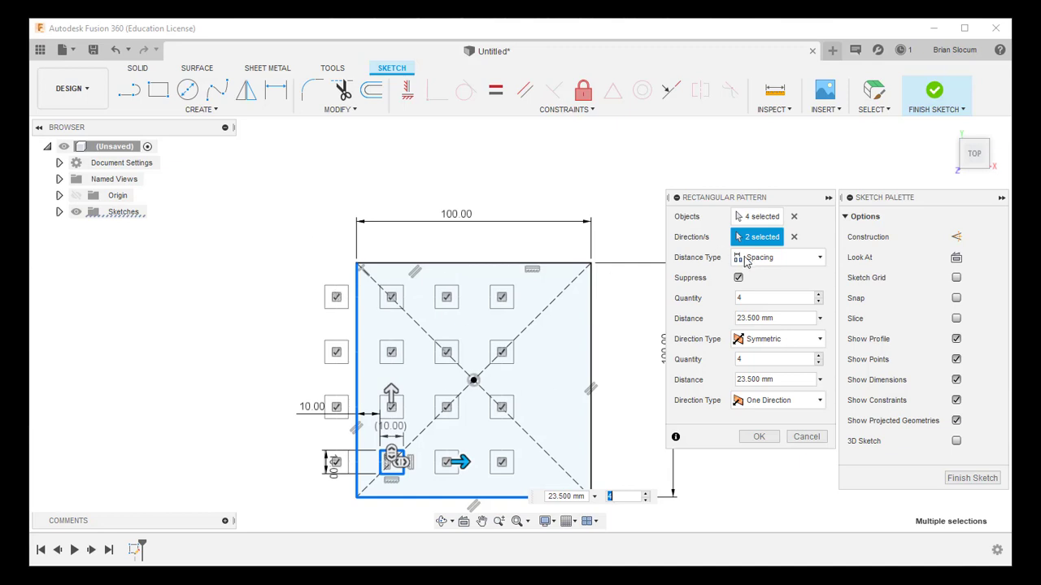
pyautogui.click(812, 339)
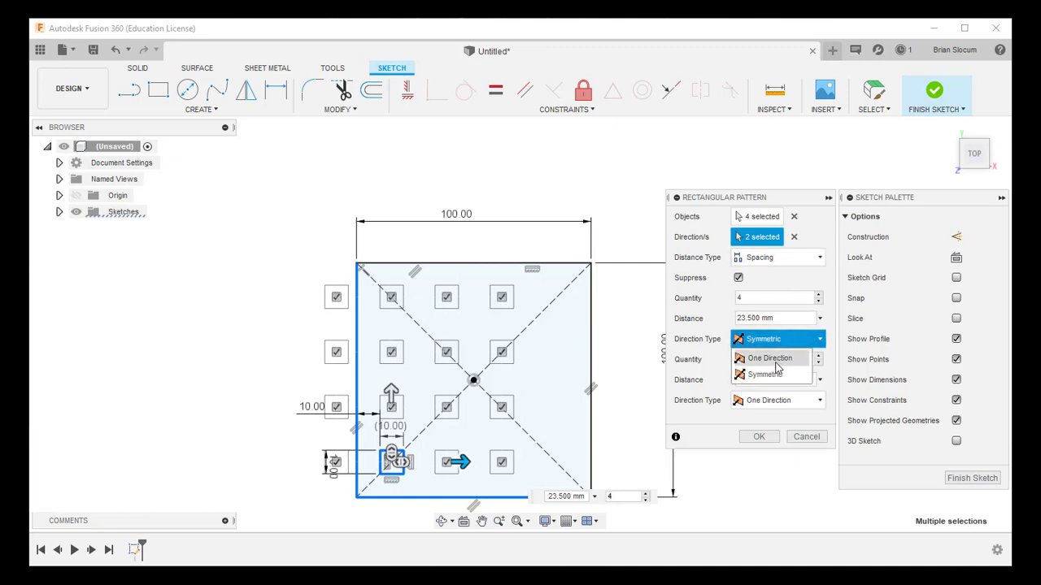
pyautogui.click(776, 359)
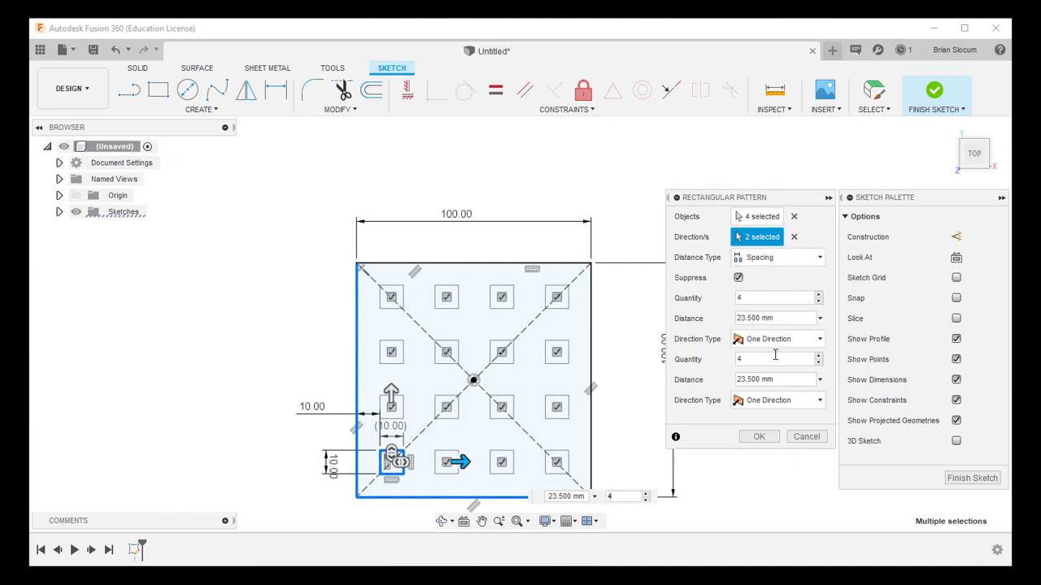
# Confirm the rectangular pattern and finish the sketch
pyautogui.click(756, 437)
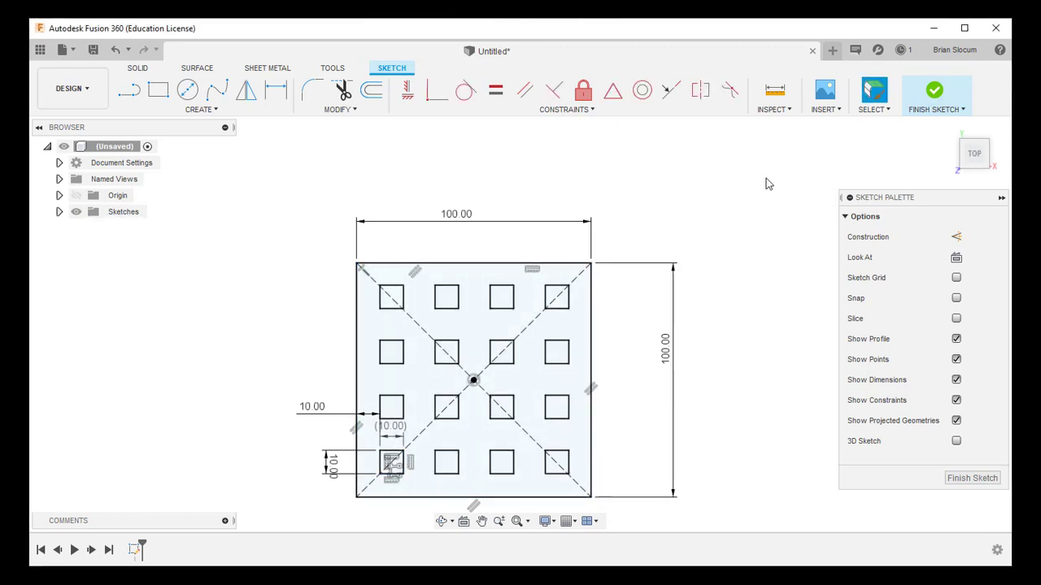
pyautogui.click(933, 96)
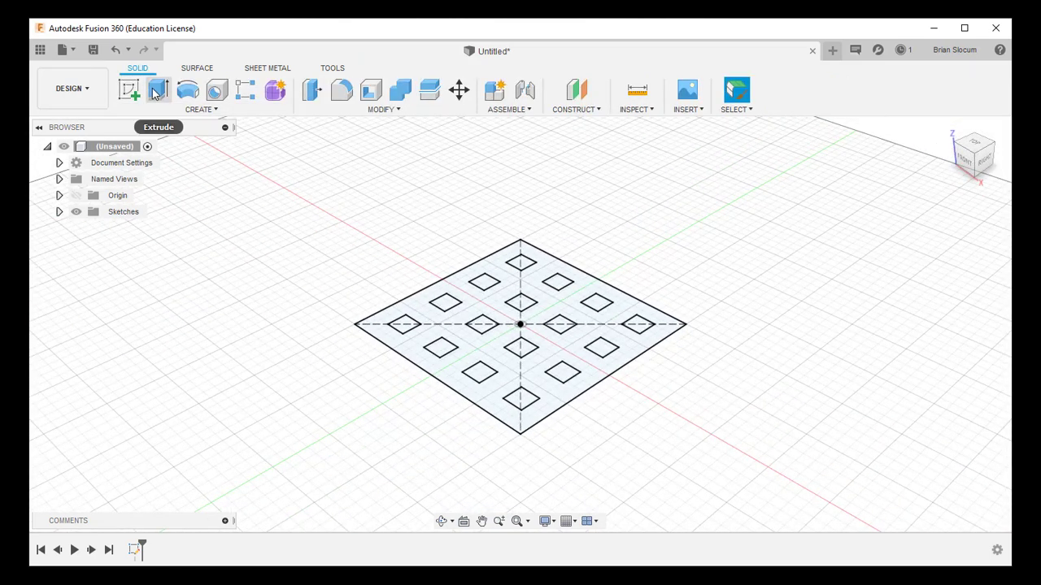
# Extrude the large square profile surrounding the small squares 15 mm upward as a new body
pyautogui.click(158, 92)
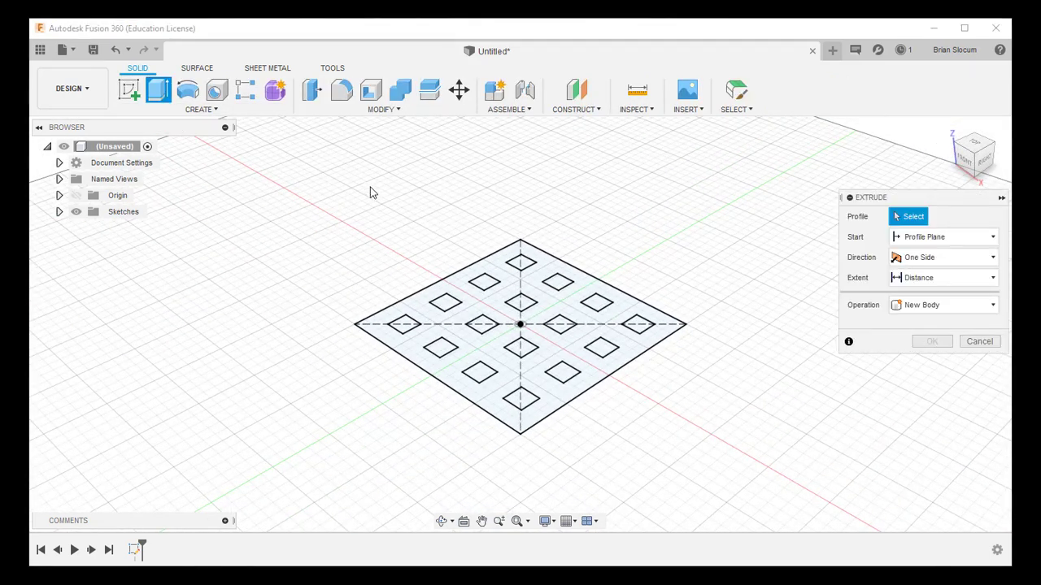
pyautogui.click(457, 285)
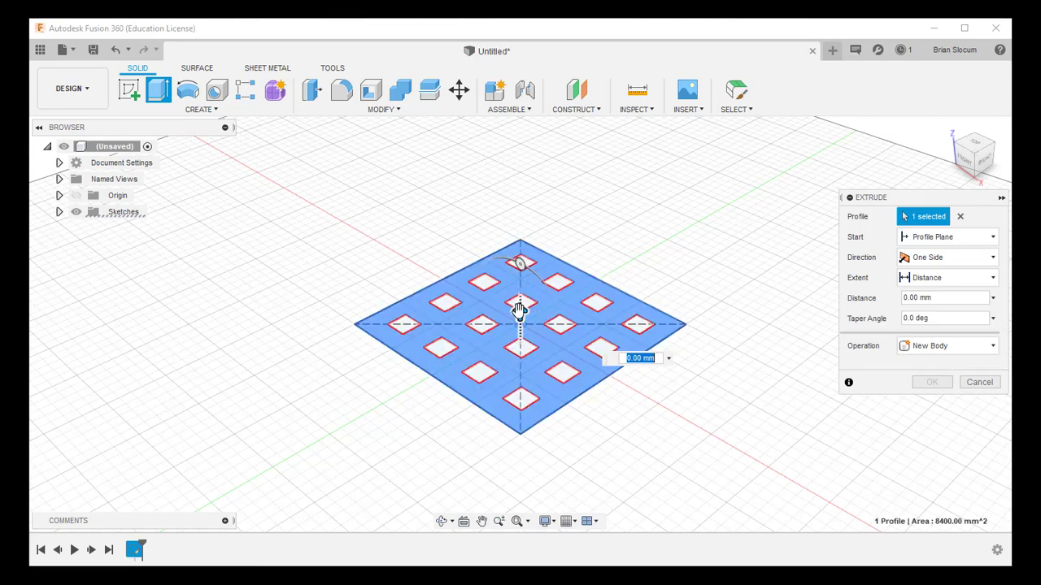
pyautogui.moveTo(520, 290); pyautogui.dragTo(708, 236)
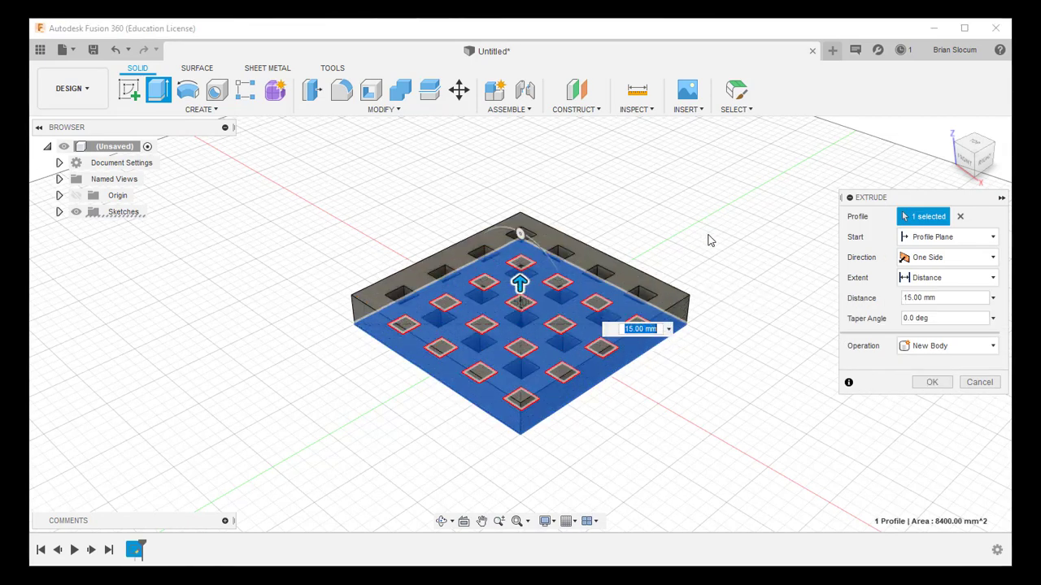
pyautogui.click(932, 383)
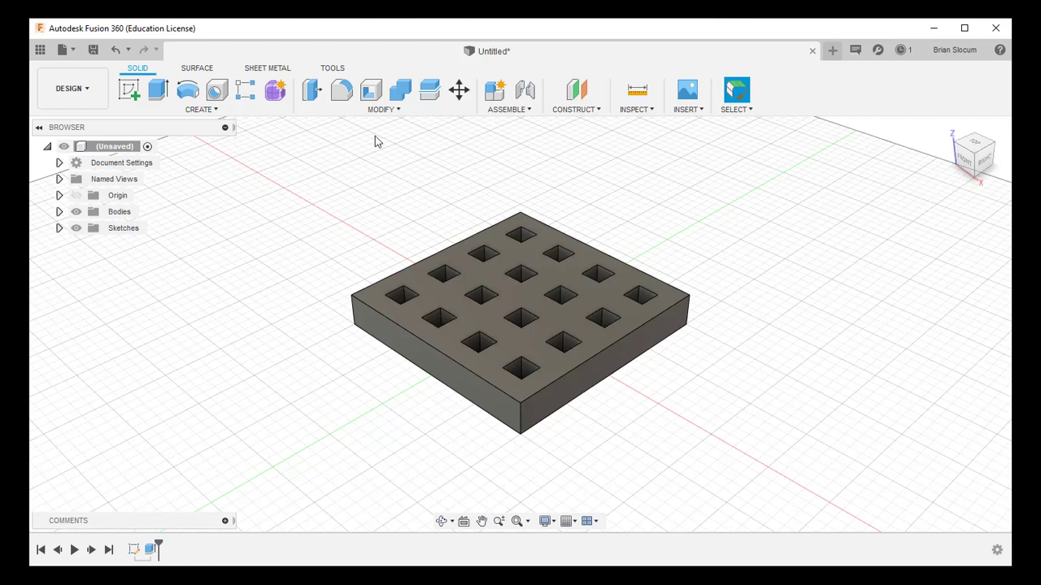
# Close the untitled design without saving it
pyautogui.click(811, 52)
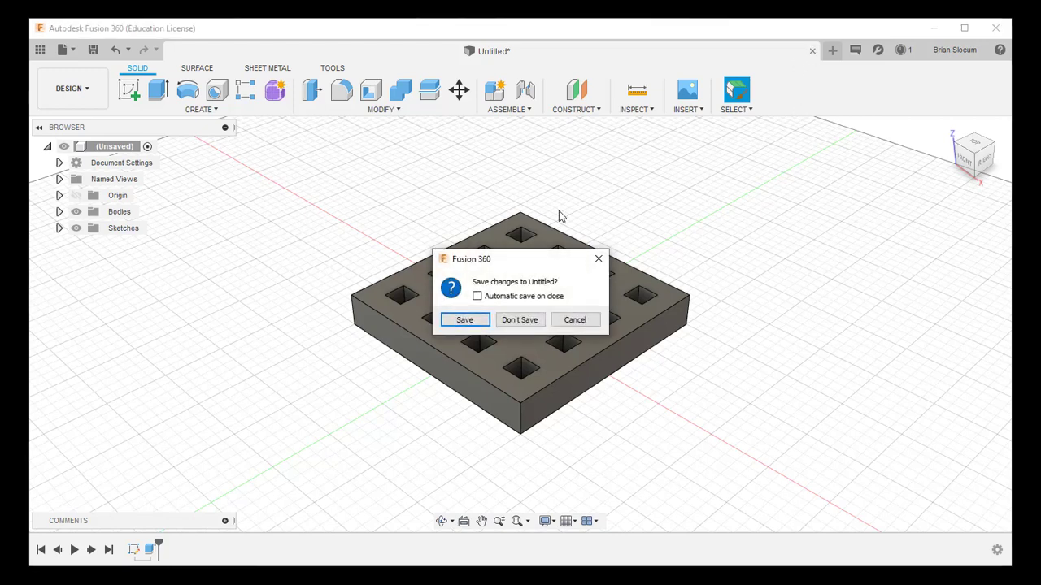
pyautogui.click(522, 320)
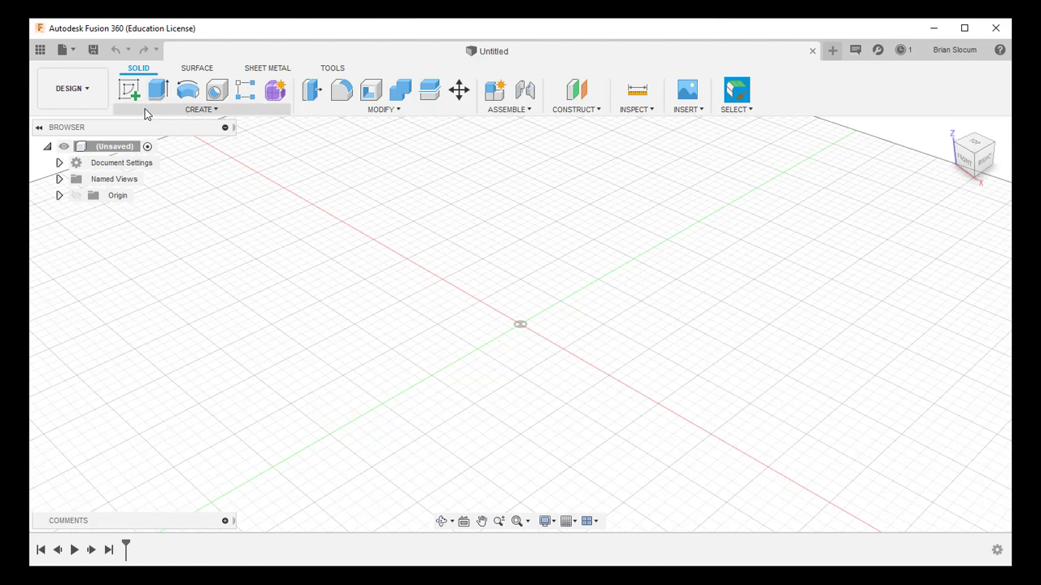
# Start a sketch on the horizontal origin plane and draw a center rectangle from the origin, about 91 by 83 mm
pyautogui.click(127, 92)
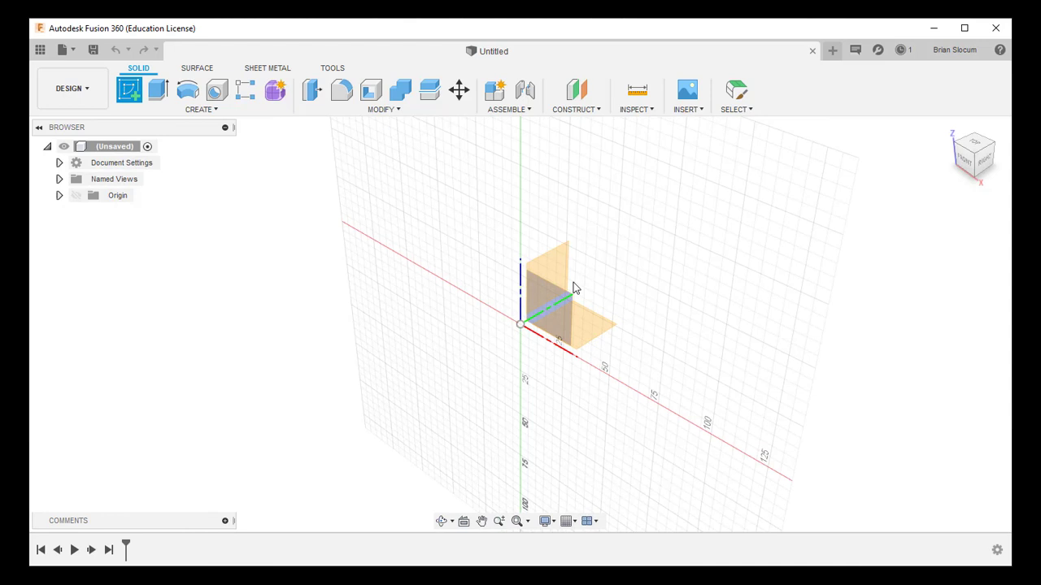
pyautogui.click(591, 326)
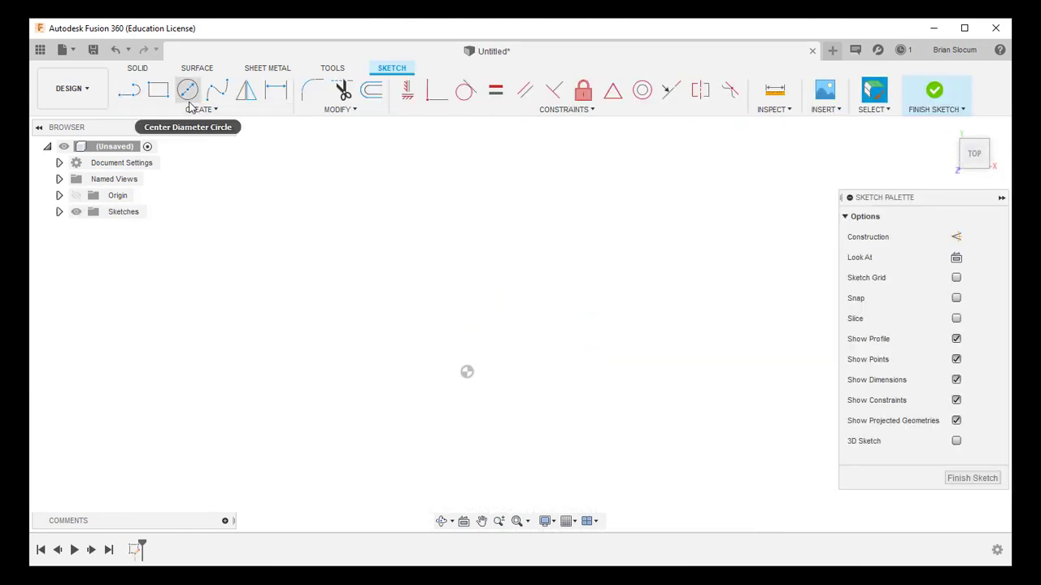
pyautogui.click(174, 111)
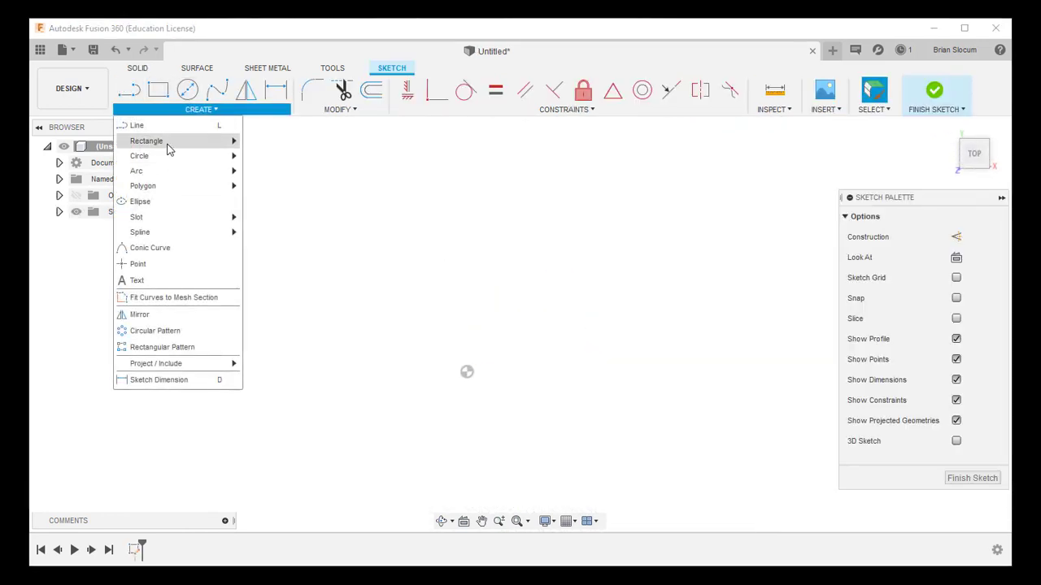
pyautogui.moveTo(168, 142)
pyautogui.click(272, 176)
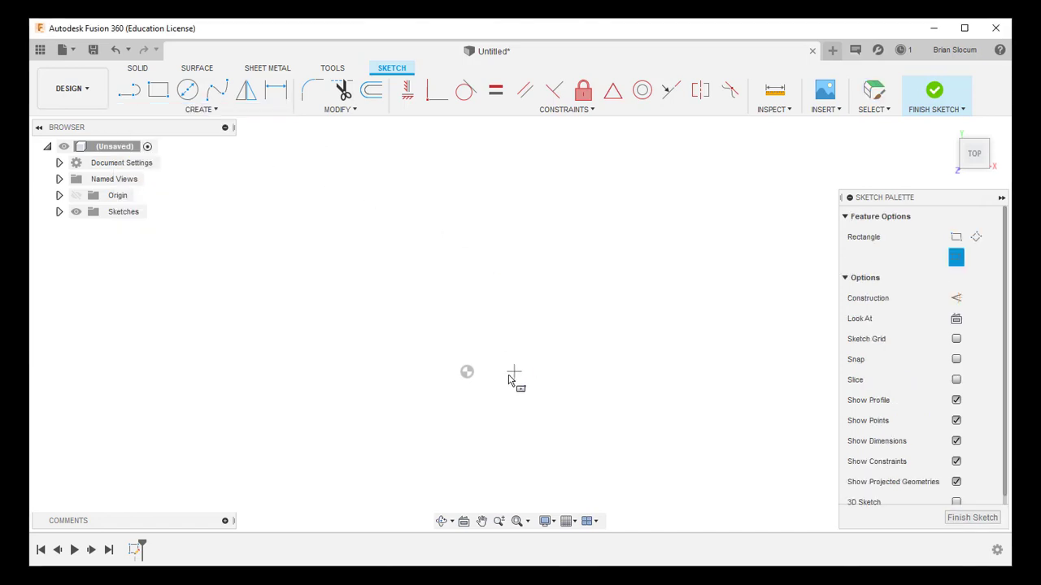
pyautogui.click(468, 373)
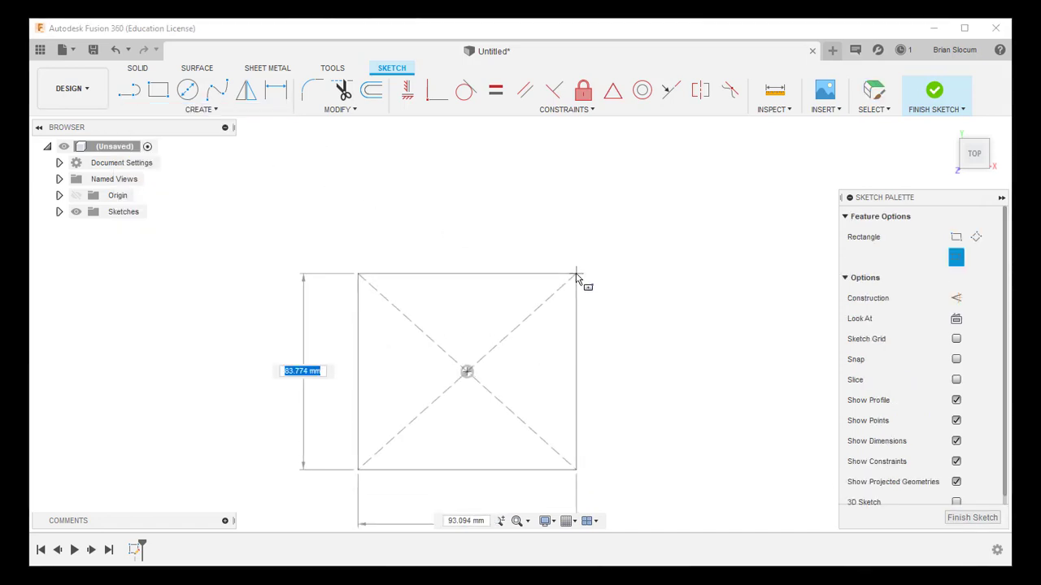
pyautogui.click(574, 275)
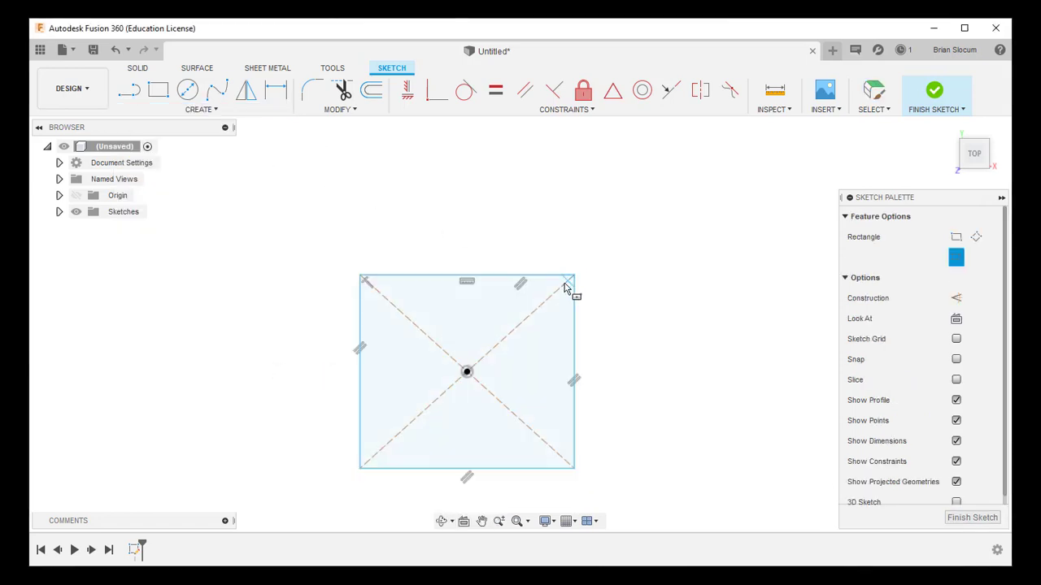
# Dimension the rectangle's width and height to 100 mm each
pyautogui.click(274, 91)
pyautogui.click(427, 279)
pyautogui.click(449, 233)
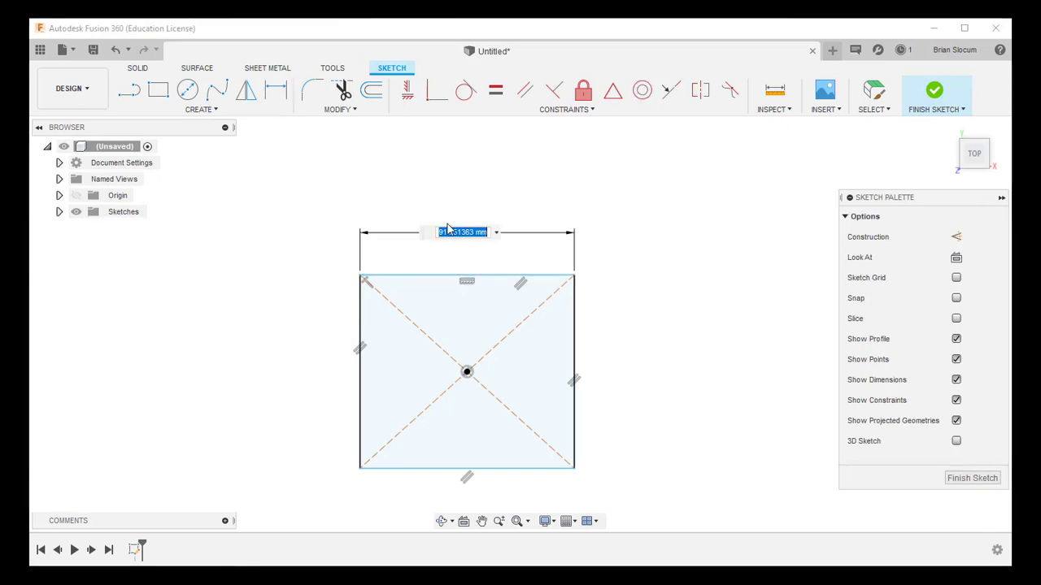
pyautogui.write('100')
pyautogui.press('Return')
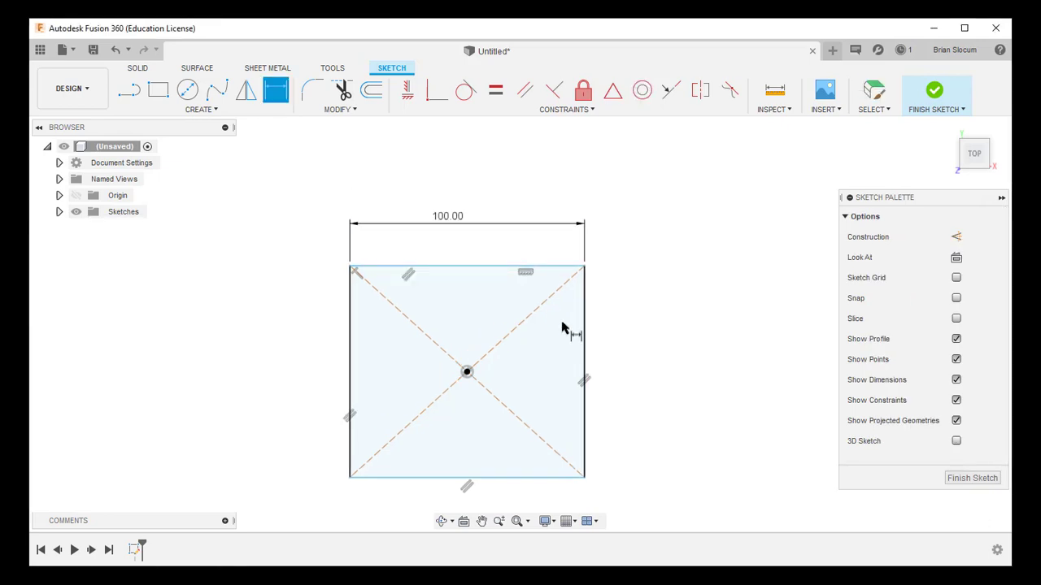
pyautogui.click(600, 341)
pyautogui.click(639, 358)
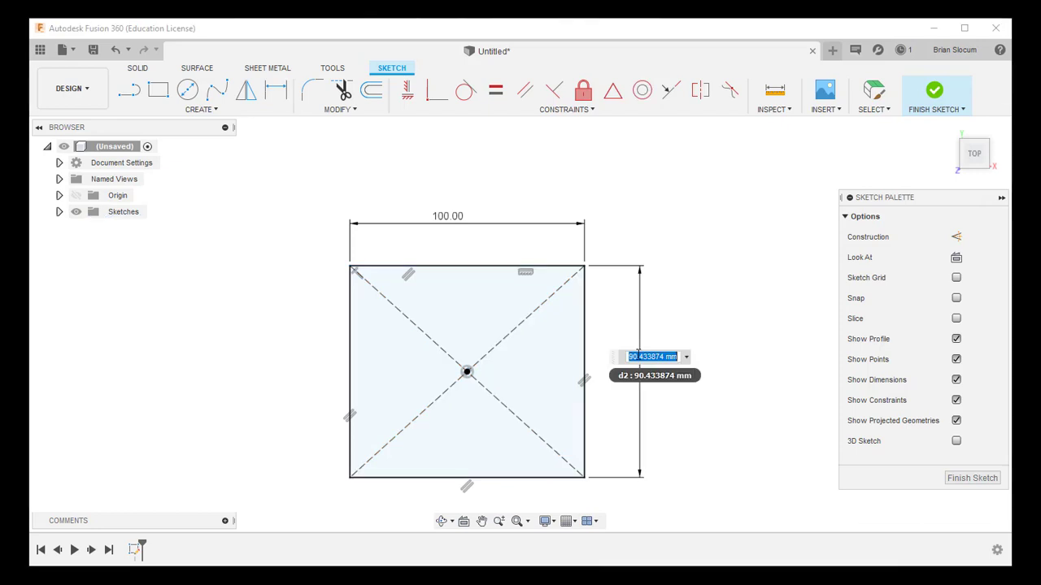
pyautogui.write('100')
pyautogui.press('Return')
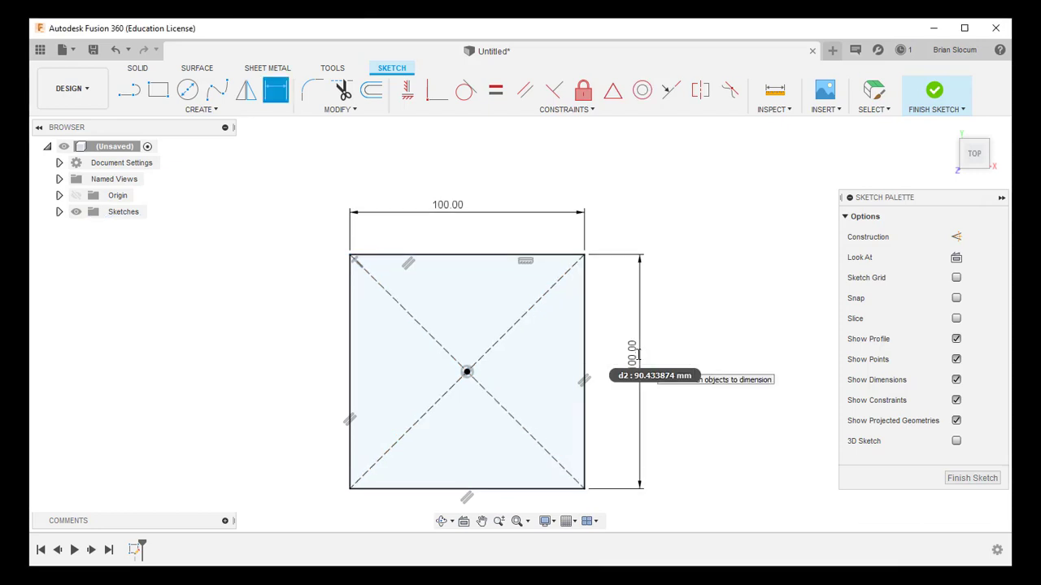
# Draw a circle directly above the origin near the square's upper edge and dimension its diameter to 15 mm
pyautogui.click(187, 92)
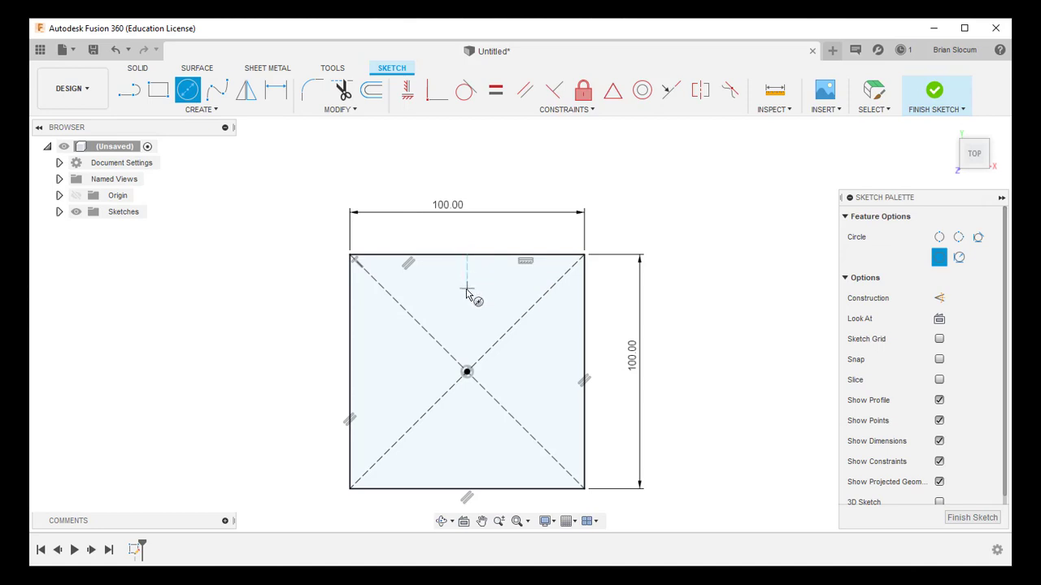
pyautogui.click(466, 289)
pyautogui.click(480, 286)
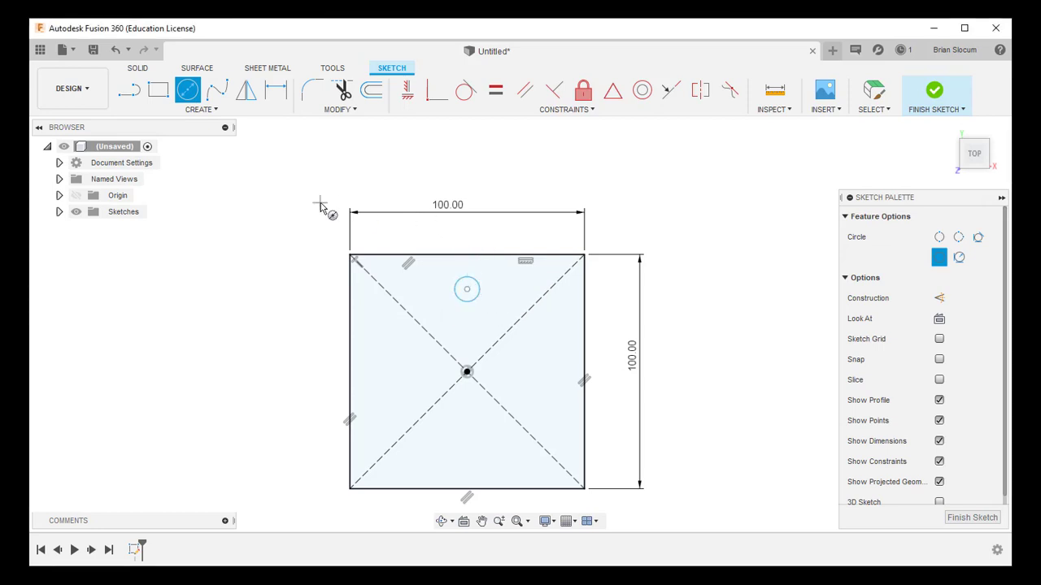
pyautogui.click(276, 91)
pyautogui.click(478, 283)
pyautogui.click(492, 277)
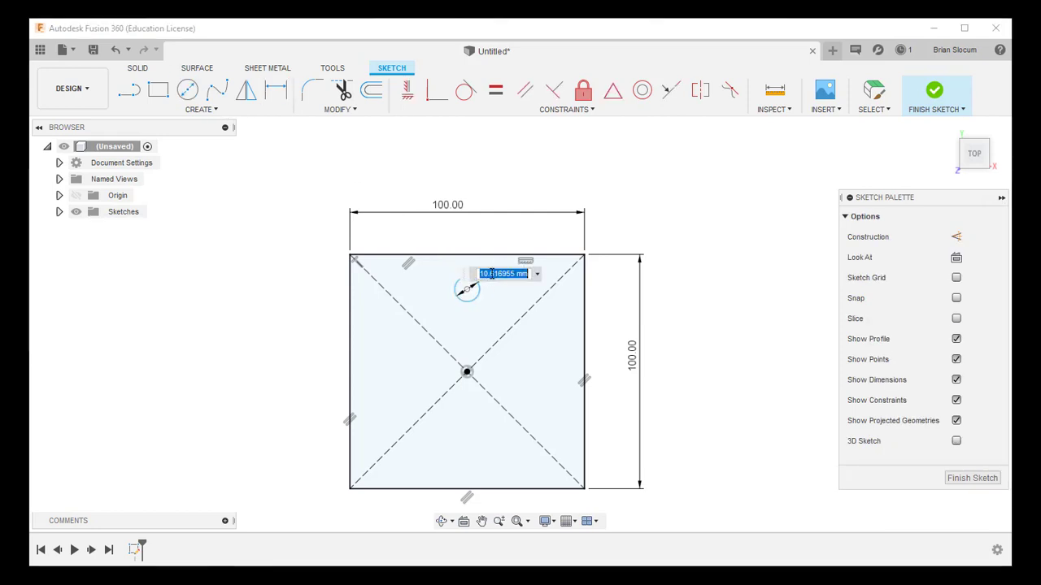
pyautogui.write('15')
pyautogui.press('Return')
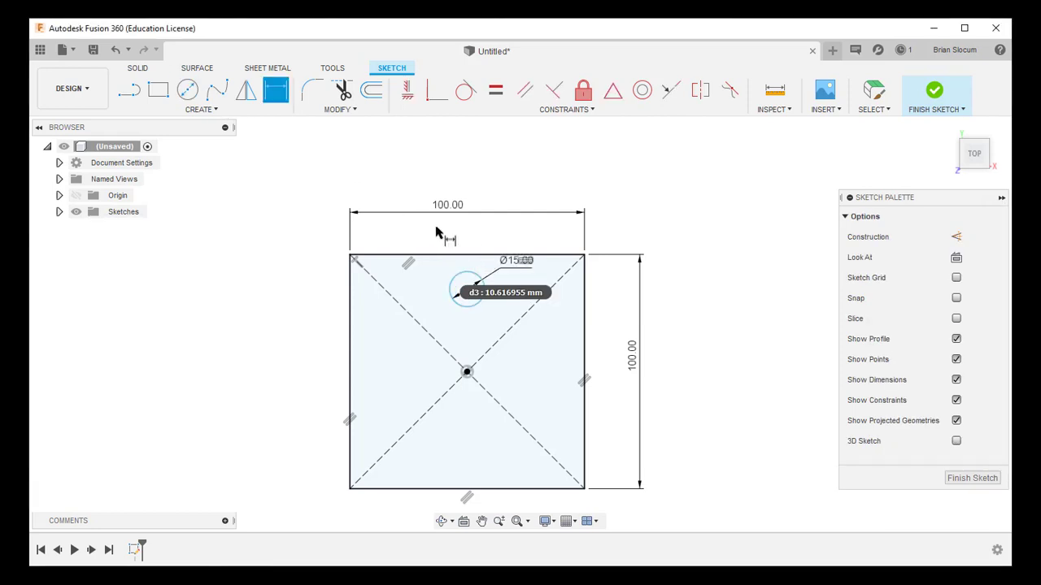
# Dimension the distance from the circle's center to the square's upper edge to 15 mm
pyautogui.click(463, 274)
pyautogui.click(459, 255)
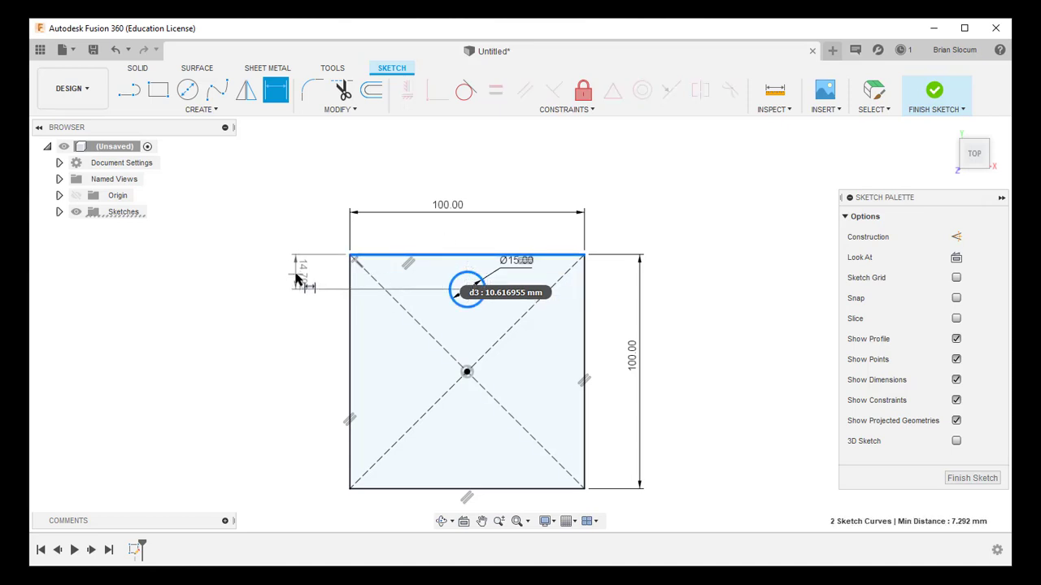
pyautogui.click(296, 278)
pyautogui.write('1')
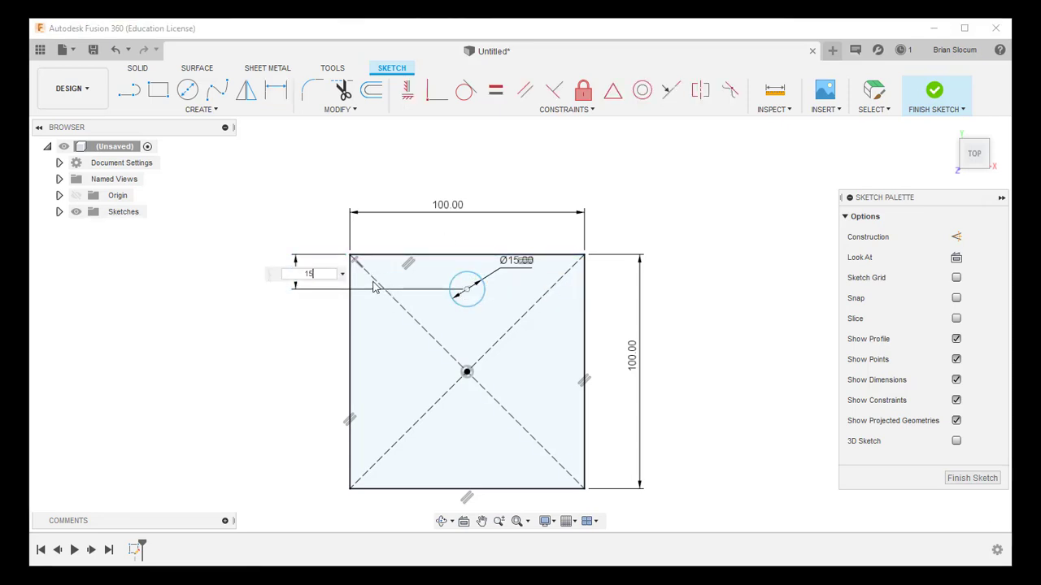
pyautogui.write('5')
pyautogui.press('Return')
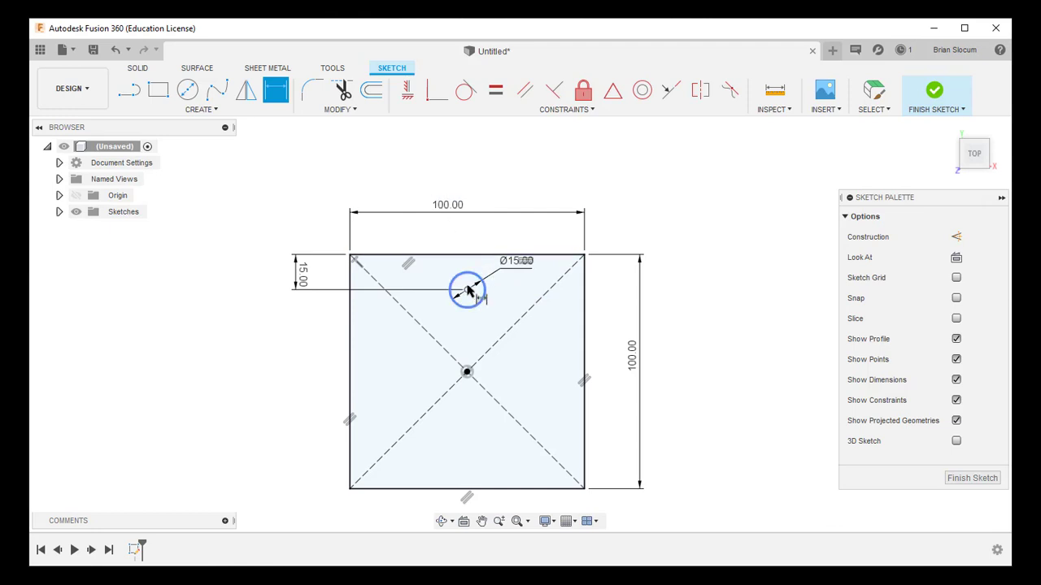
pyautogui.press('Escape')
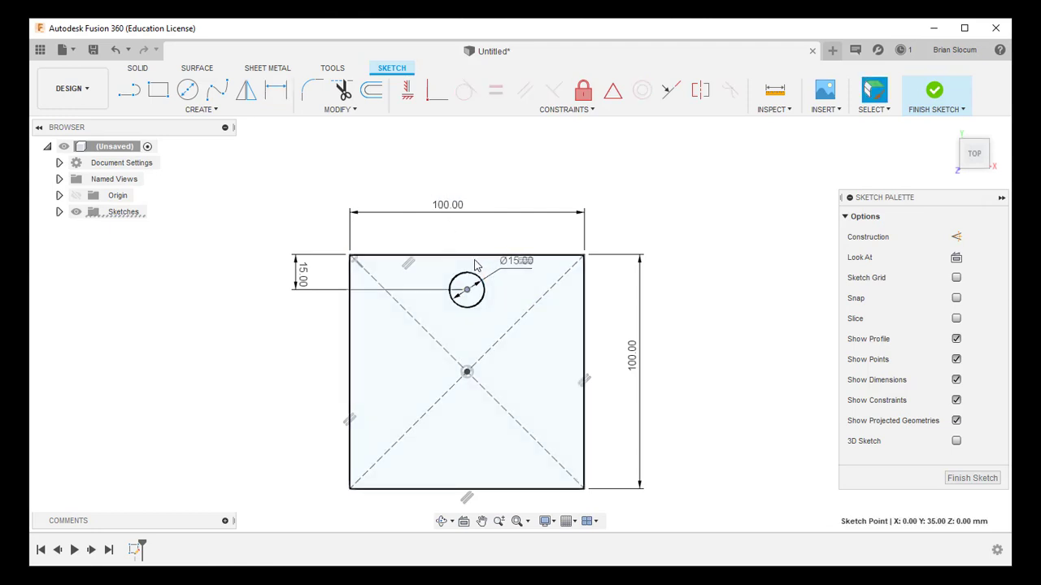
pyautogui.click(475, 272)
pyautogui.press('l')
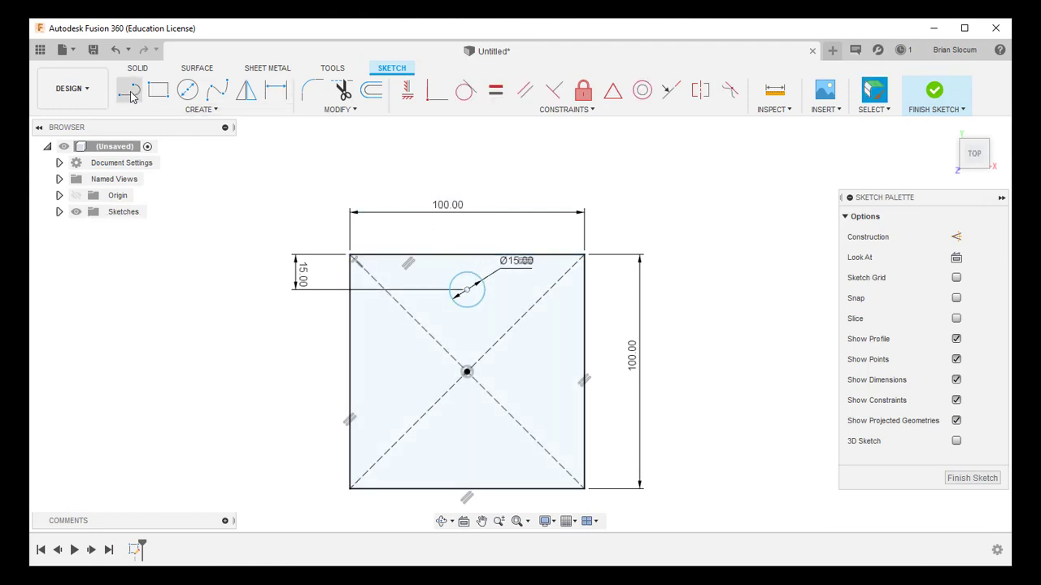
pyautogui.click(467, 256)
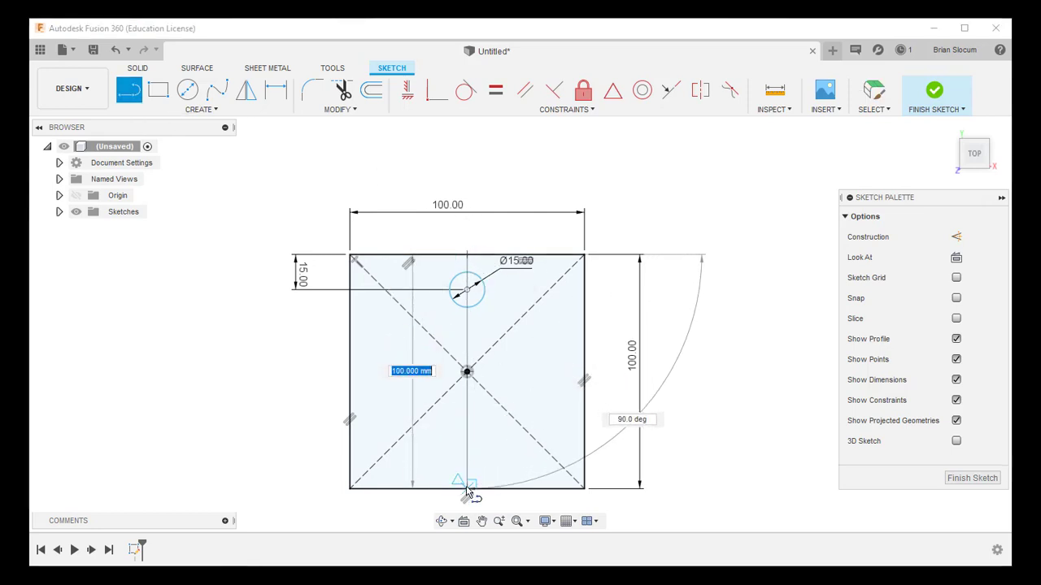
pyautogui.press('Escape')
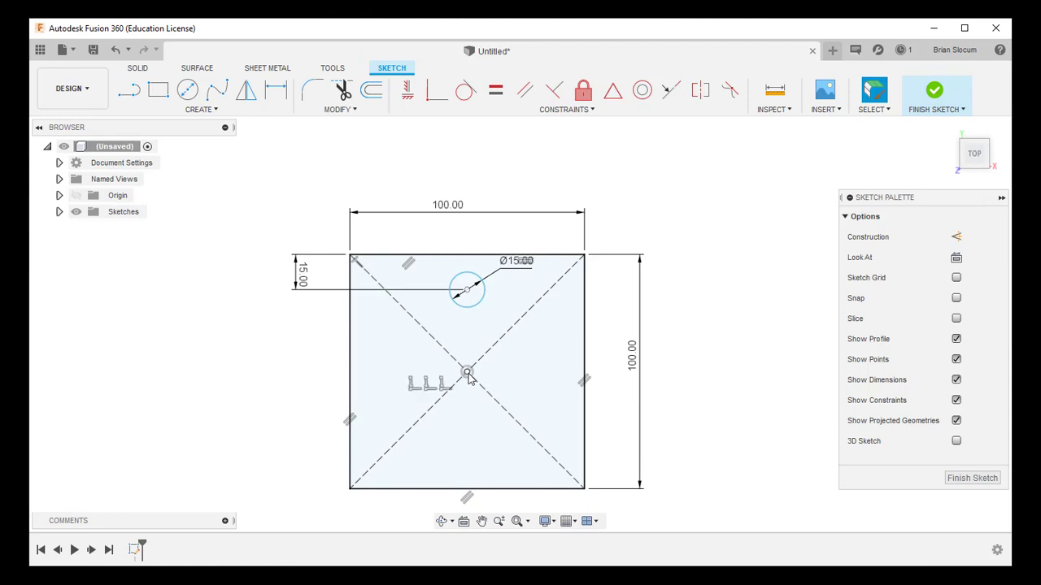
# Align the circle's center vertically with the square's center point using a Horizontal/Vertical constraint
pyautogui.click(467, 373)
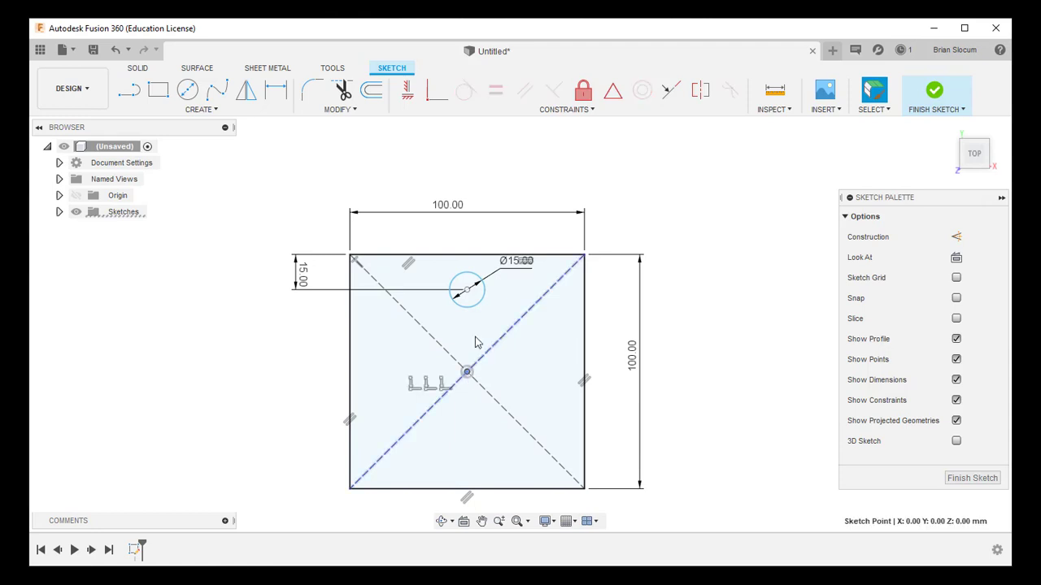
pyautogui.keyDown('ctrl'); pyautogui.click(467, 290); pyautogui.keyUp('ctrl')
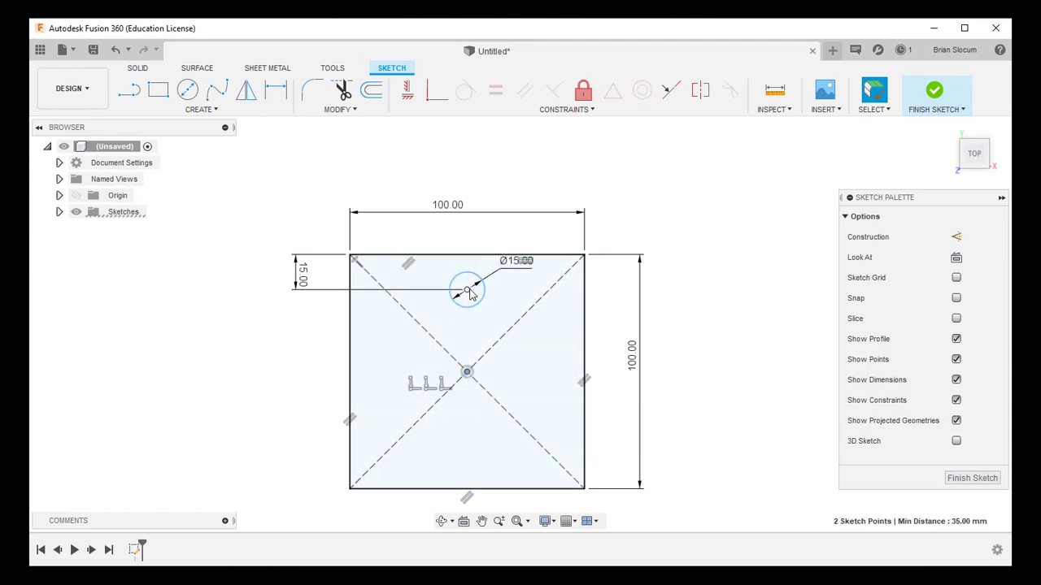
pyautogui.click(407, 90)
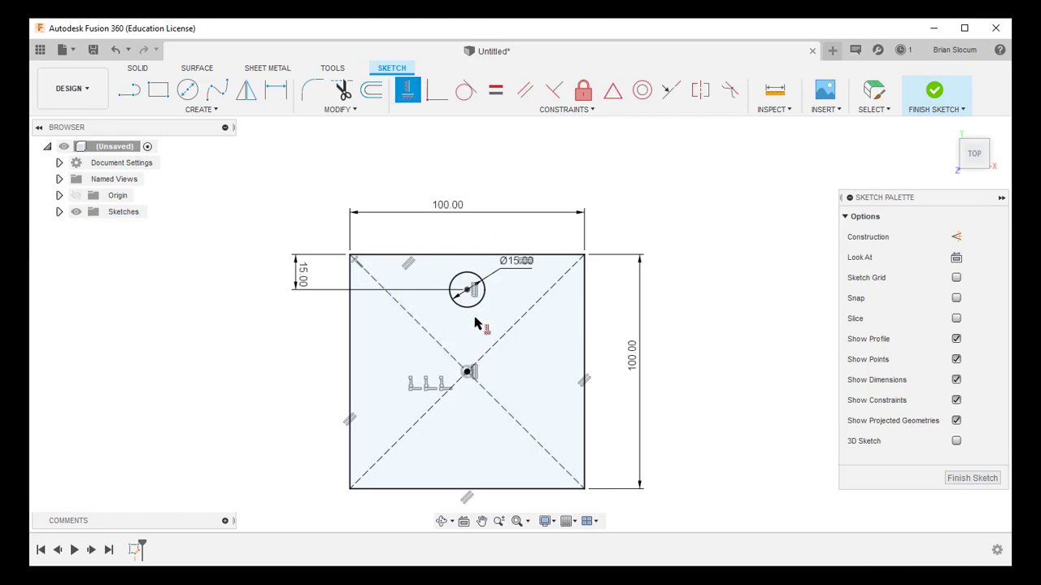
# Set up a circular sketch pattern of the 15 mm circle around the square's center point
pyautogui.click(200, 111)
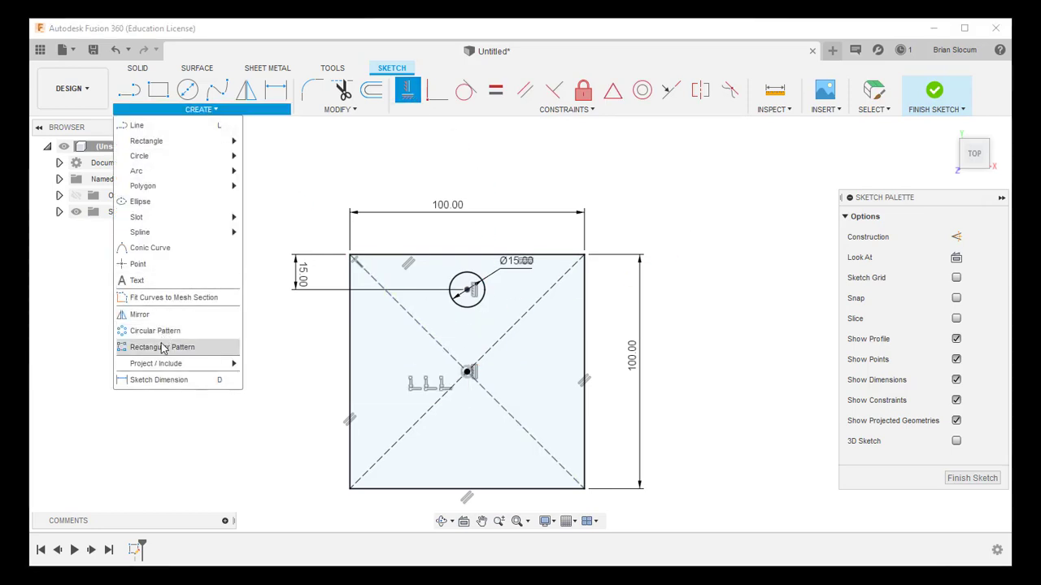
pyautogui.click(165, 331)
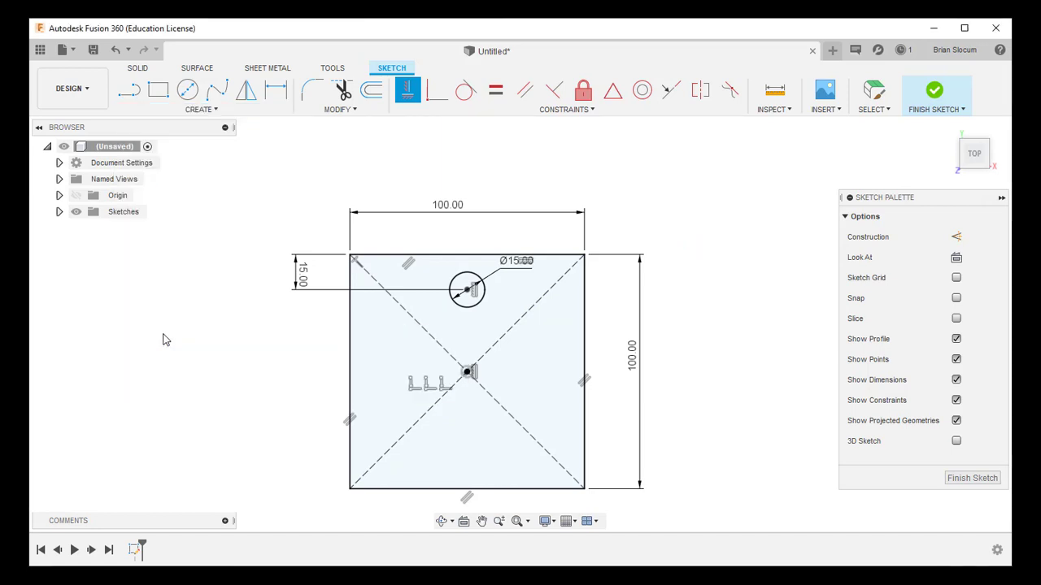
pyautogui.click(468, 312)
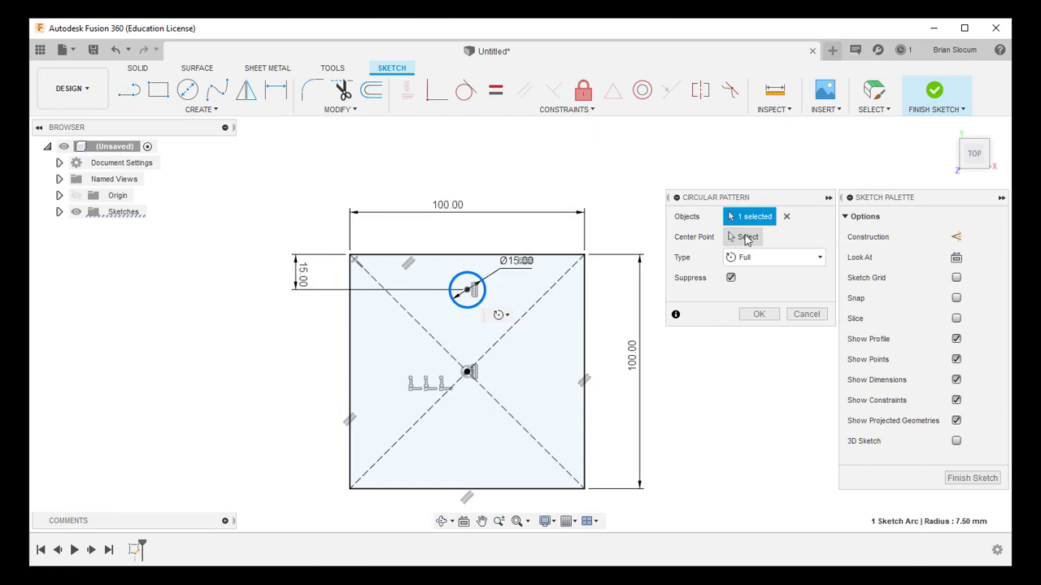
pyautogui.click(747, 237)
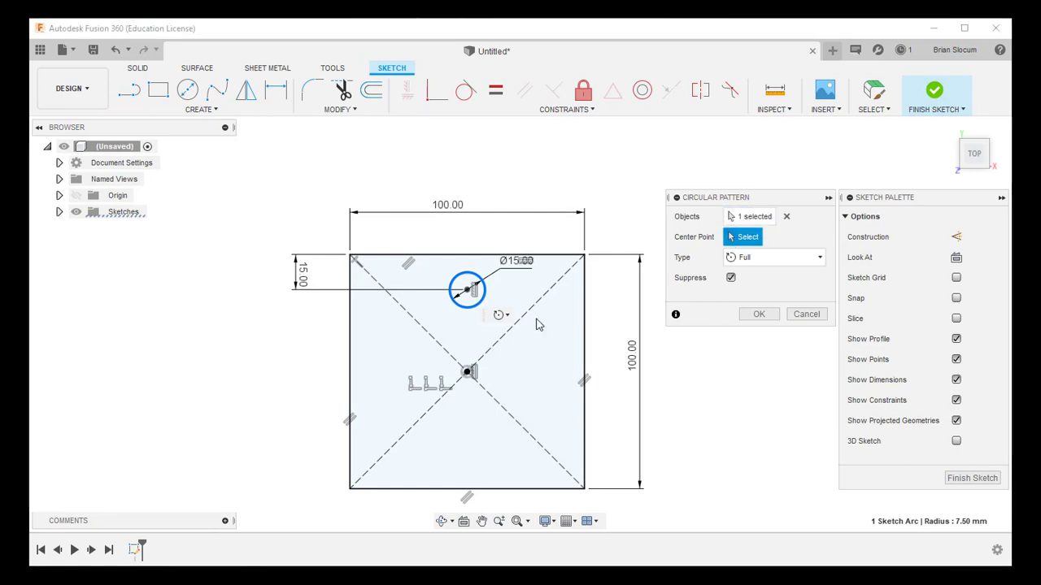
pyautogui.click(469, 373)
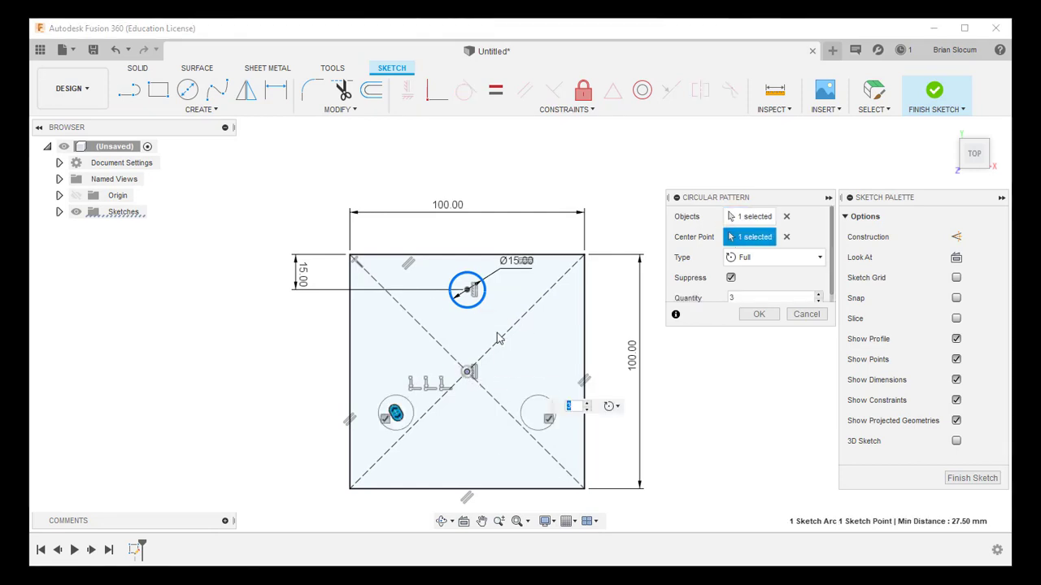
# Set the circular pattern's quantity to 7
pyautogui.moveTo(833, 280); pyautogui.dragTo(831, 287)
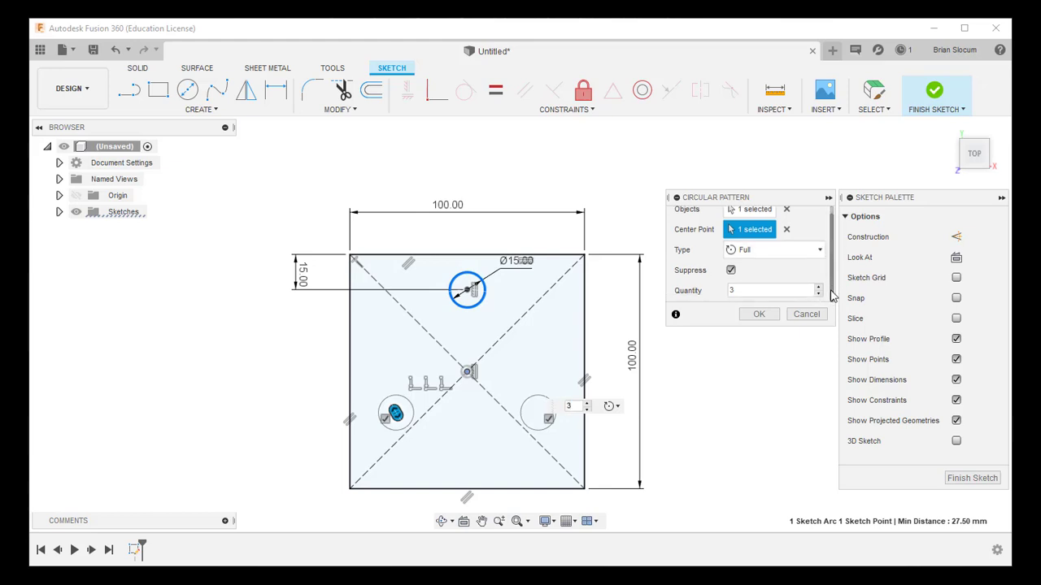
pyautogui.click(819, 288)
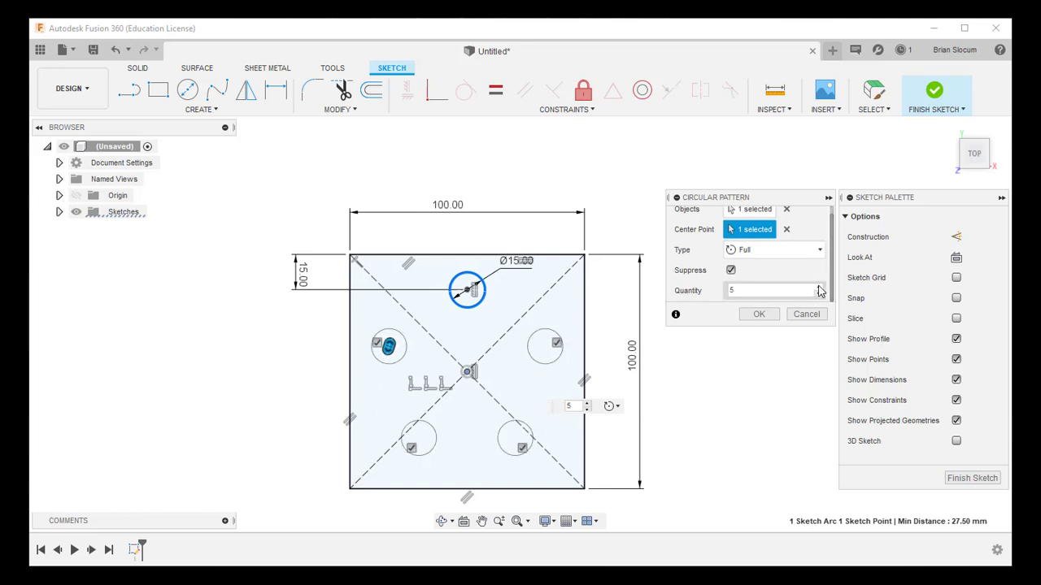
pyautogui.click(818, 288)
pyautogui.click(818, 287)
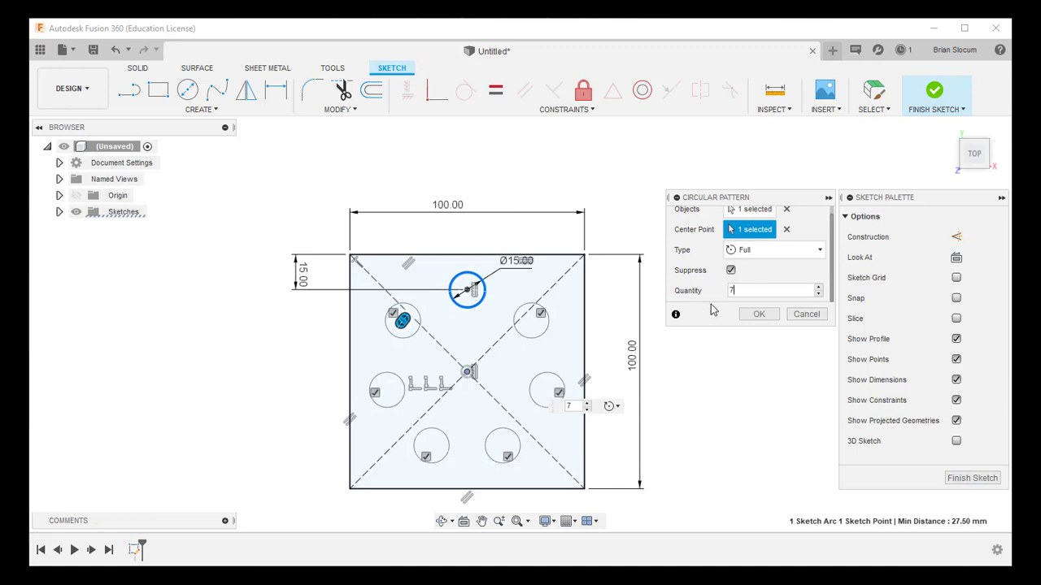
# Try the Angle type for the circular pattern and return it to Full
pyautogui.click(816, 250)
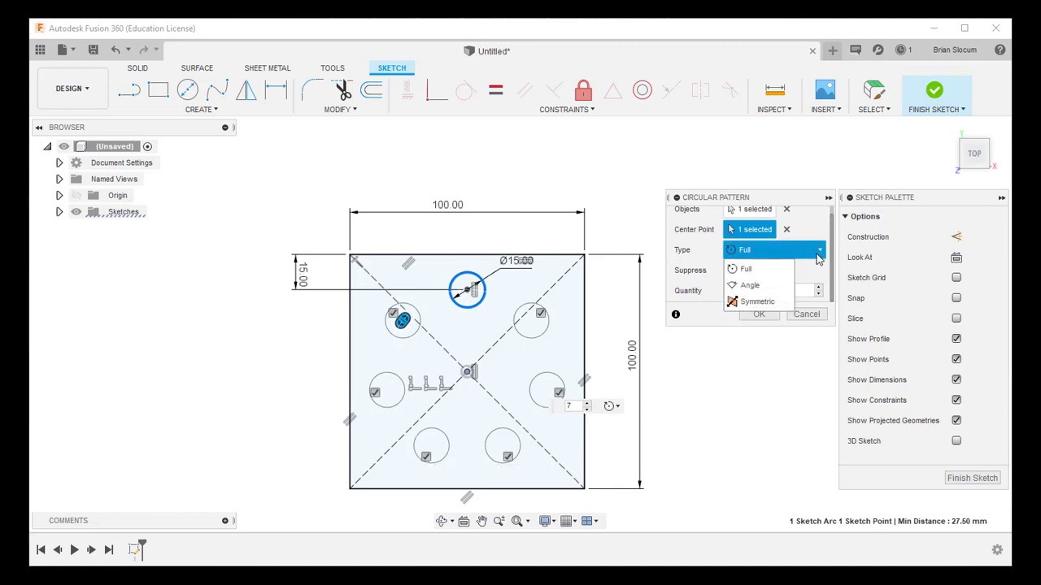
pyautogui.click(775, 287)
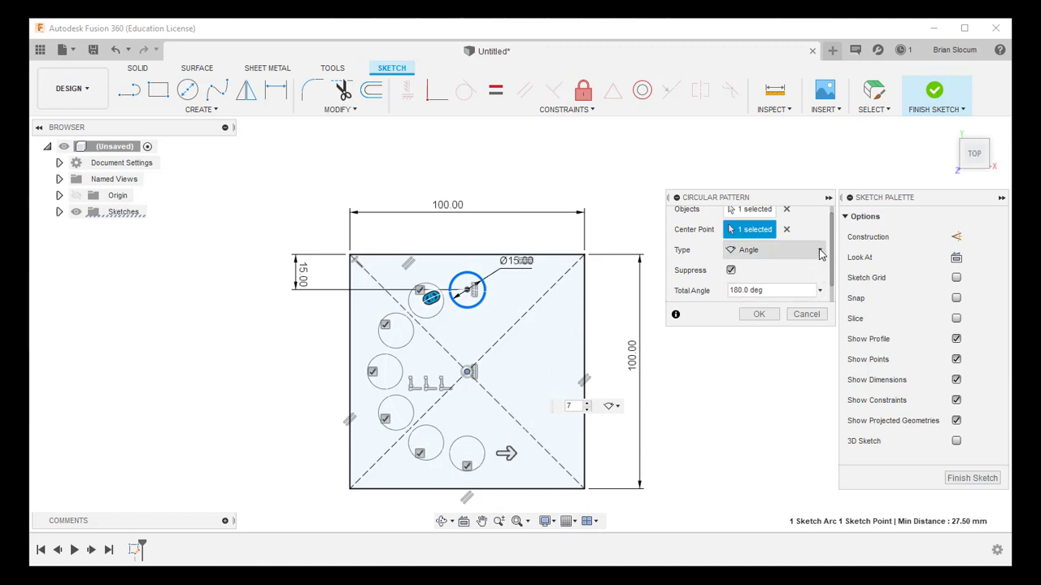
pyautogui.click(818, 250)
pyautogui.click(746, 269)
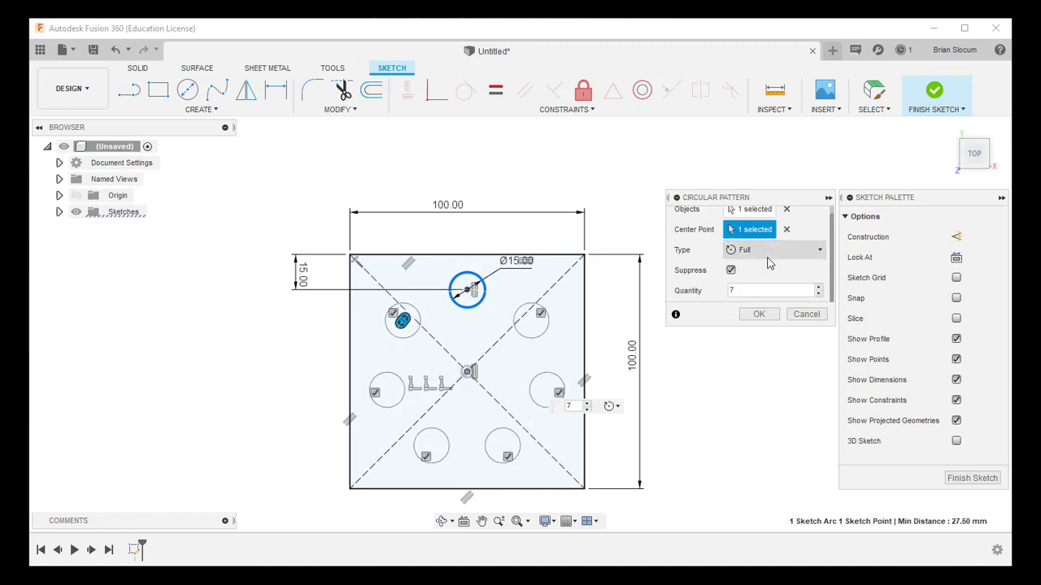
# Try the Suppress option and suppress one patterned circle, restore both, and create the full circular pattern of 7 circles
pyautogui.click(731, 271)
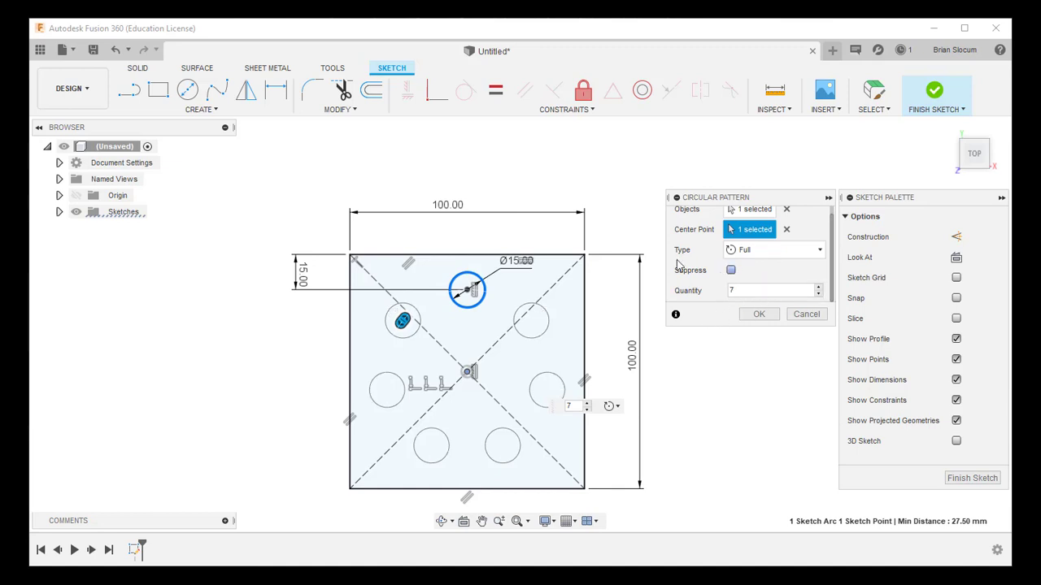
pyautogui.click(731, 270)
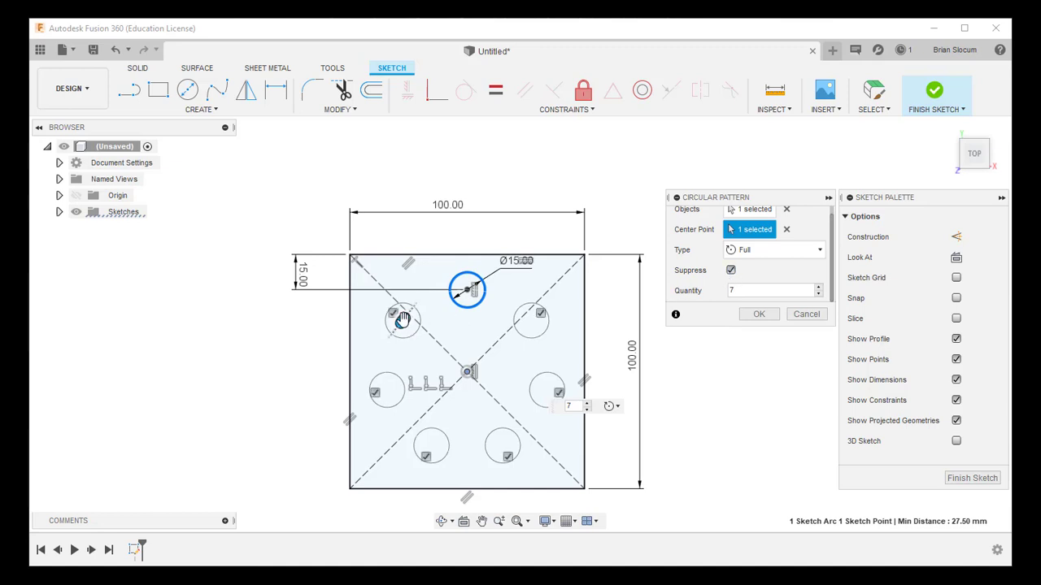
pyautogui.click(393, 313)
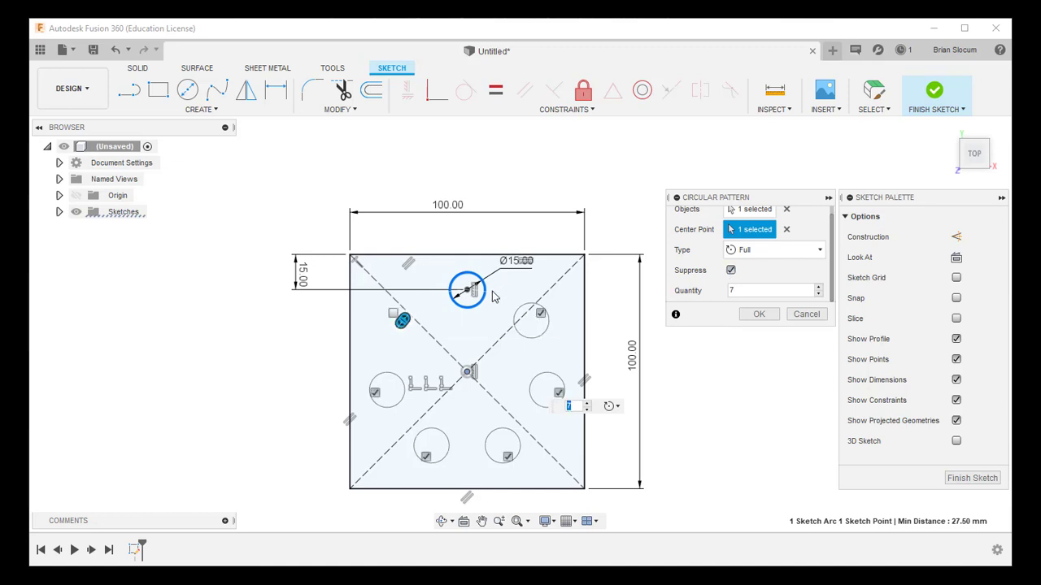
pyautogui.click(394, 313)
pyautogui.click(759, 315)
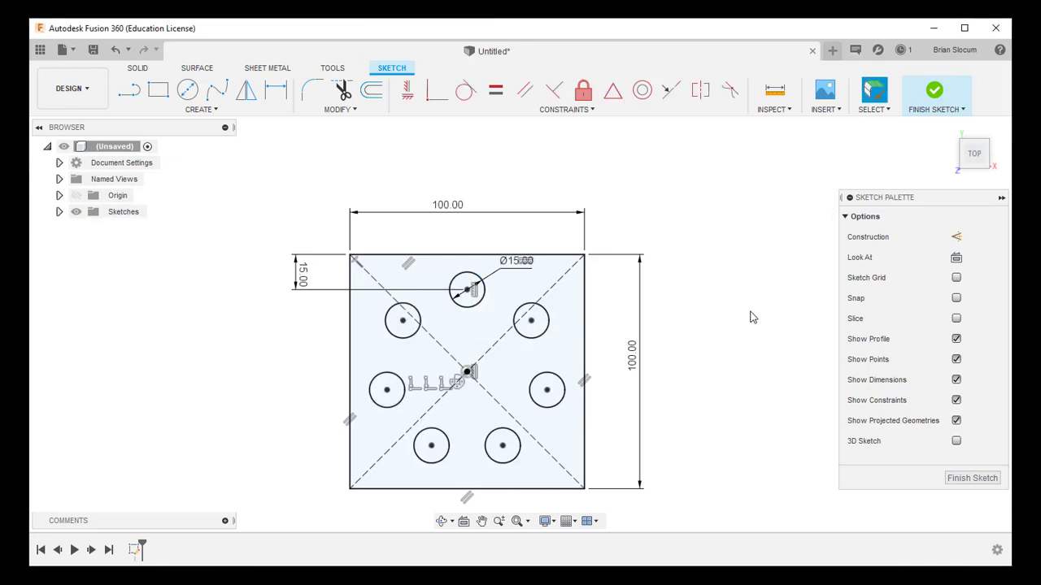
# Finish the sketch and extrude the square profile around the patterned circles upward as a new body
pyautogui.click(934, 91)
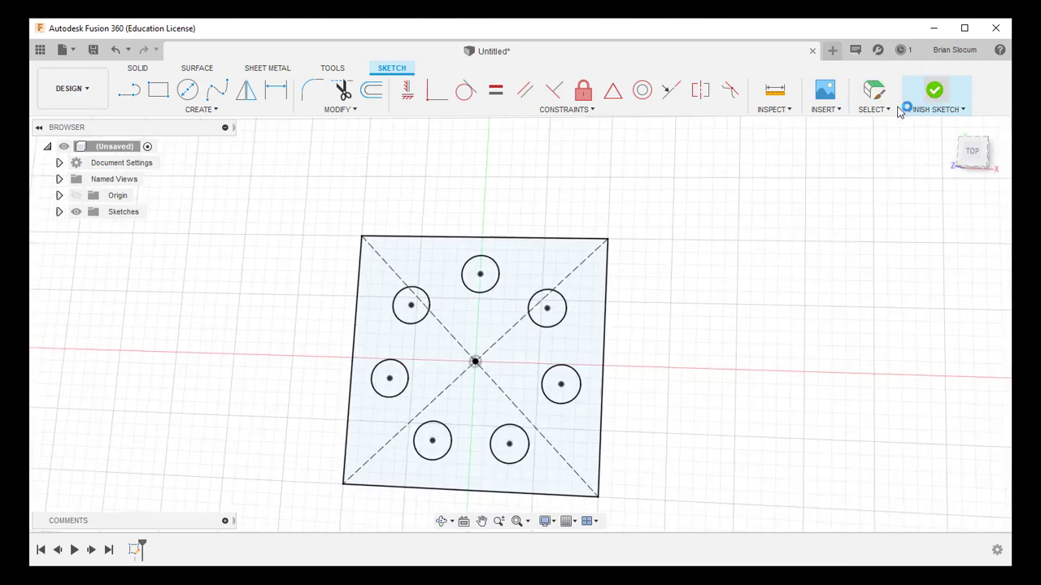
pyautogui.click(160, 96)
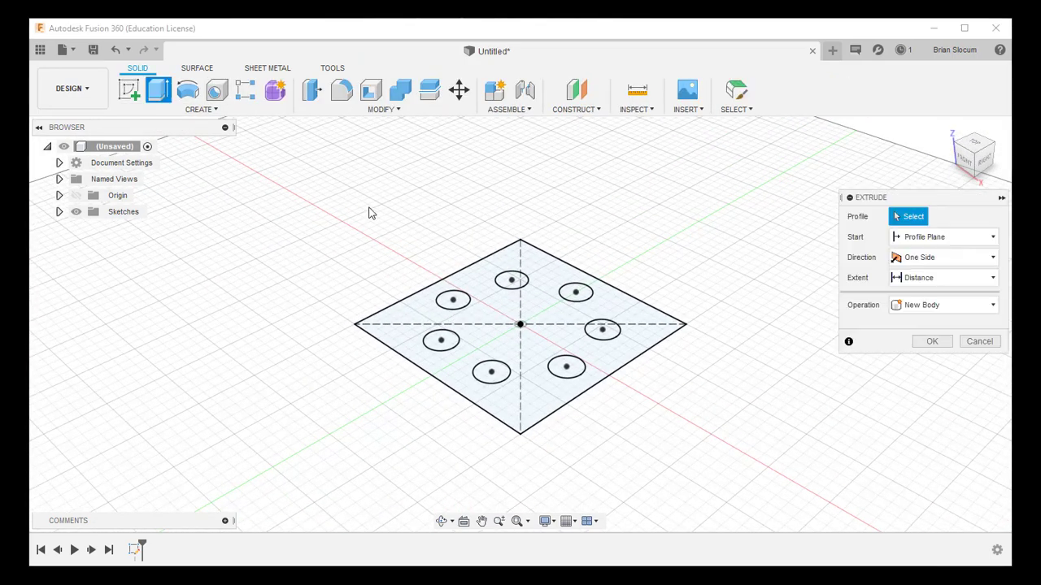
pyautogui.click(508, 313)
pyautogui.moveTo(519, 310); pyautogui.dragTo(520, 268)
pyautogui.click(932, 382)
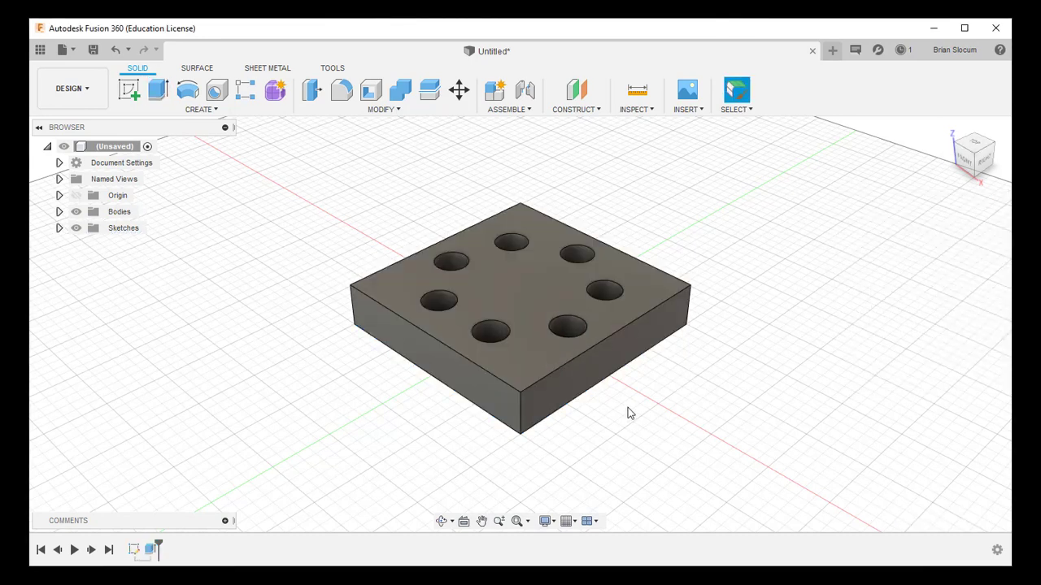
pyautogui.keyDown('shift'); pyautogui.moveTo(628, 408); pyautogui.dragTo(615, 376, button='middle'); pyautogui.keyUp('shift')
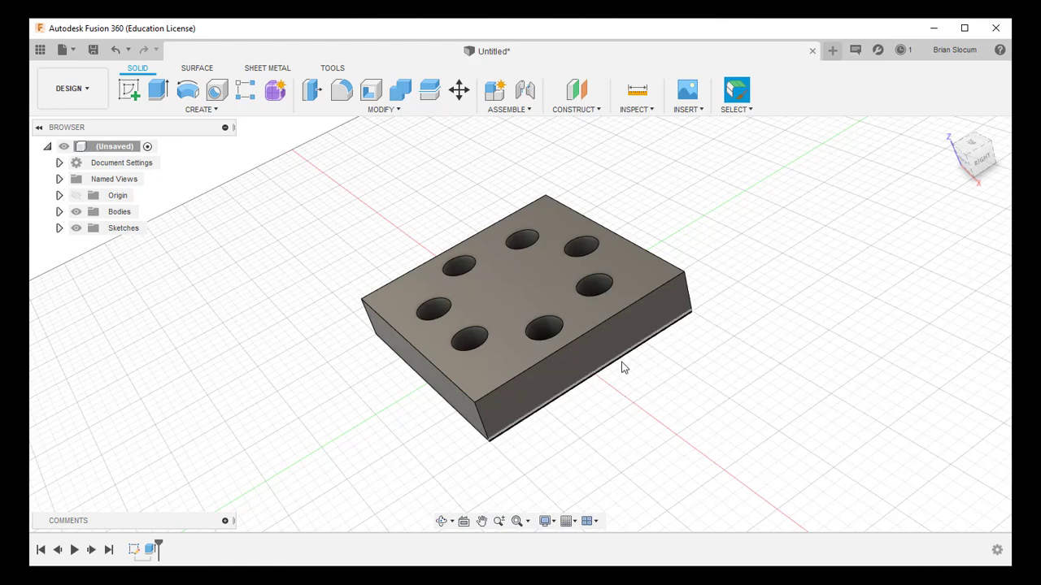
# Close the design without saving and start a sketch on the horizontal origin plane of the new design
pyautogui.click(812, 51)
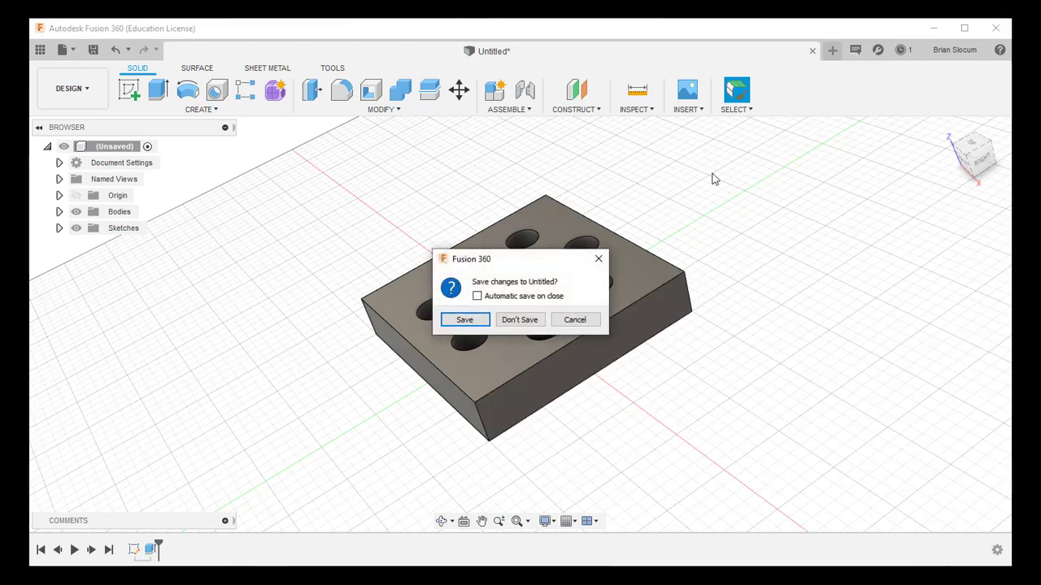
pyautogui.click(521, 321)
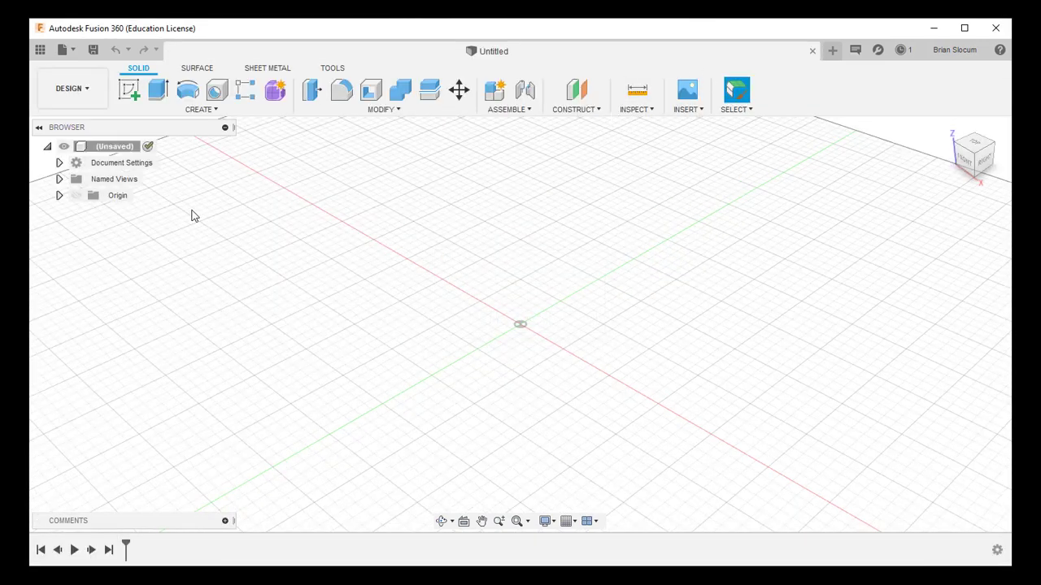
pyautogui.click(129, 89)
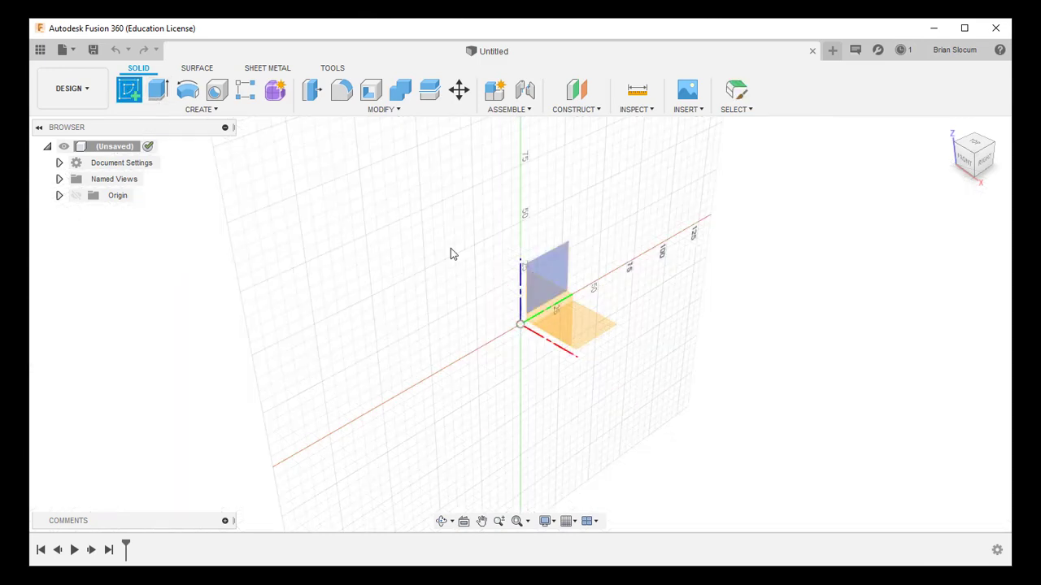
pyautogui.click(587, 323)
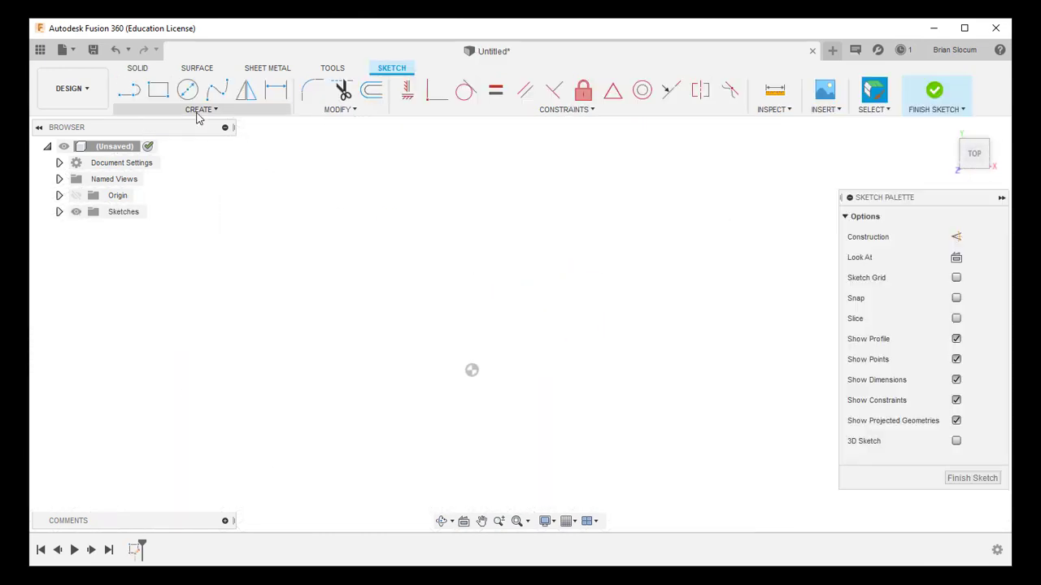
# Sketch a center rectangle about 66 mm wide, centered on the origin
pyautogui.click(199, 112)
pyautogui.moveTo(166, 144)
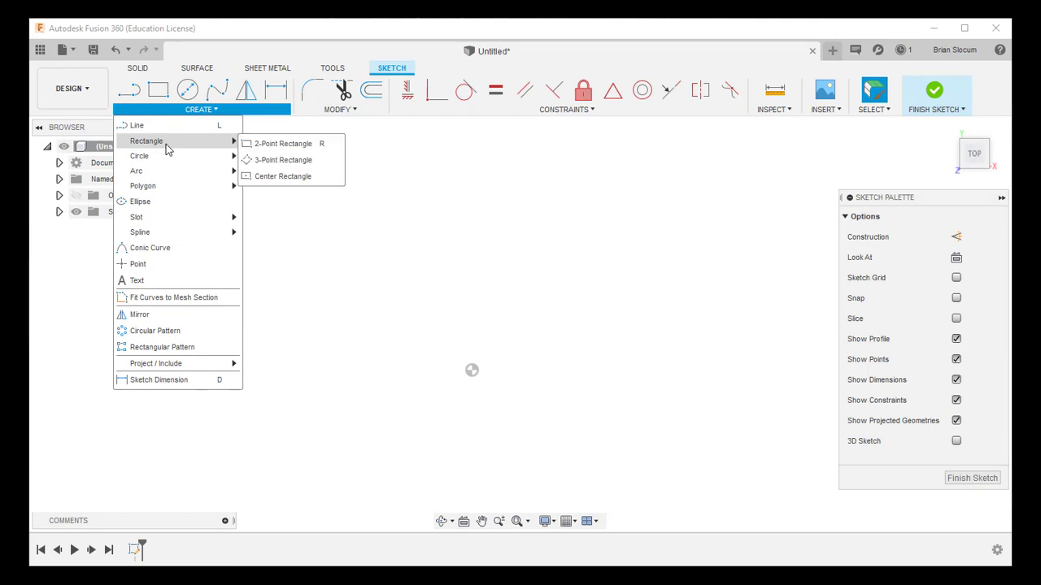
pyautogui.click(273, 177)
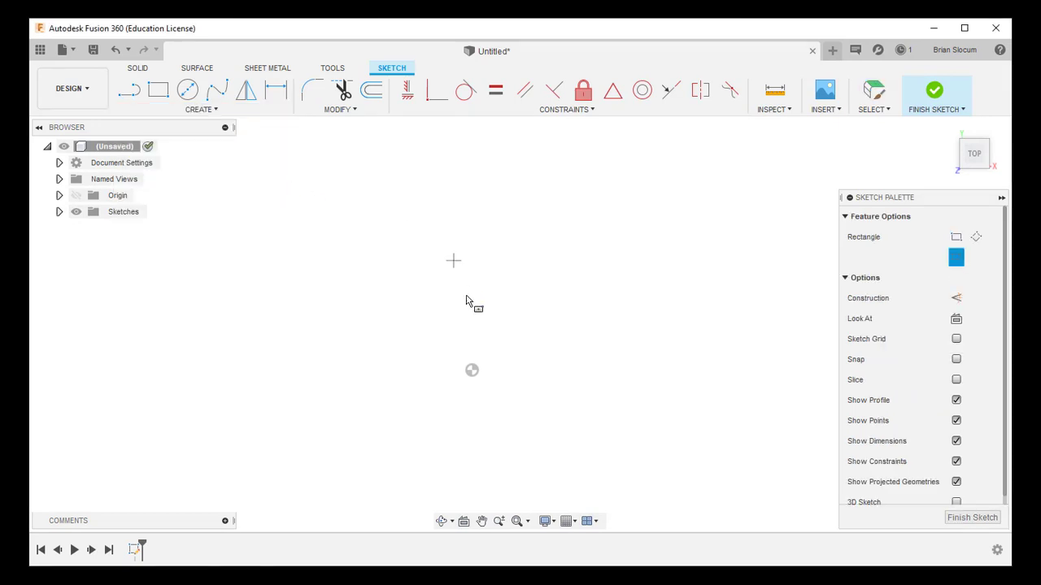
pyautogui.click(471, 370)
pyautogui.click(550, 290)
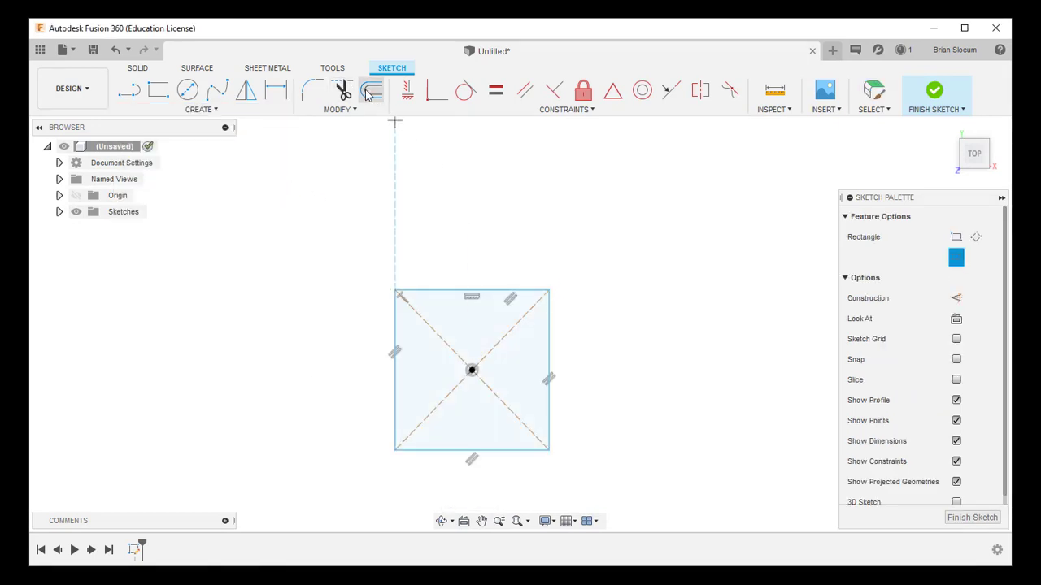
# Dimension the rectangle's width to 100 mm
pyautogui.press('d')
pyautogui.click(476, 290)
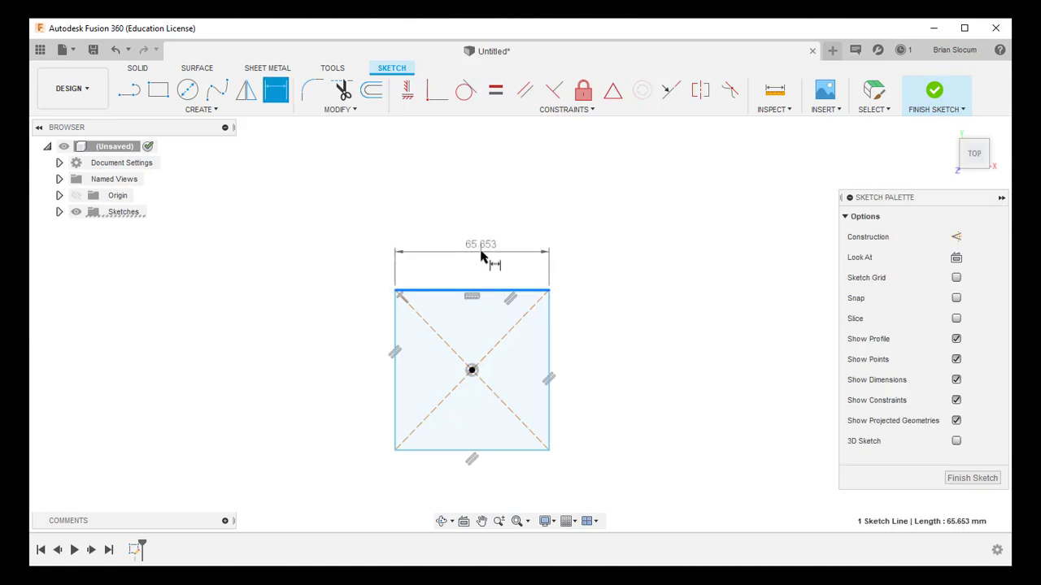
pyautogui.click(481, 257)
pyautogui.write('100')
pyautogui.press('Return')
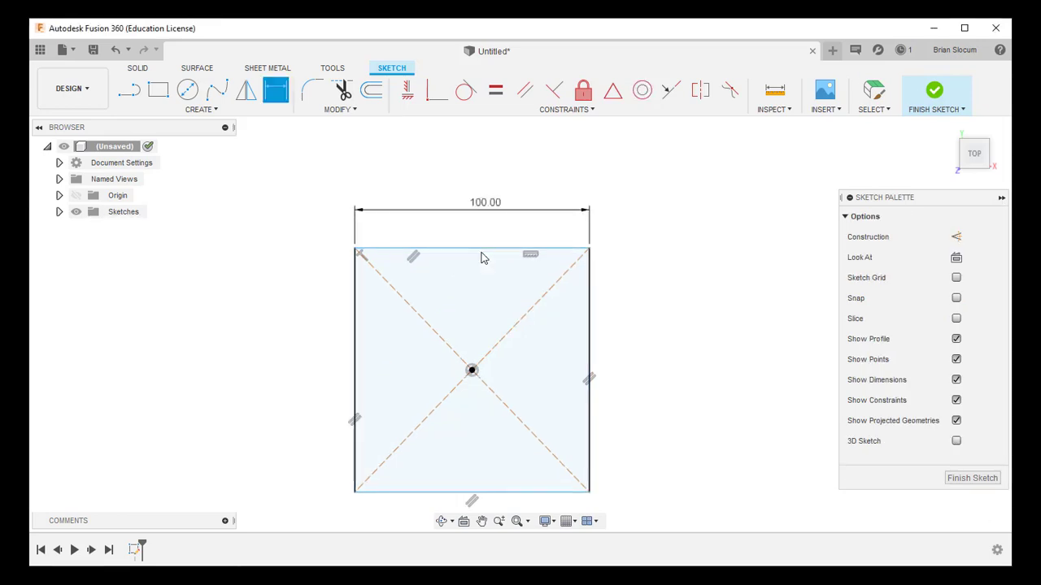
# Dimension the rectangle's height to 100 mm
pyautogui.click(592, 331)
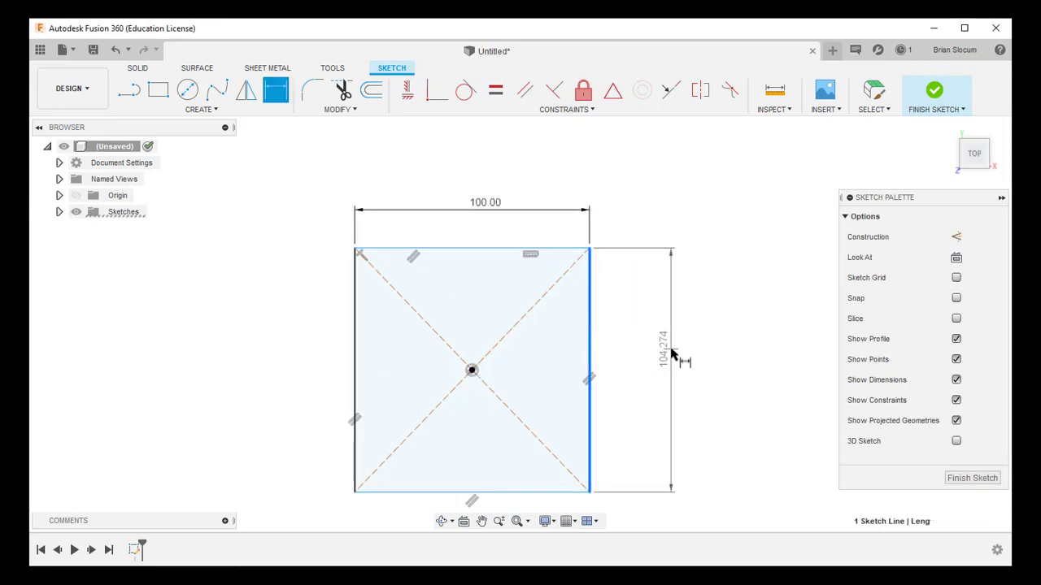
pyautogui.click(667, 350)
pyautogui.write('15')
pyautogui.press('BackSpace')
pyautogui.press('BackSpace')
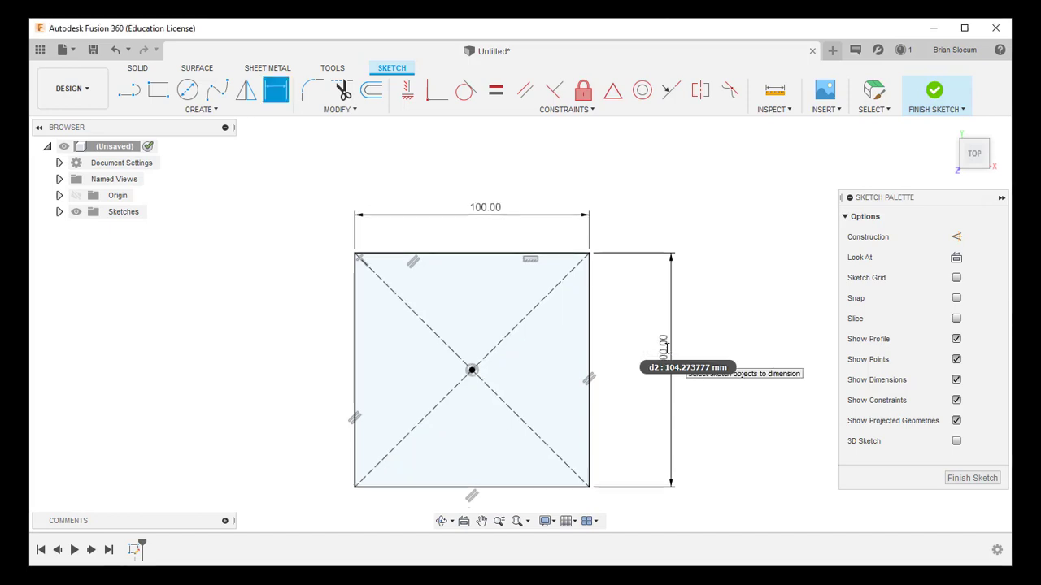
pyautogui.write('100')
pyautogui.press('Return')
# Finish the sketch and extrude the square profile 35 mm upward as a new body
pyautogui.click(922, 94)
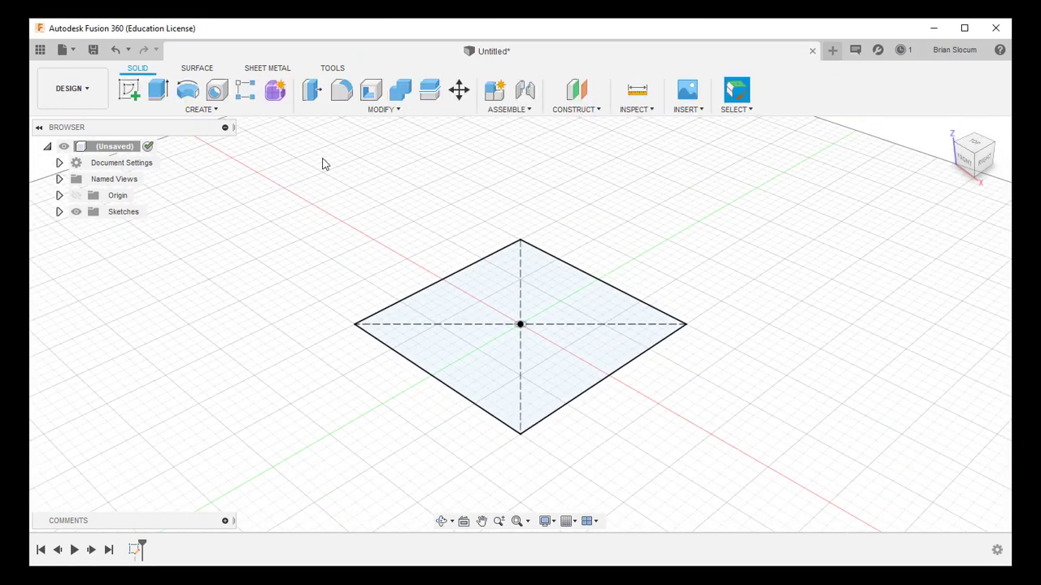
pyautogui.click(159, 90)
pyautogui.click(459, 323)
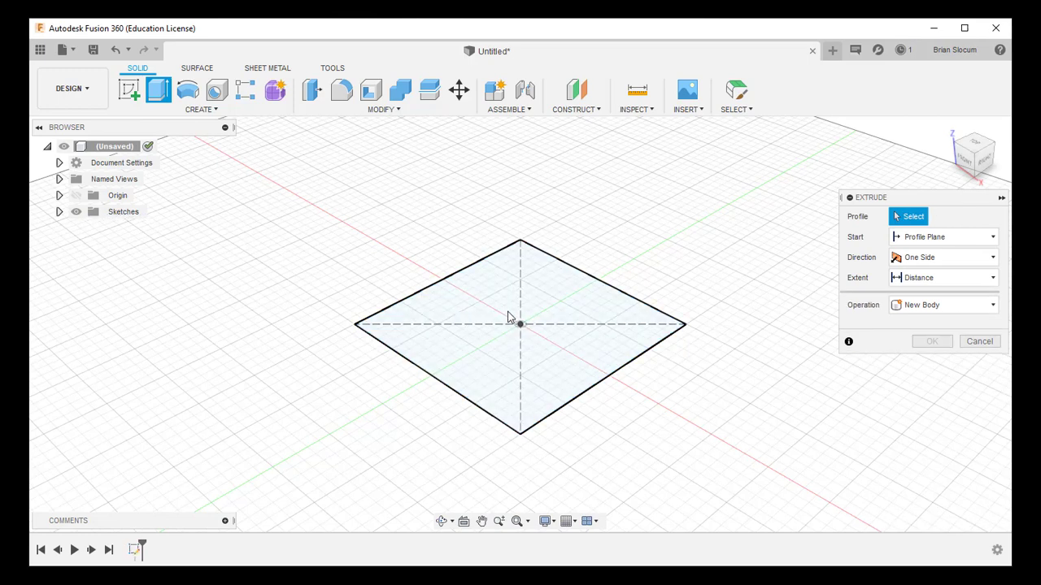
pyautogui.click(532, 302)
pyautogui.moveTo(515, 288); pyautogui.dragTo(520, 233)
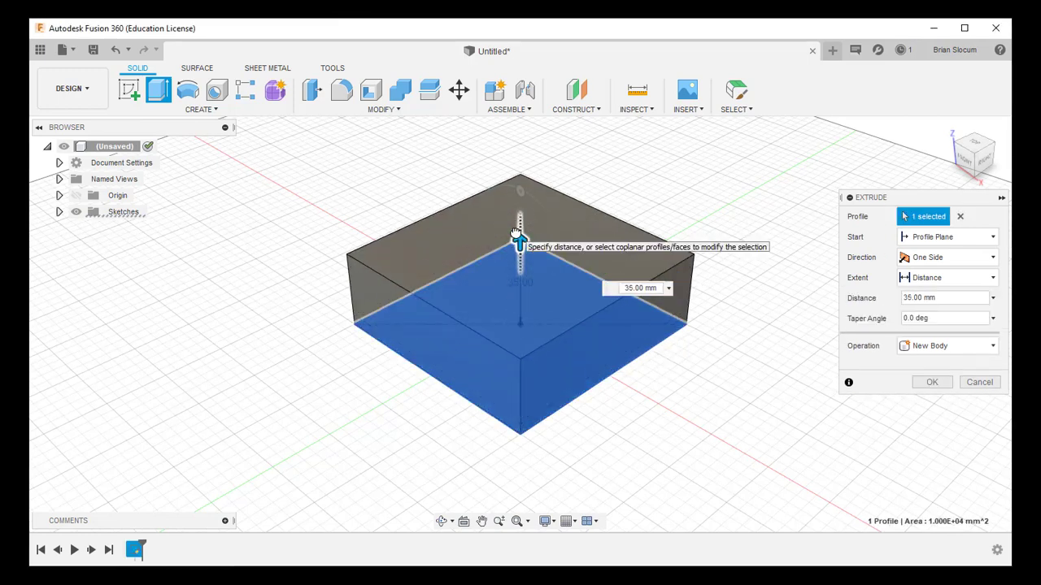
pyautogui.click(933, 382)
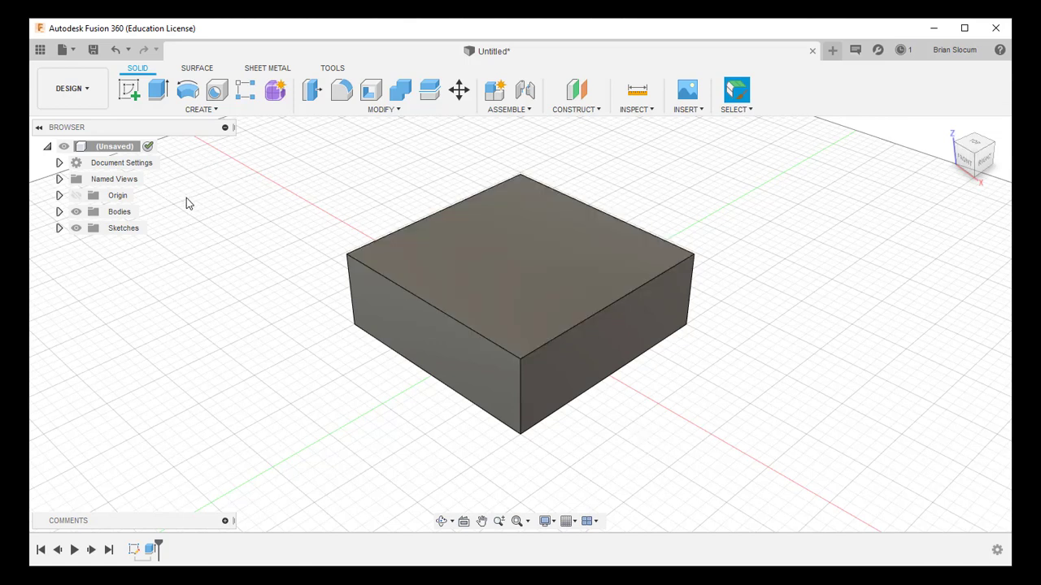
# Start a sketch on the block's top face and draw a circle about 15 mm in diameter near the lower-left corner
pyautogui.click(129, 91)
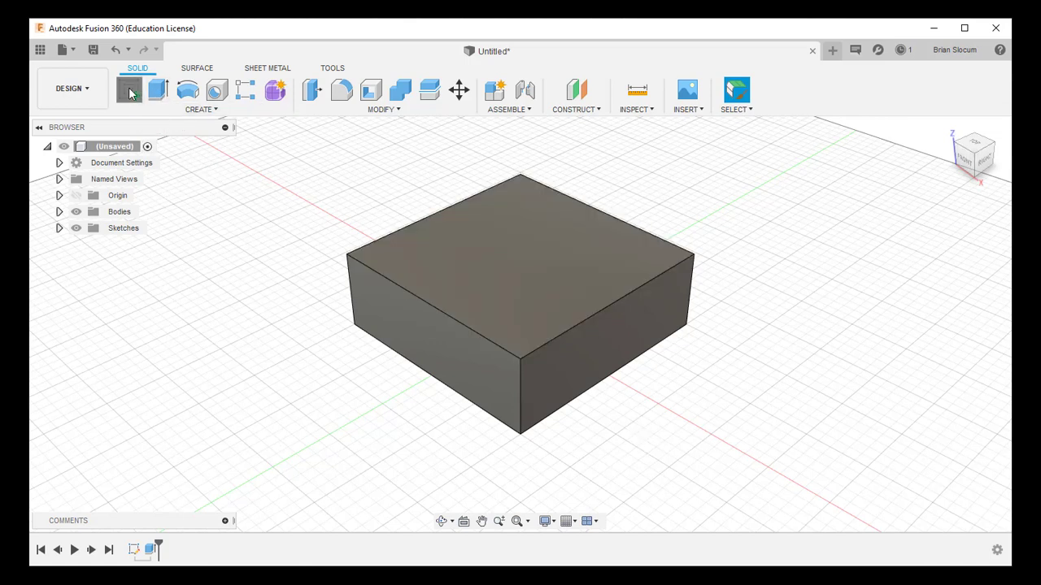
pyautogui.click(483, 241)
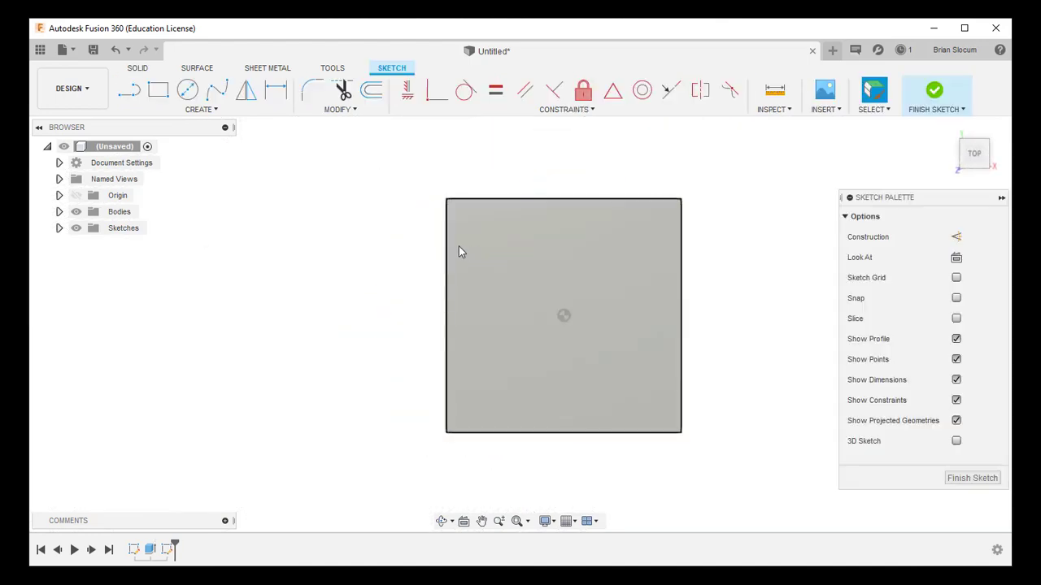
pyautogui.click(187, 90)
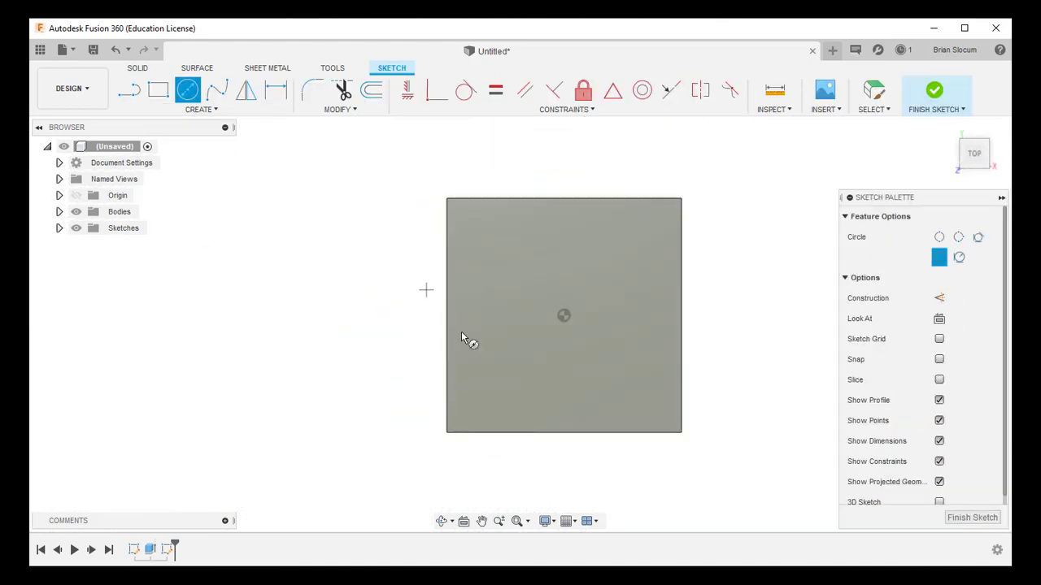
pyautogui.click(489, 397)
pyautogui.click(498, 382)
# Dimension the circle's diameter to 15 mm
pyautogui.click(275, 90)
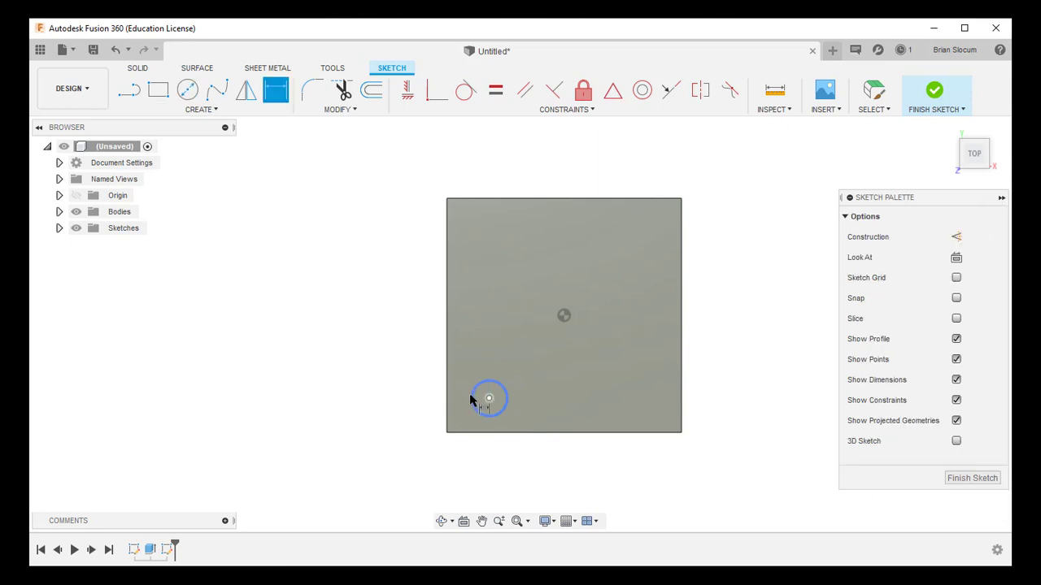
pyautogui.click(471, 399)
pyautogui.click(464, 357)
pyautogui.write('15')
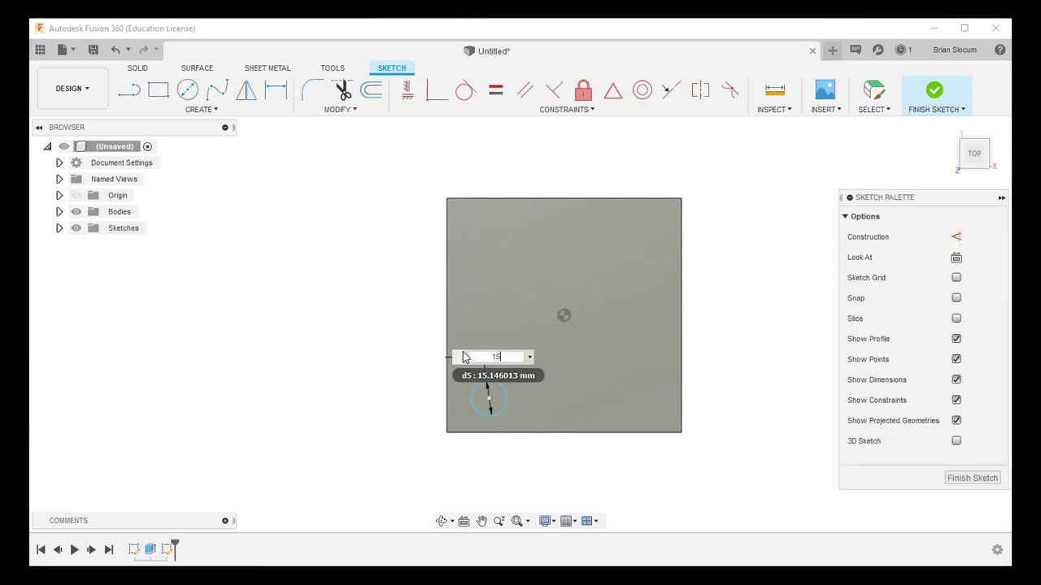
pyautogui.press('Return')
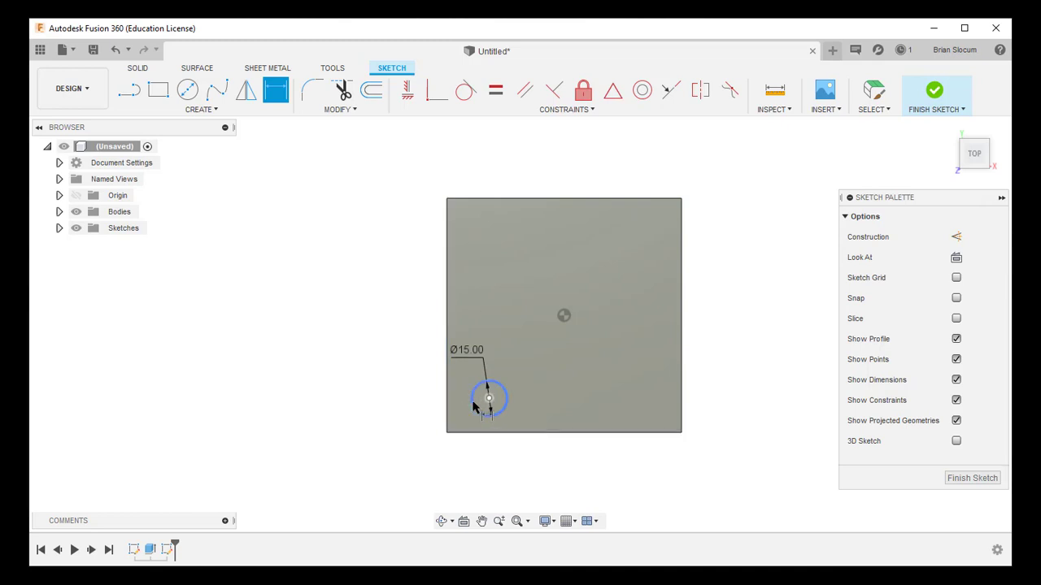
# Dimension the circle's center 10 mm from the left edge of the block's top face
pyautogui.click(472, 405)
pyautogui.click(447, 400)
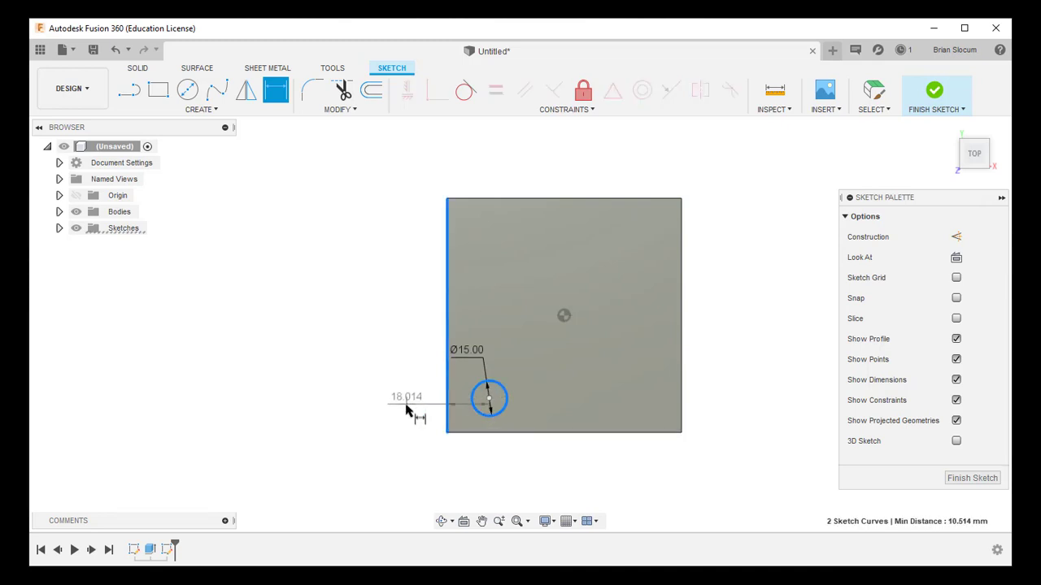
pyautogui.click(408, 411)
pyautogui.write('10')
pyautogui.press('Return')
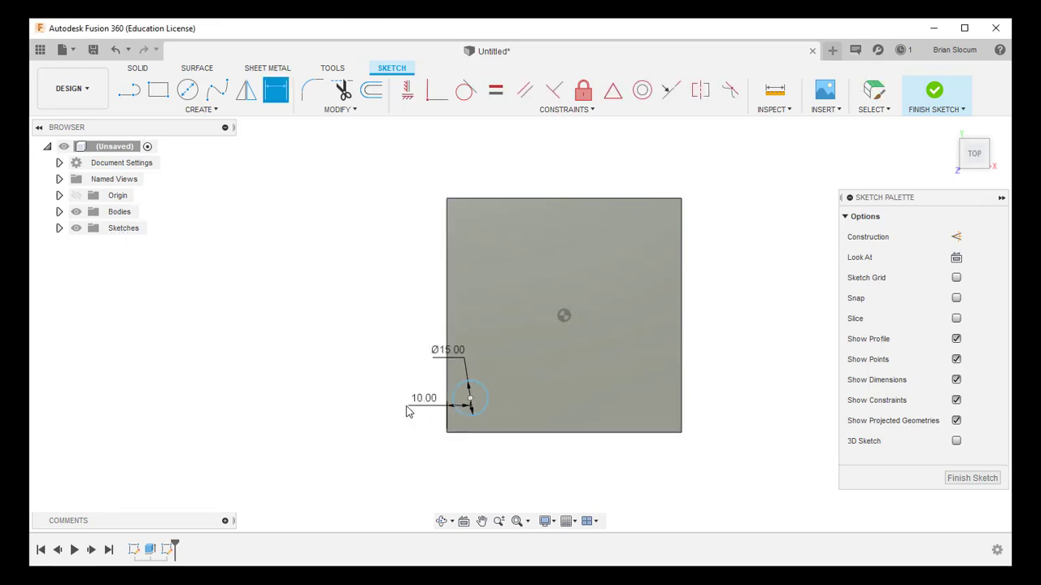
# Dimension the circle's center 10 mm from the lower edge of the top face and finish the sketch
pyautogui.click(466, 417)
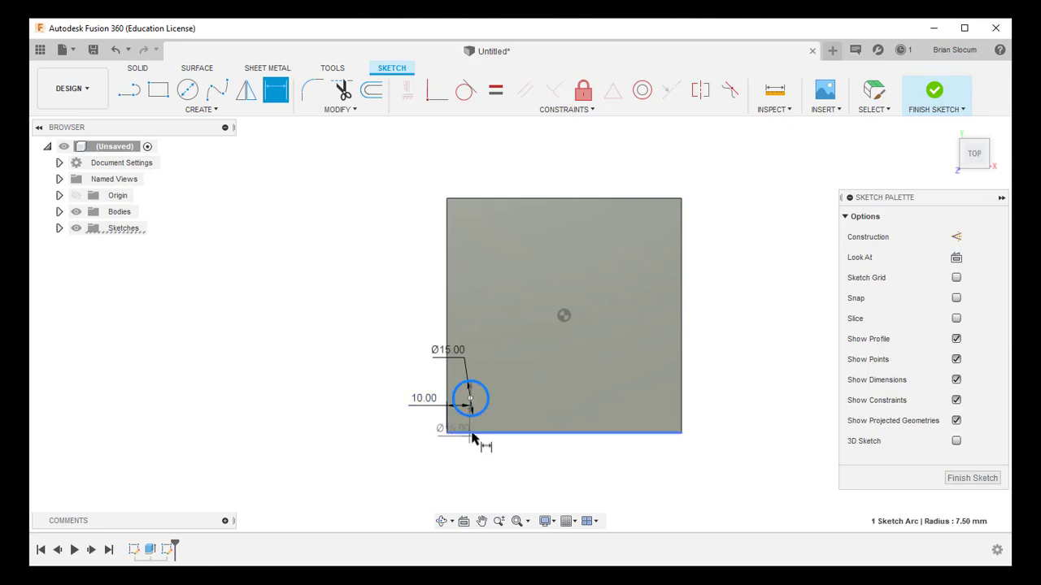
pyautogui.click(473, 431)
pyautogui.click(382, 433)
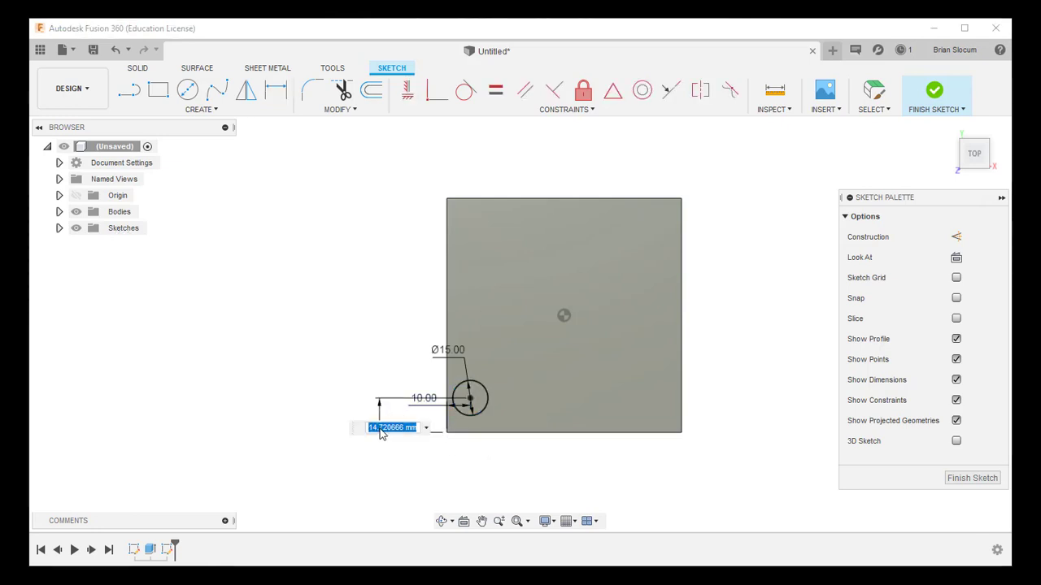
pyautogui.write('10')
pyautogui.press('Return')
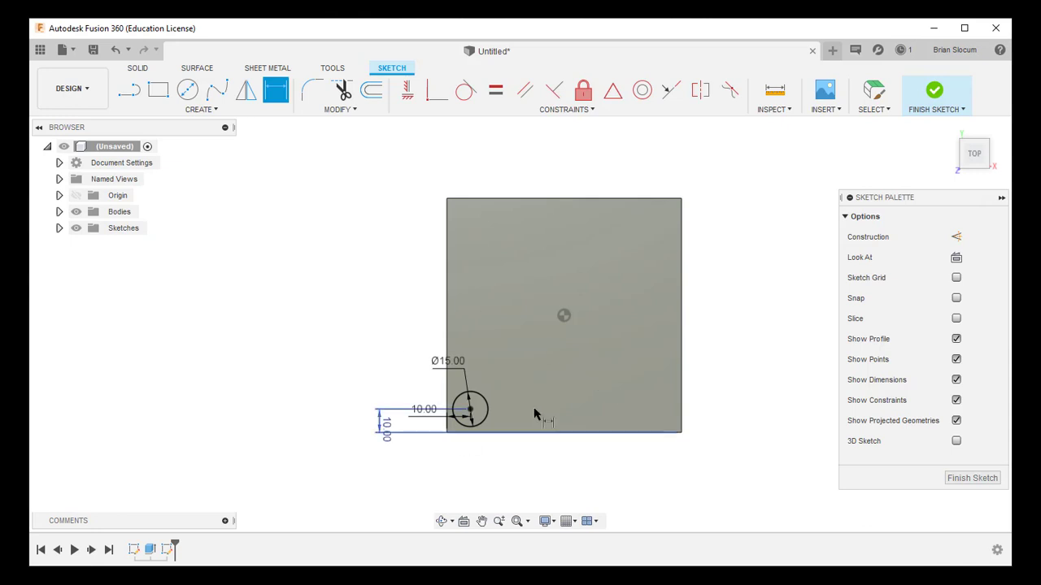
pyautogui.click(935, 92)
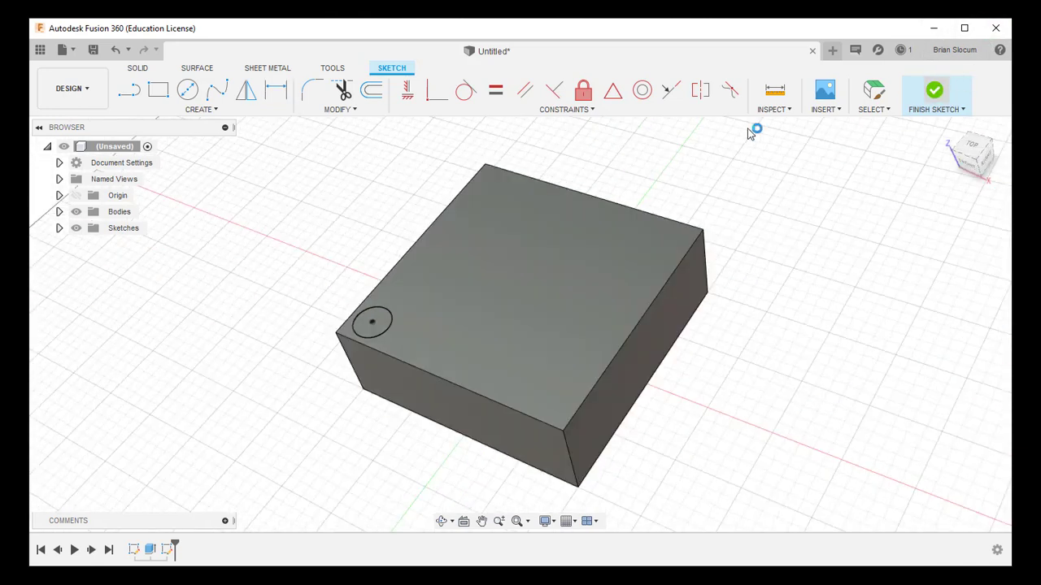
# Extrude the 15 mm circle 15 mm upward from the block's top face, joining it to the block
pyautogui.click(162, 89)
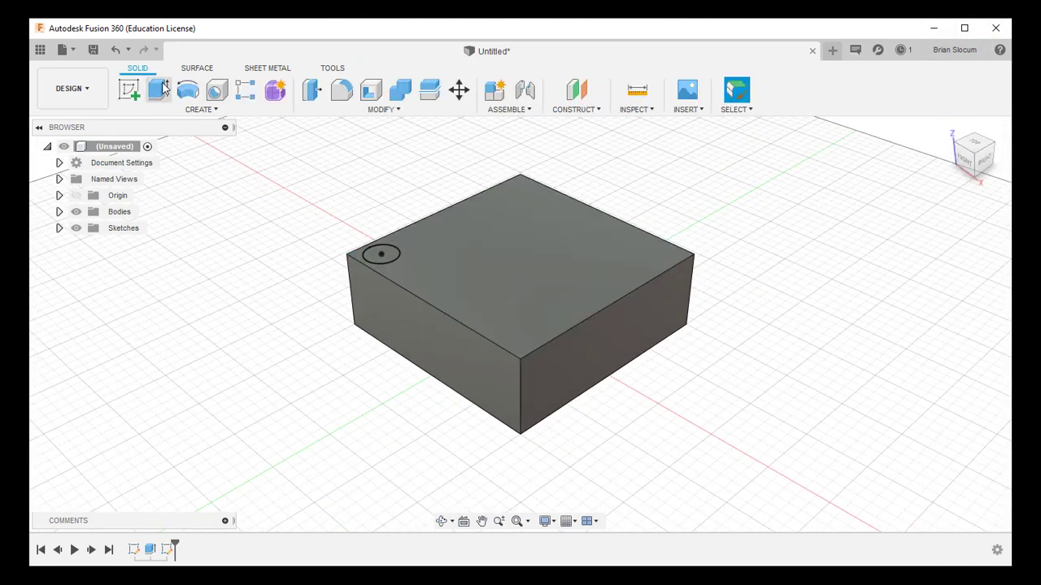
pyautogui.click(380, 249)
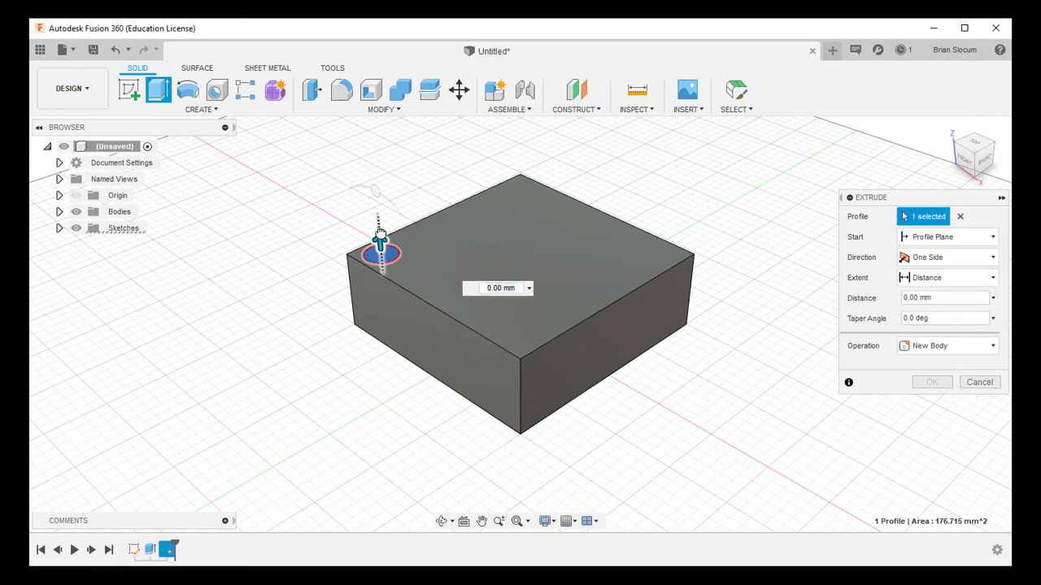
pyautogui.write('-15')
pyautogui.moveTo(387, 271); pyautogui.dragTo(371, 215)
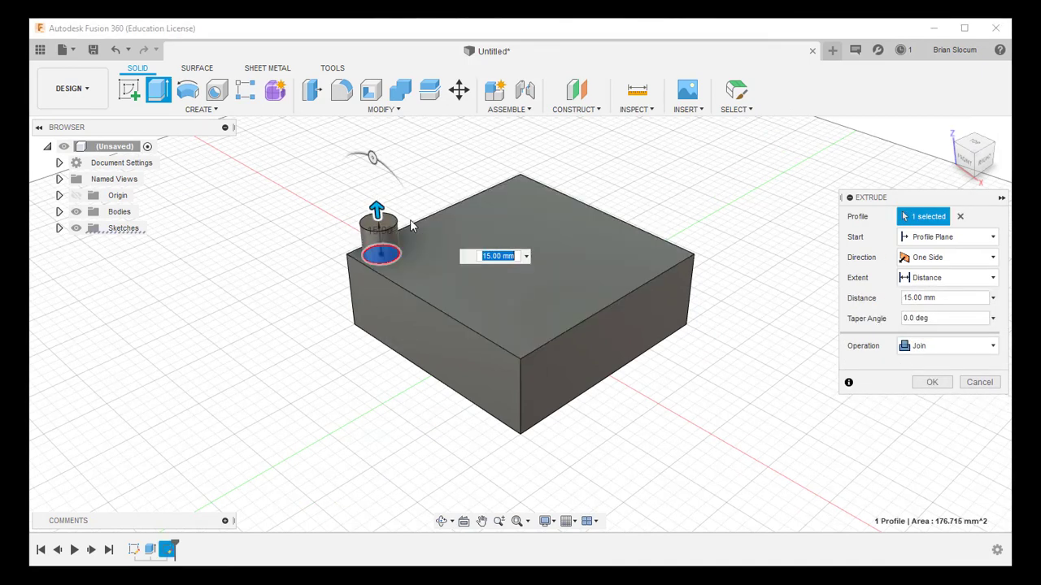
pyautogui.click(931, 383)
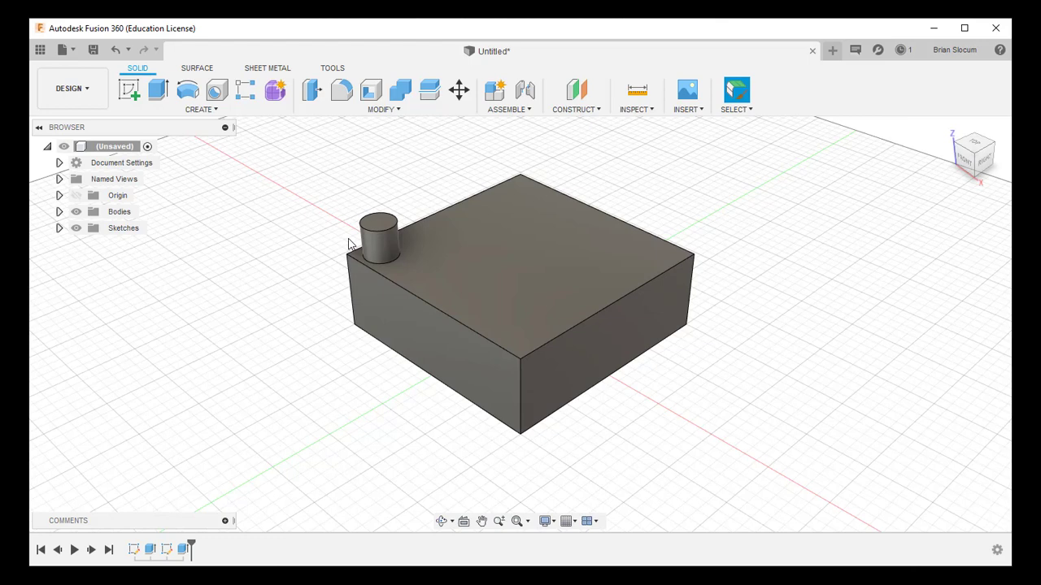
# Start a rectangular pattern of the cylinder's extrude feature, using two adjacent edges of the block's top face as directions
pyautogui.click(240, 113)
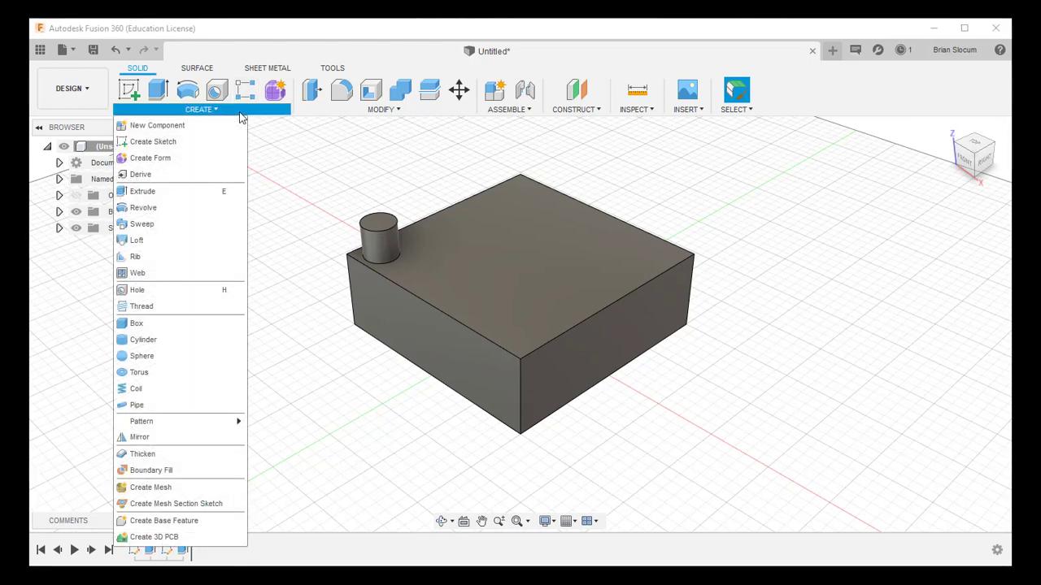
pyautogui.moveTo(204, 420)
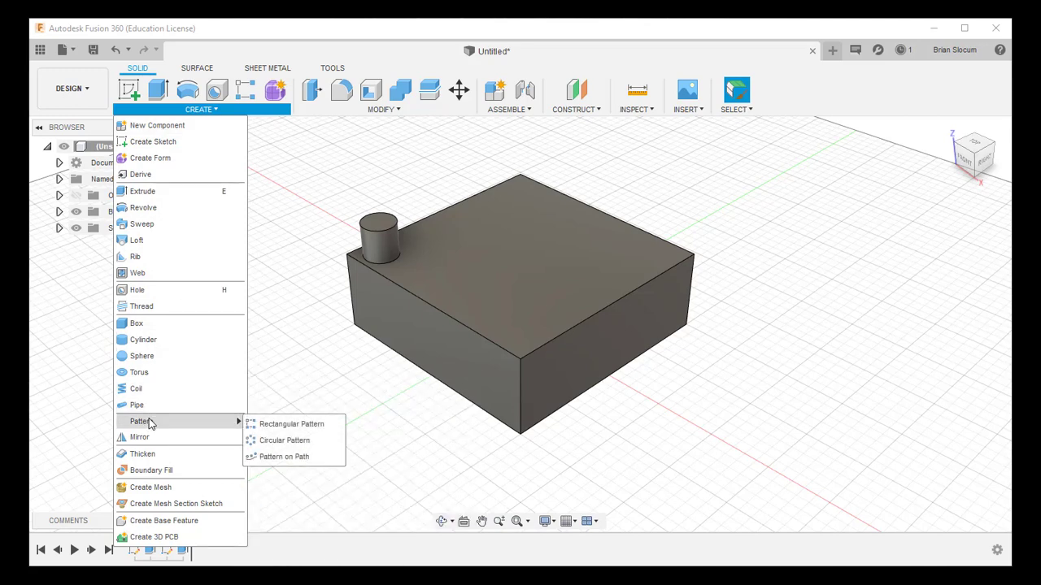
pyautogui.click(273, 426)
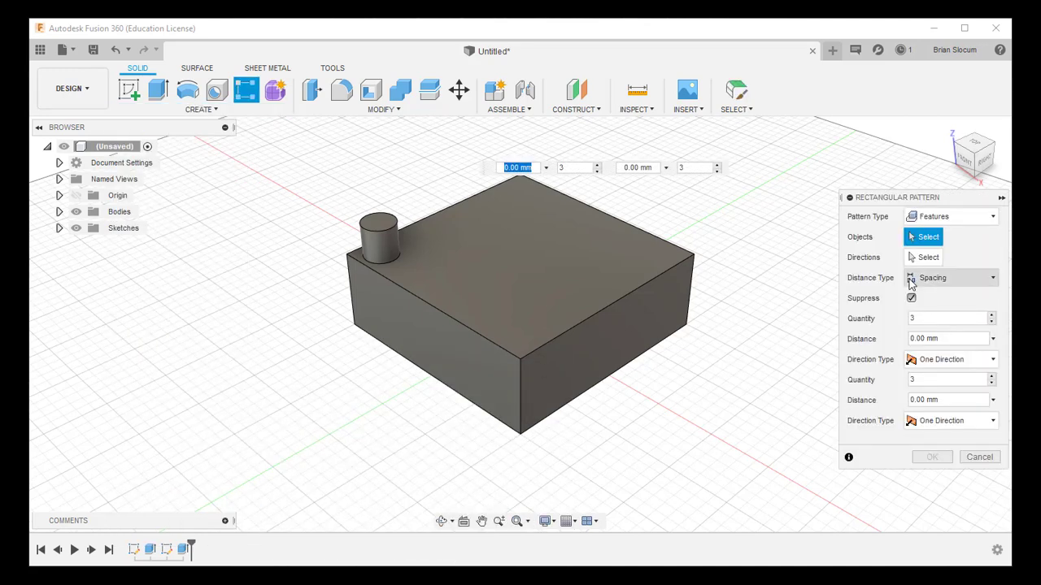
pyautogui.click(947, 218)
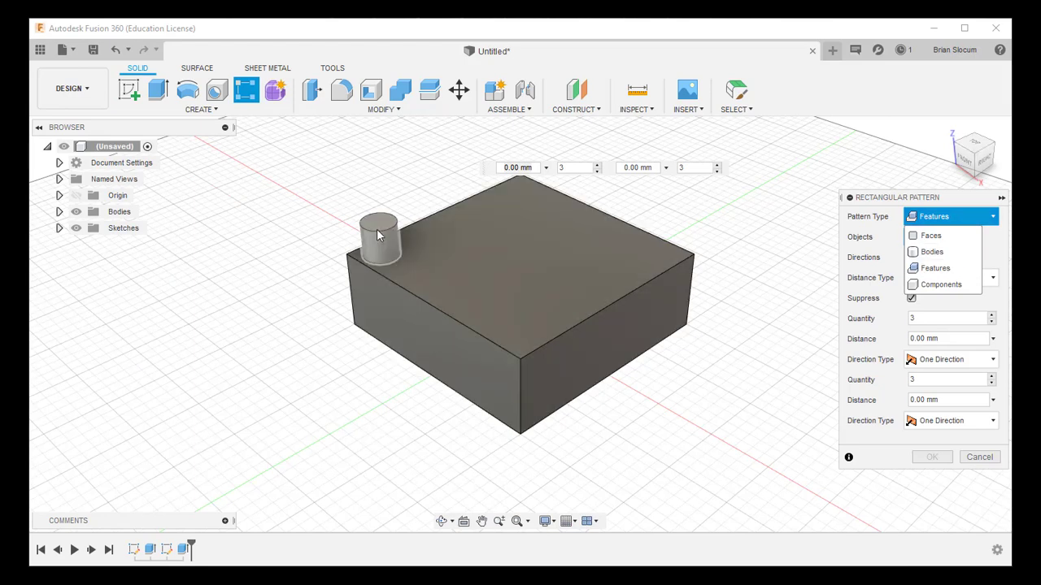
pyautogui.click(935, 271)
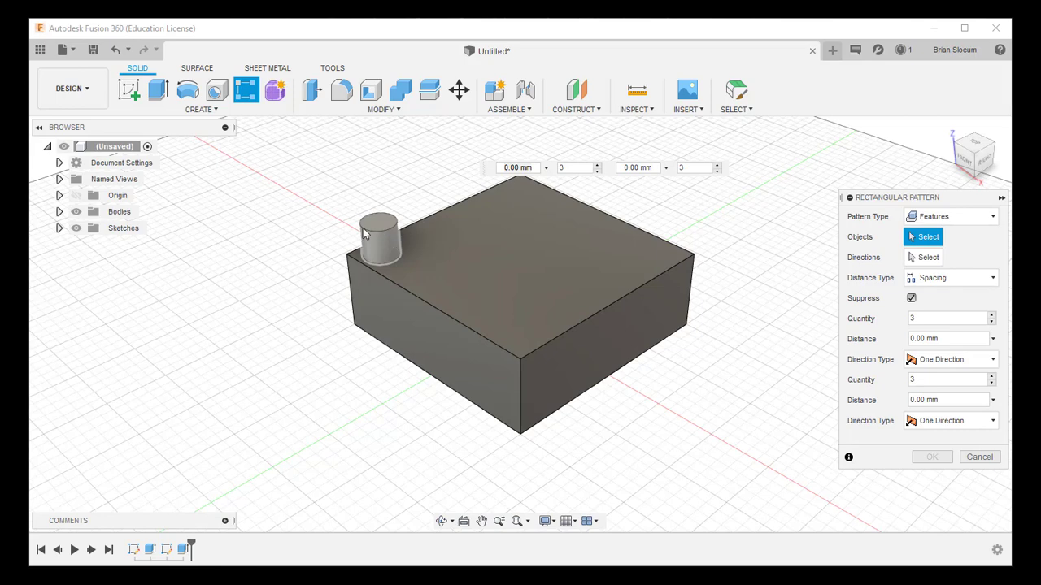
pyautogui.click(183, 550)
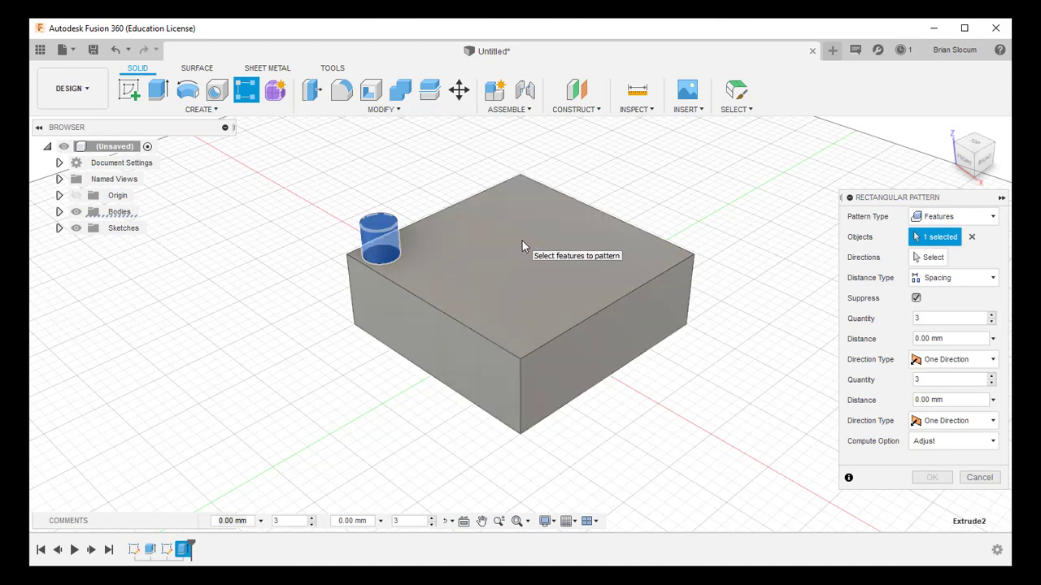
pyautogui.click(932, 258)
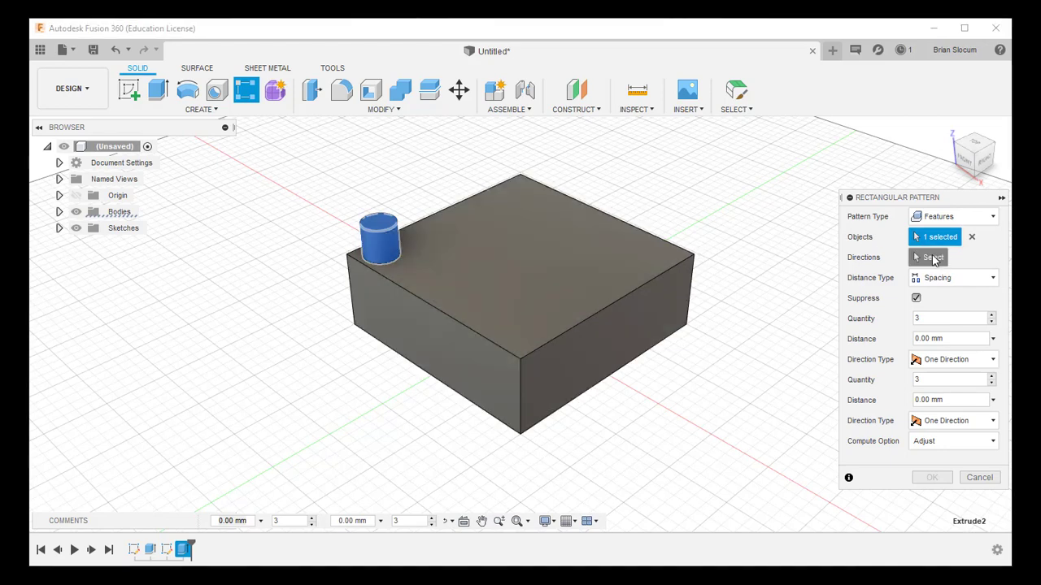
pyautogui.click(449, 322)
pyautogui.click(424, 217)
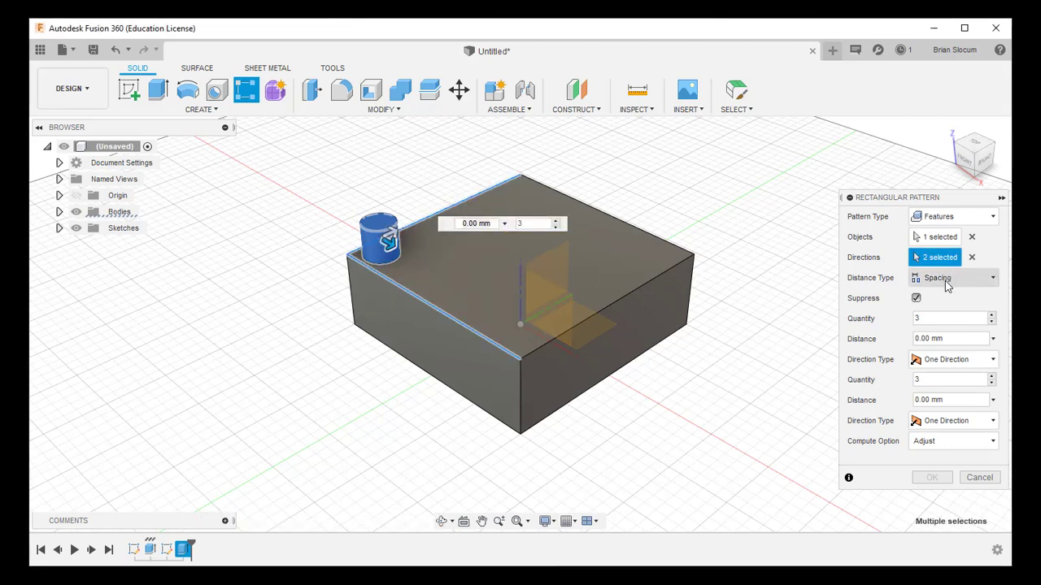
# Set the pattern's first direction to a quantity of 4 with 25 mm spacing in one direction
pyautogui.click(922, 317)
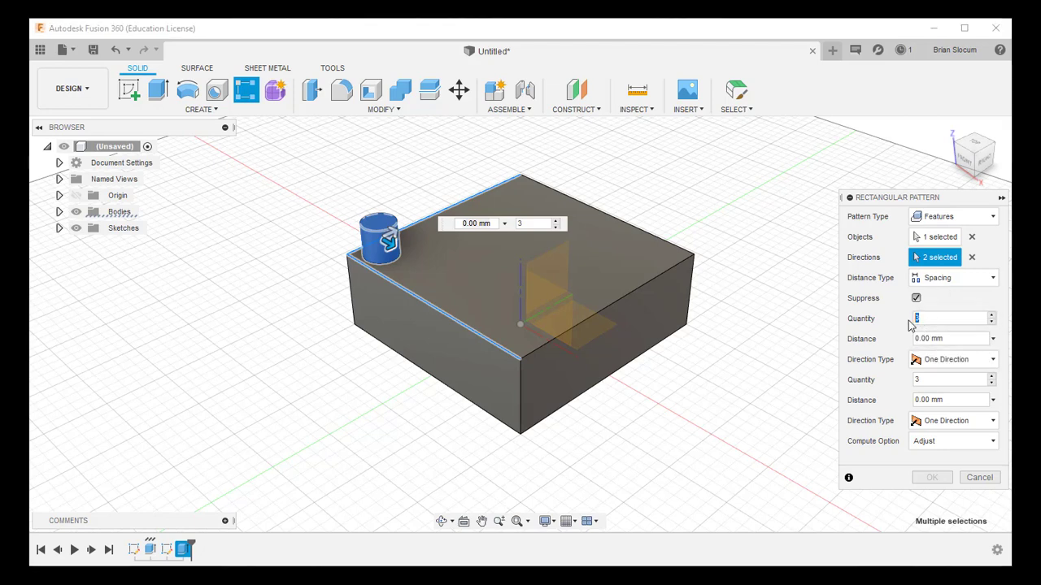
pyautogui.write('5')
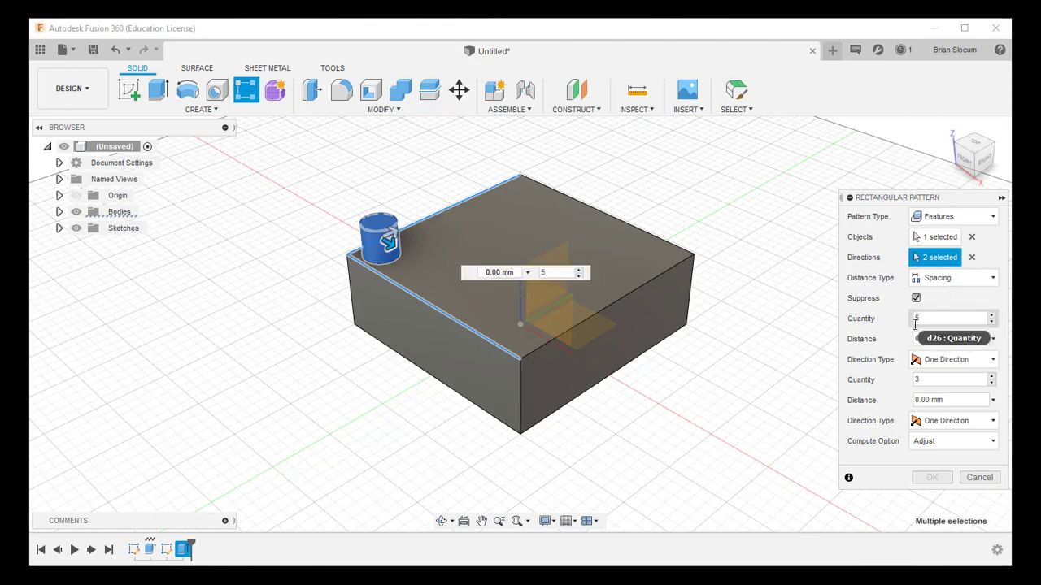
pyautogui.press('Tab')
pyautogui.write('10')
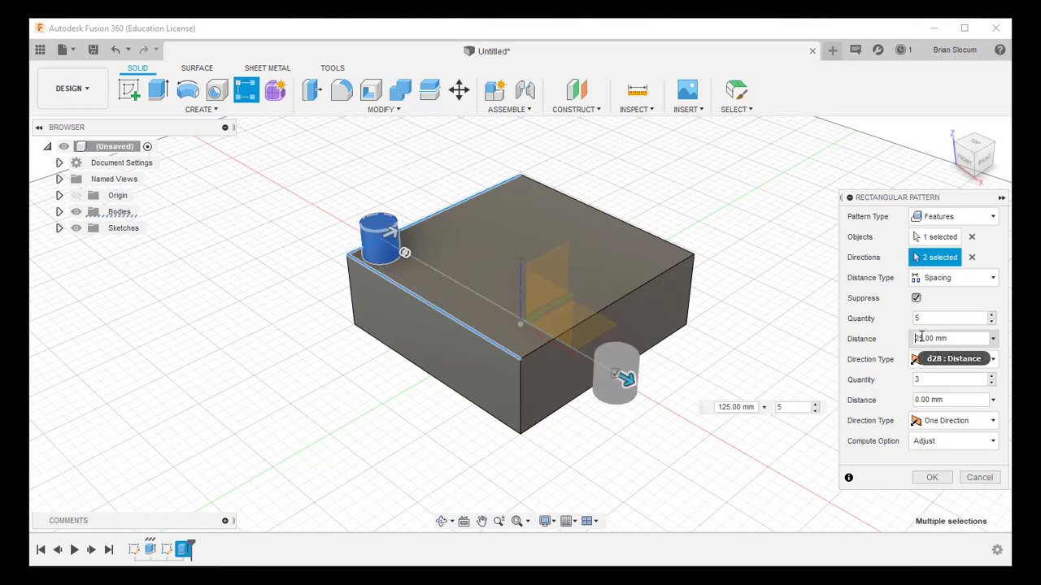
pyautogui.press('BackSpace')
pyautogui.click(920, 319)
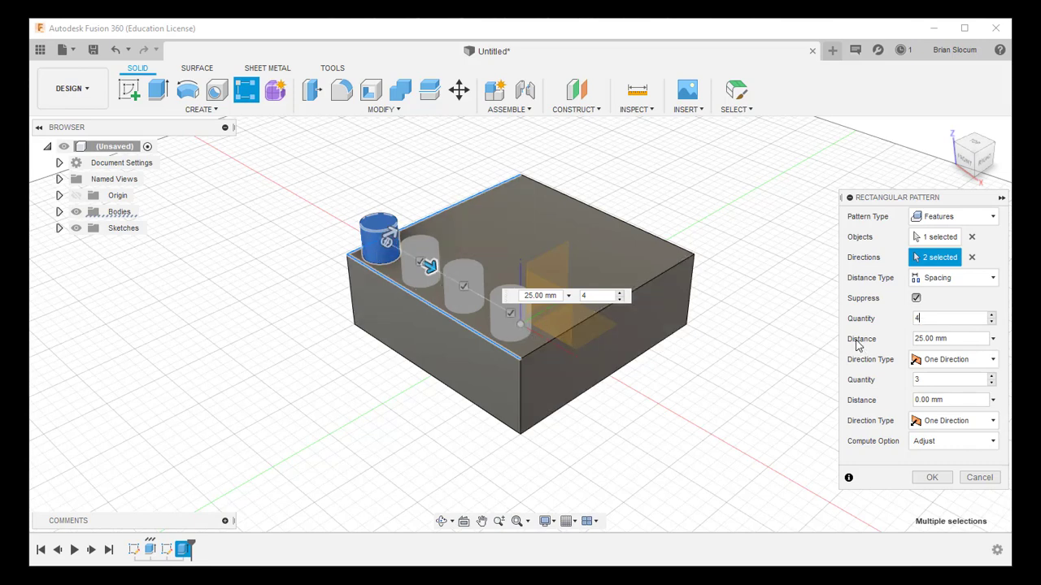
pyautogui.click(957, 360)
pyautogui.click(948, 378)
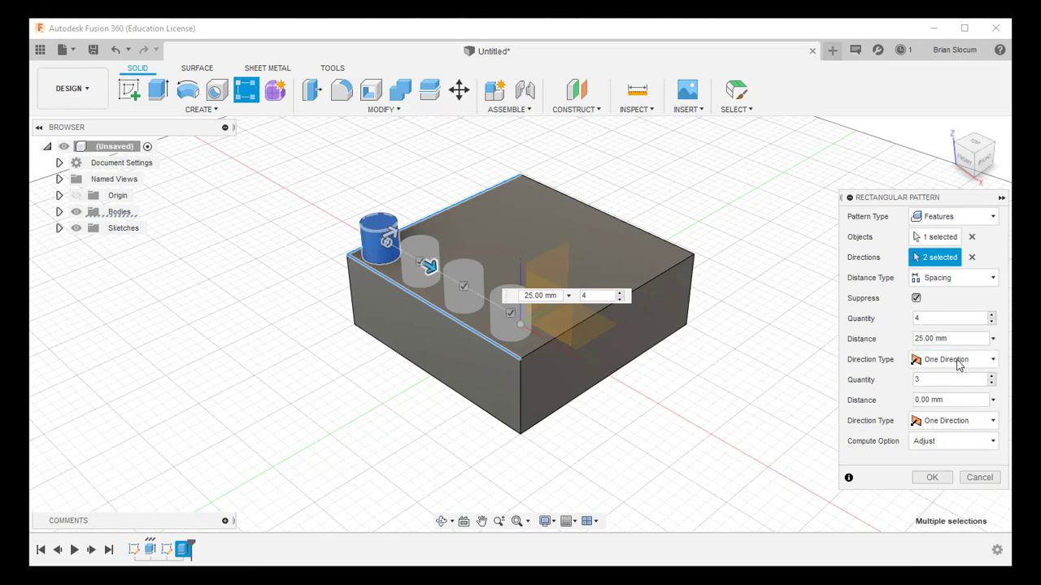
# Set the pattern's second direction to a quantity of 4 with 25 mm spacing
pyautogui.click(911, 379)
pyautogui.write('4')
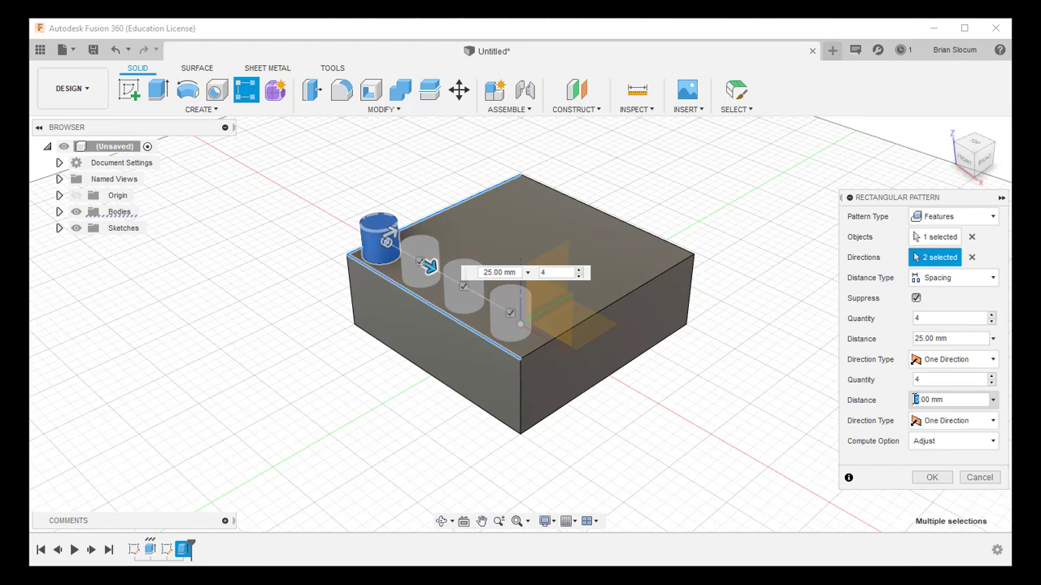
pyautogui.doubleClick(914, 399)
pyautogui.write('25')
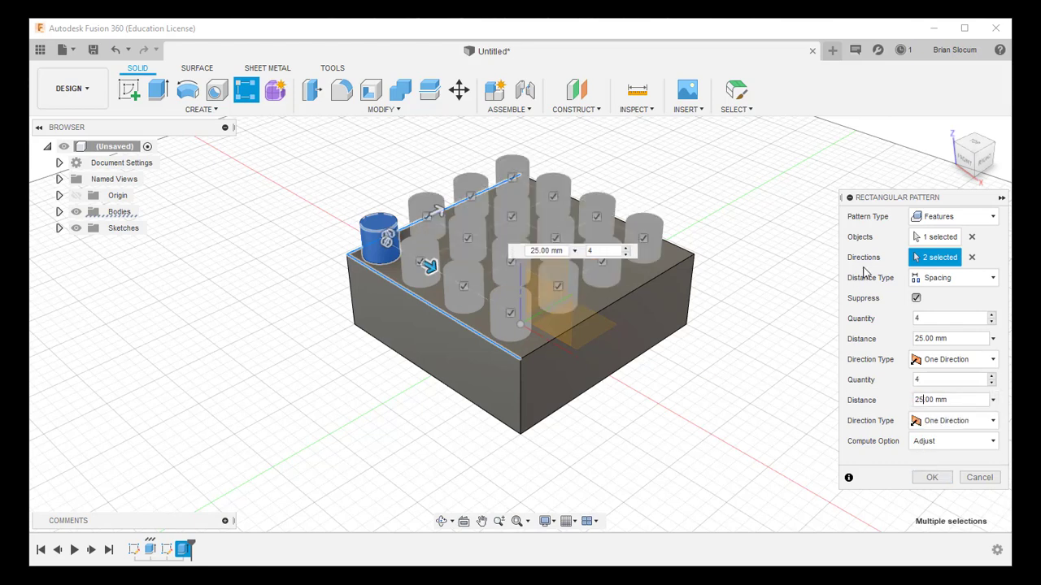
# Keep instance suppression enabled, exclude the two inner cylinders on the back-to-front corner diagonal, and create the pattern
pyautogui.click(916, 298)
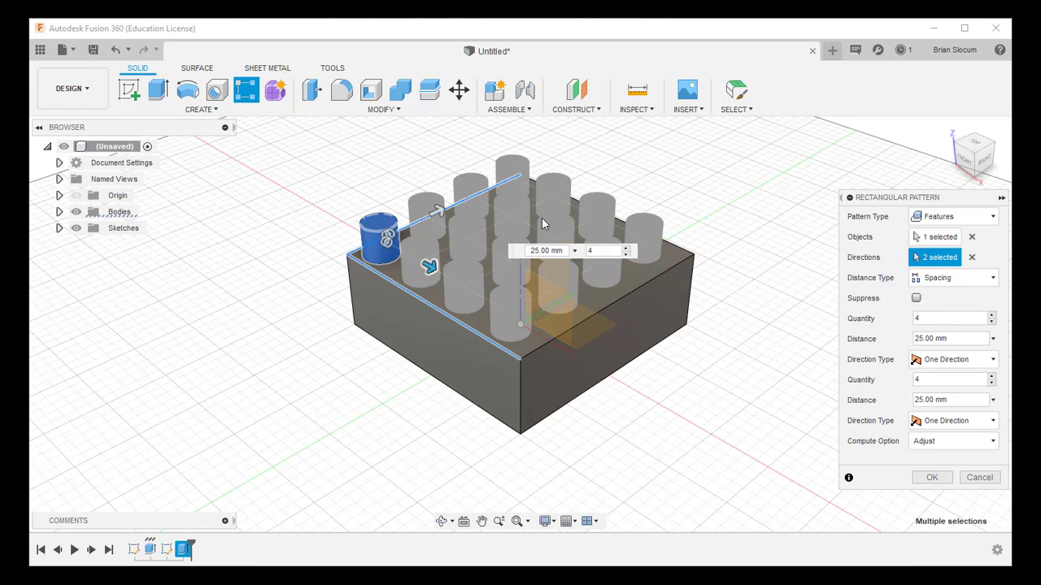
pyautogui.click(915, 298)
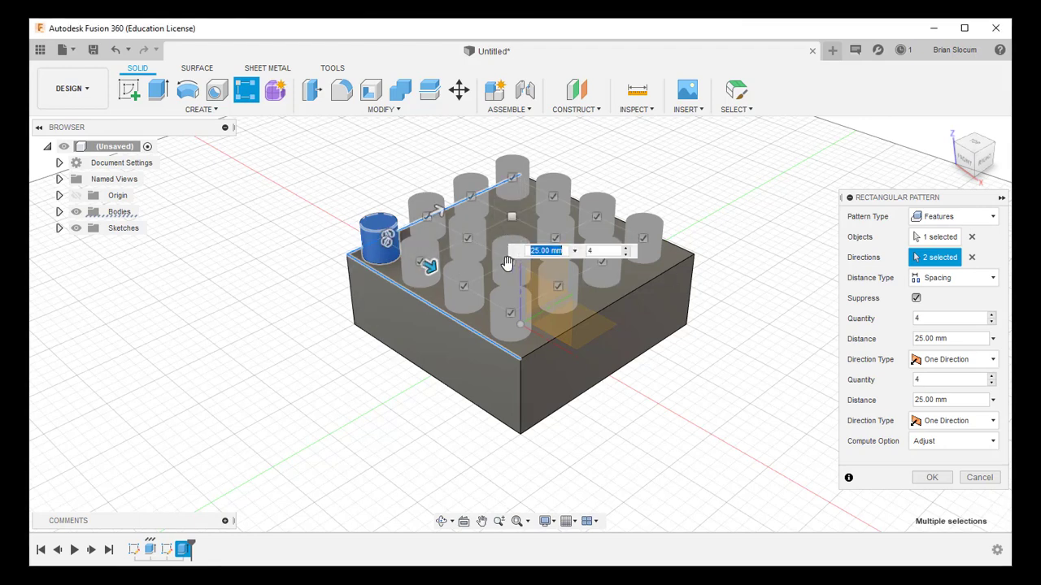
pyautogui.click(927, 478)
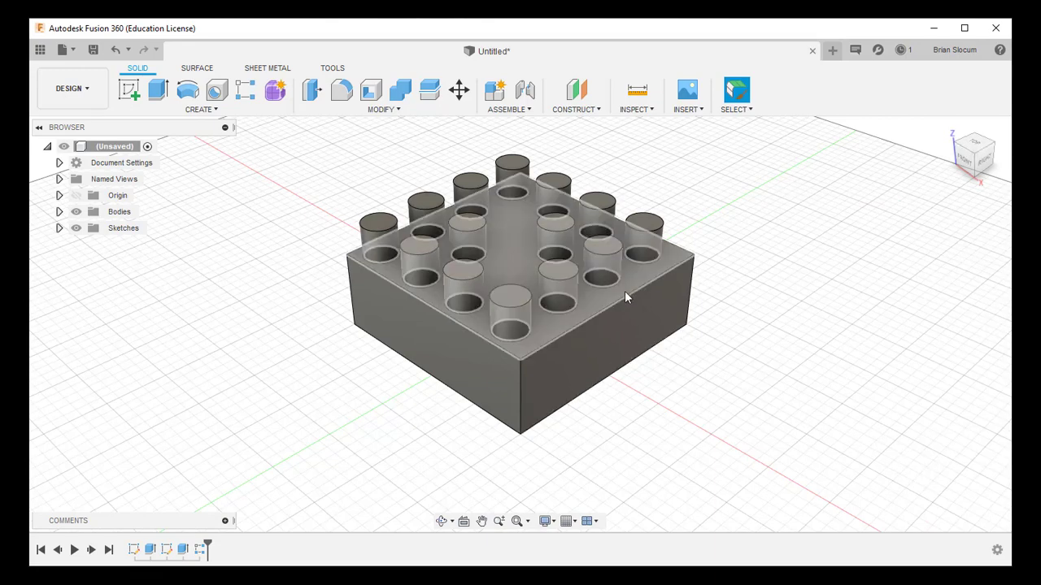
# Roll the design history back to just after the circle sketch and open that sketch for editing
pyautogui.moveTo(337, 414)
pyautogui.keyDown('shift'); pyautogui.mouseDown(button='middle')
pyautogui.moveTo(337, 448)
pyautogui.moveTo(346, 387)
pyautogui.moveTo(343, 439)
pyautogui.moveTo(246, 432)
pyautogui.moveTo(347, 409)
pyautogui.mouseUp(button='middle'); pyautogui.keyUp('shift')
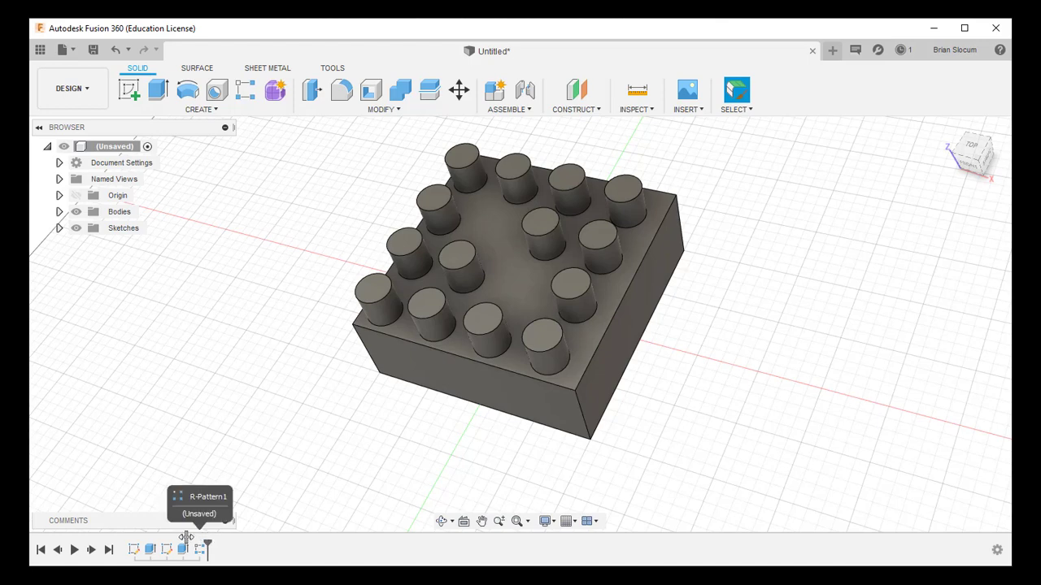
pyautogui.moveTo(187, 537); pyautogui.dragTo(174, 545)
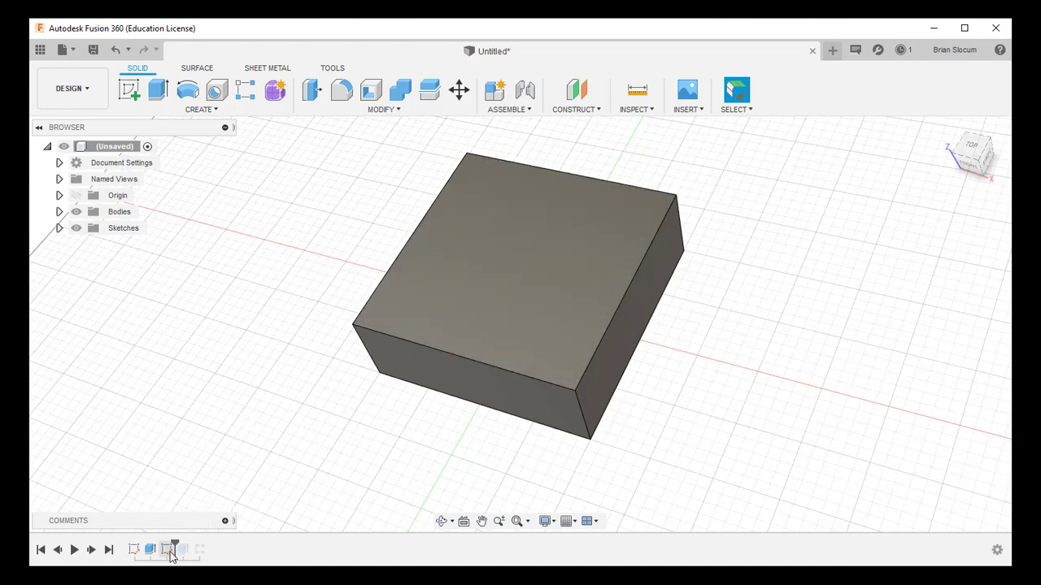
pyautogui.rightClick(168, 550)
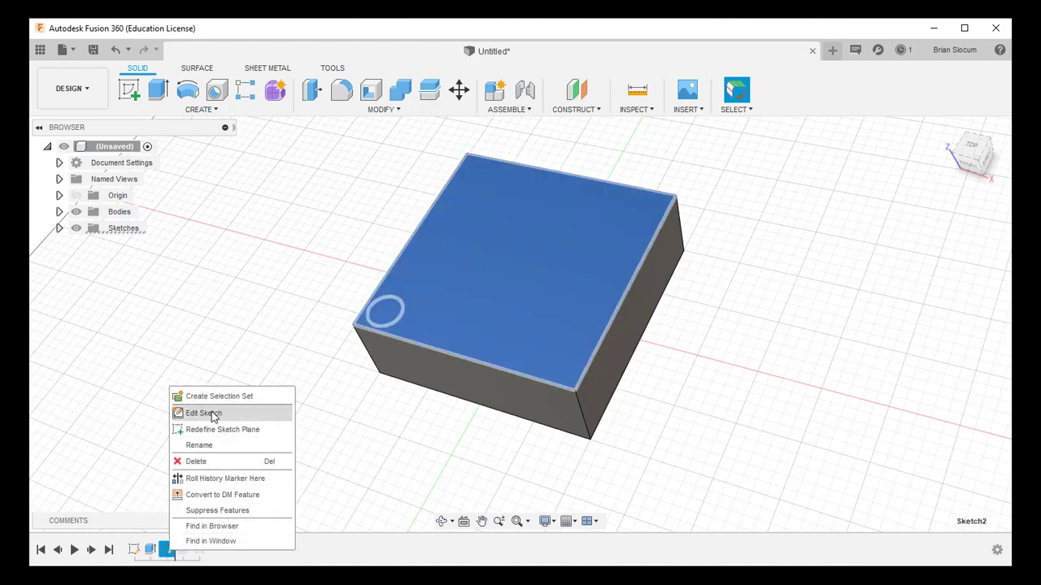
pyautogui.click(203, 413)
# Delete the two 10 mm dimensions that position the circle from the block's edges
pyautogui.click(382, 404)
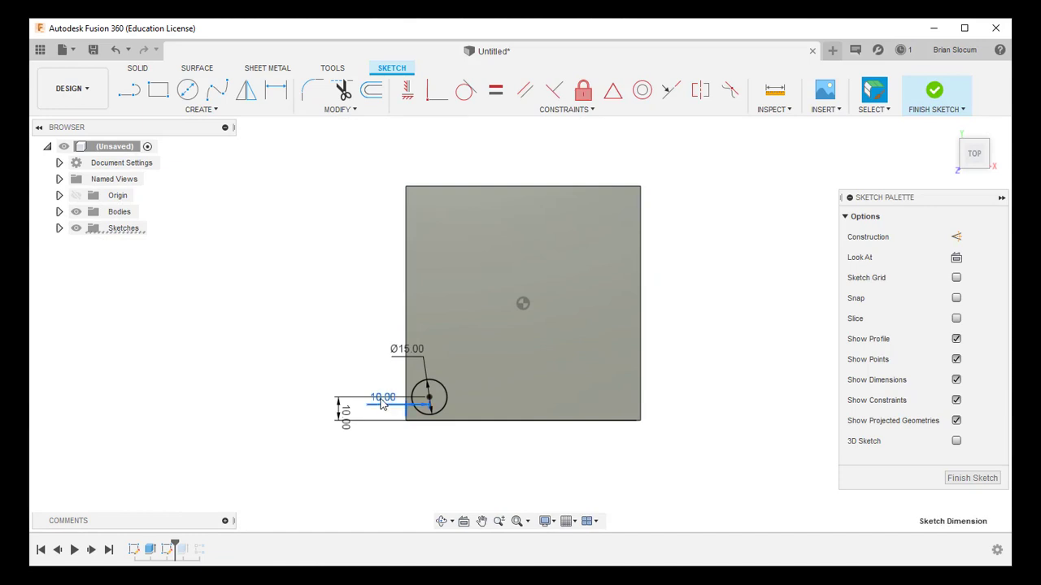
pyautogui.press('Delete')
pyautogui.click(353, 419)
pyautogui.press('Delete')
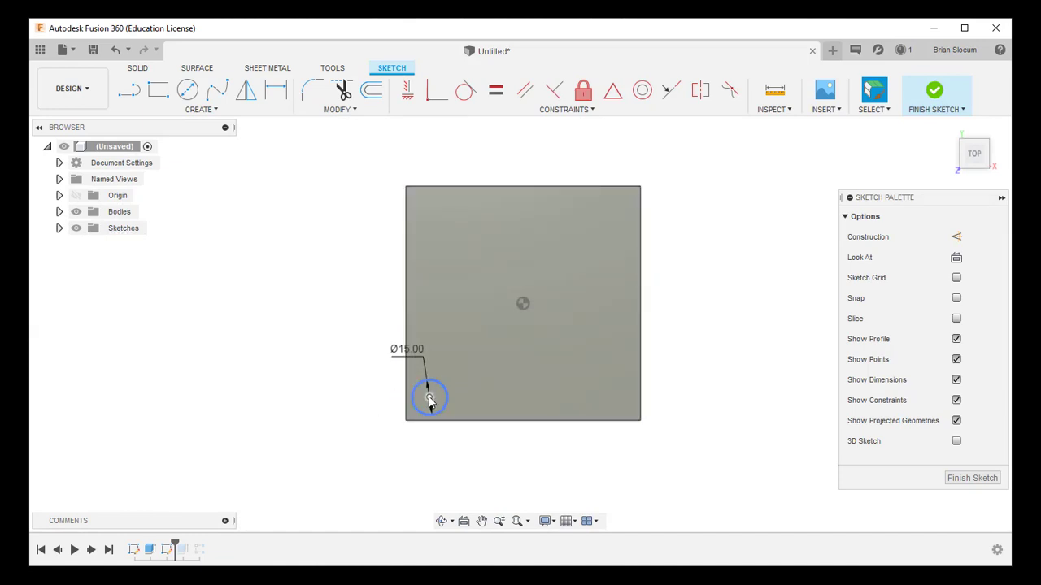
# Constrain the circle's center to be horizontally aligned with the origin at the middle of the block
pyautogui.click(429, 397)
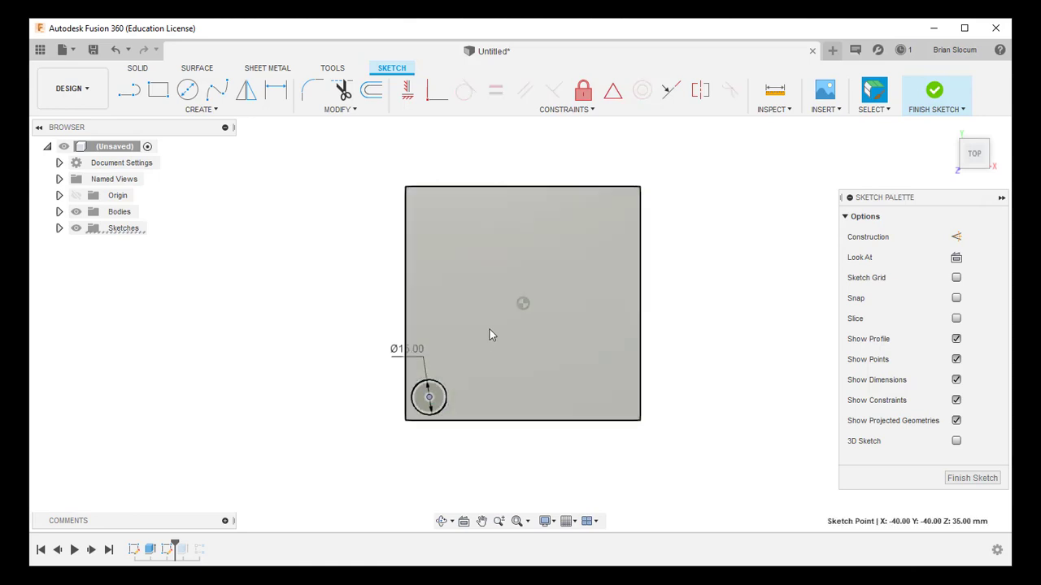
pyautogui.keyDown('ctrl'); pyautogui.click(524, 304); pyautogui.keyUp('ctrl')
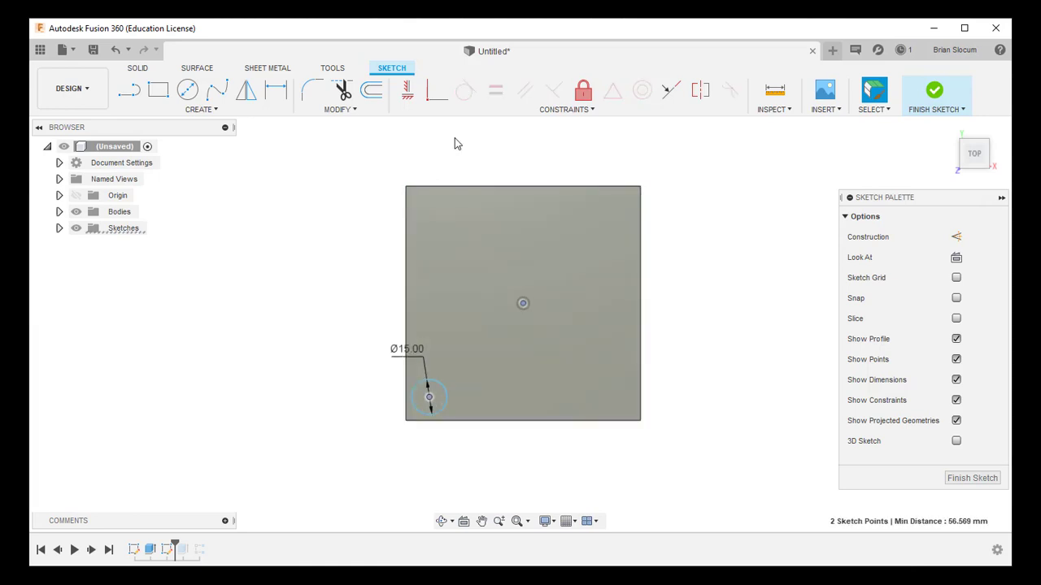
pyautogui.click(412, 95)
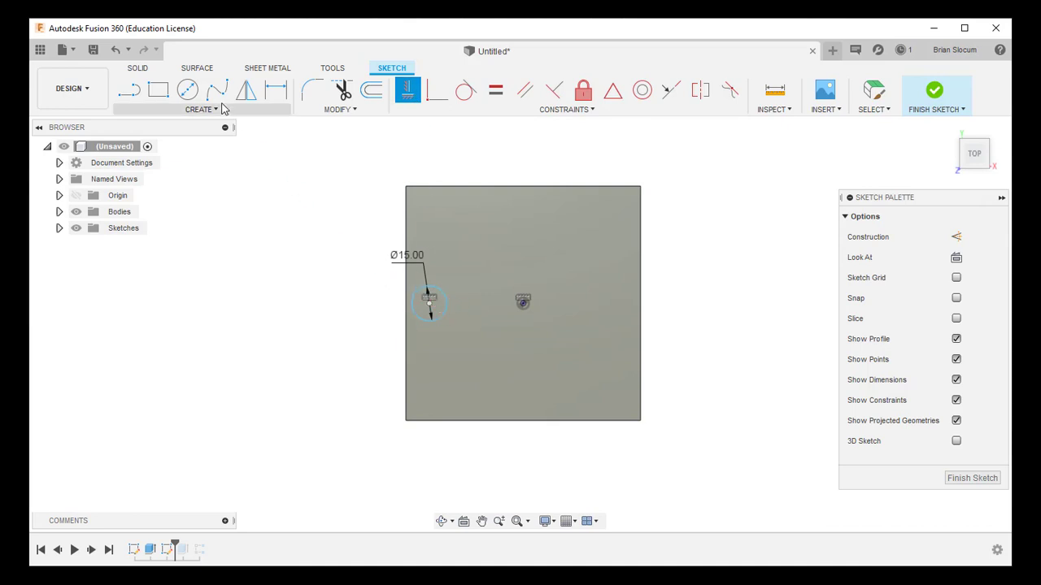
# Dimension the circle's center 15 mm from the left edge of the top face and finish the sketch
pyautogui.click(275, 89)
pyautogui.click(409, 313)
pyautogui.click(424, 302)
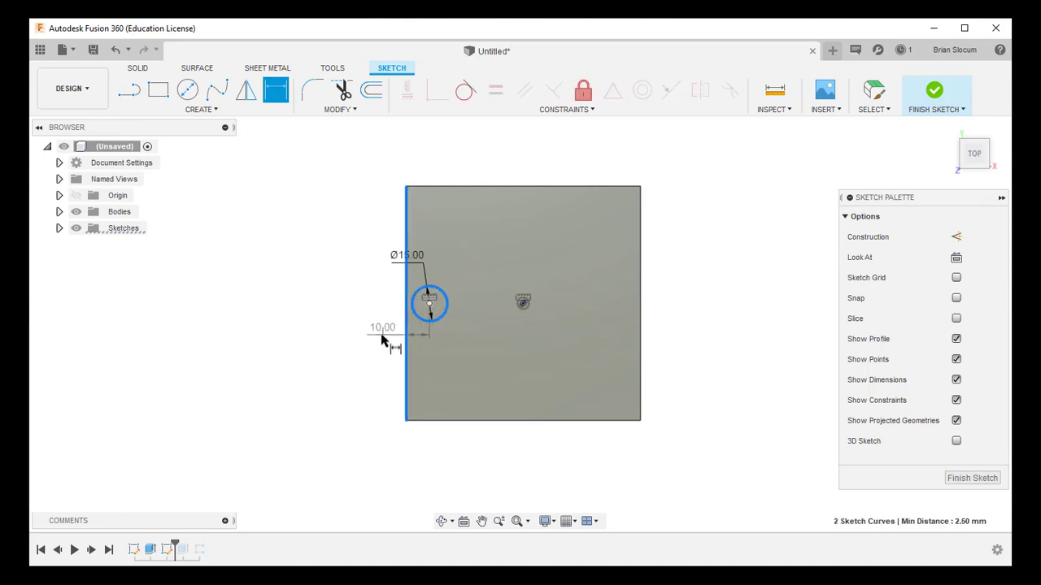
pyautogui.click(380, 468)
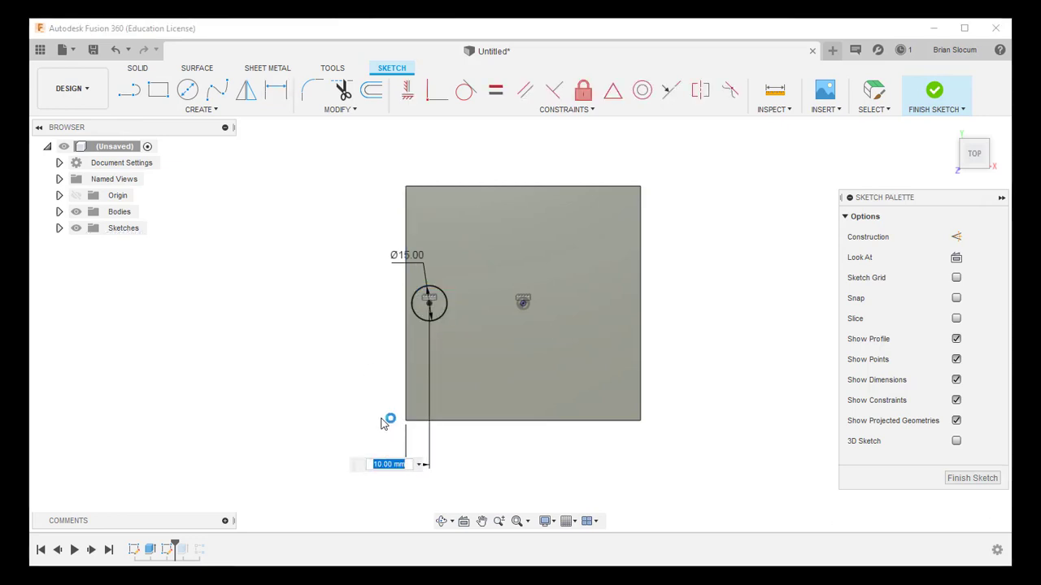
pyautogui.write('15')
pyautogui.press('Return')
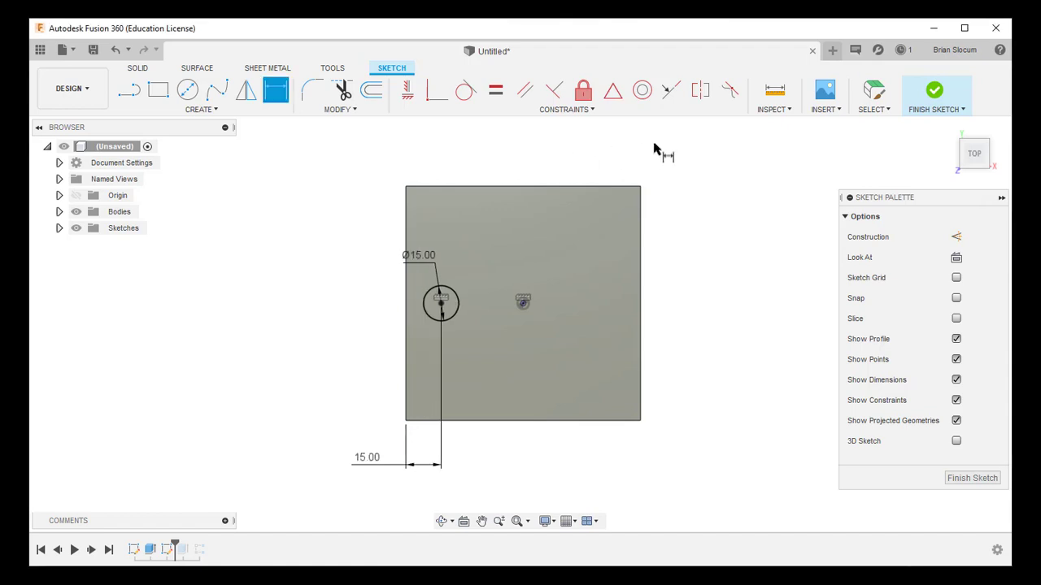
pyautogui.click(935, 92)
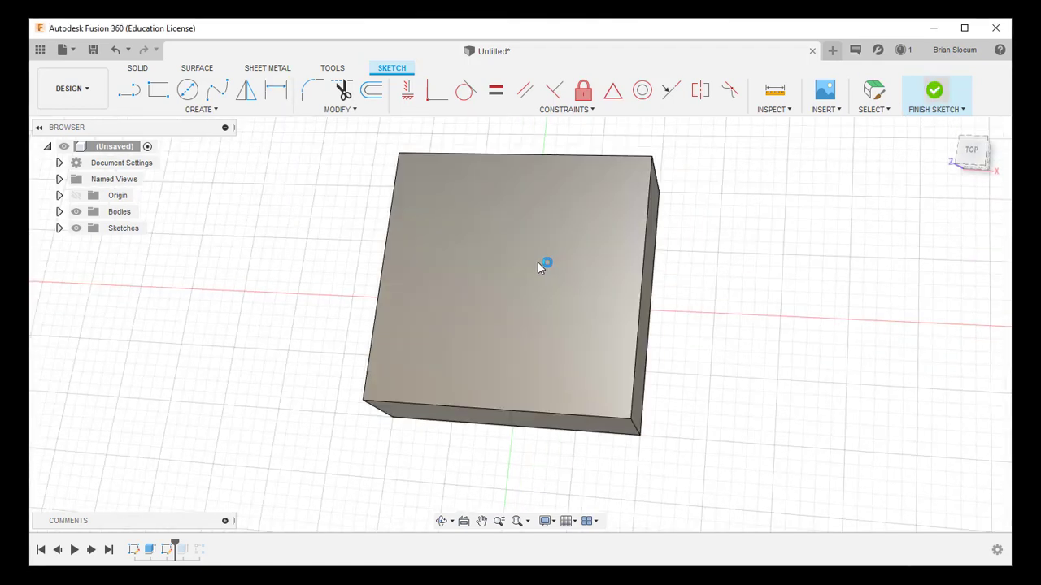
# Make the circle sketch on the block's top face visible
pyautogui.click(165, 550)
pyautogui.rightClick(165, 552)
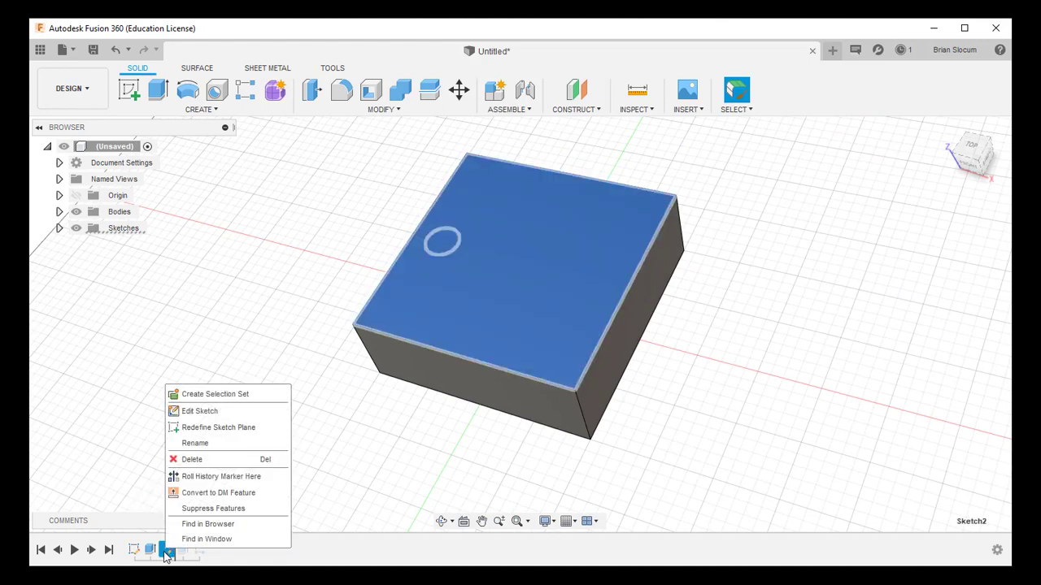
pyautogui.press('Escape')
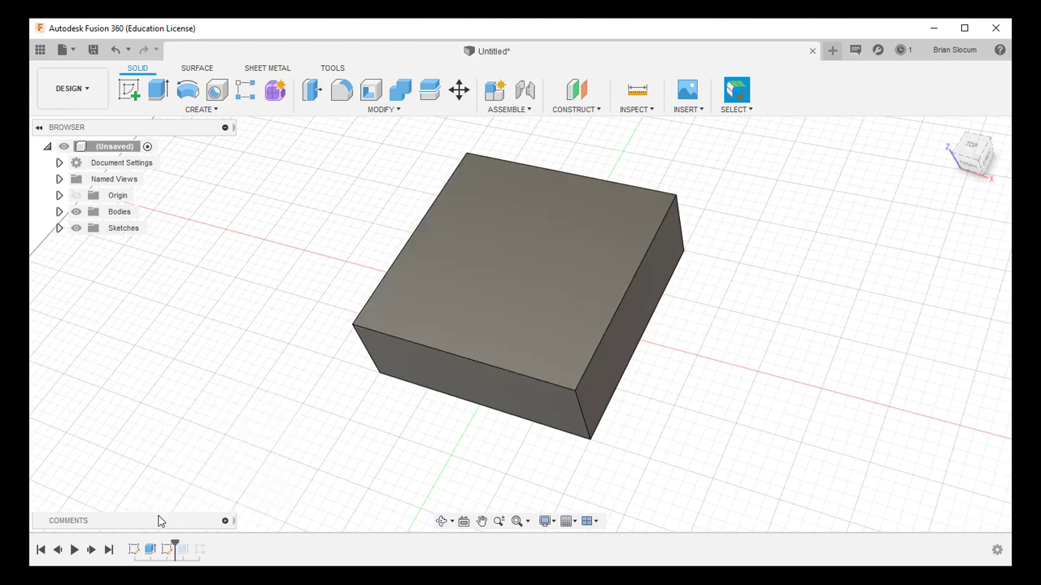
pyautogui.click(58, 227)
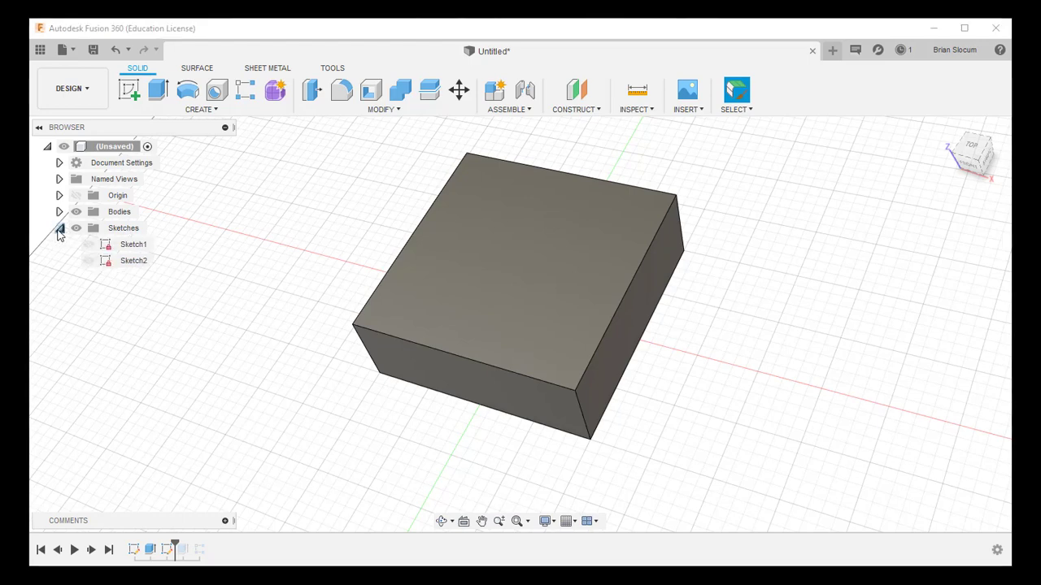
pyautogui.click(88, 260)
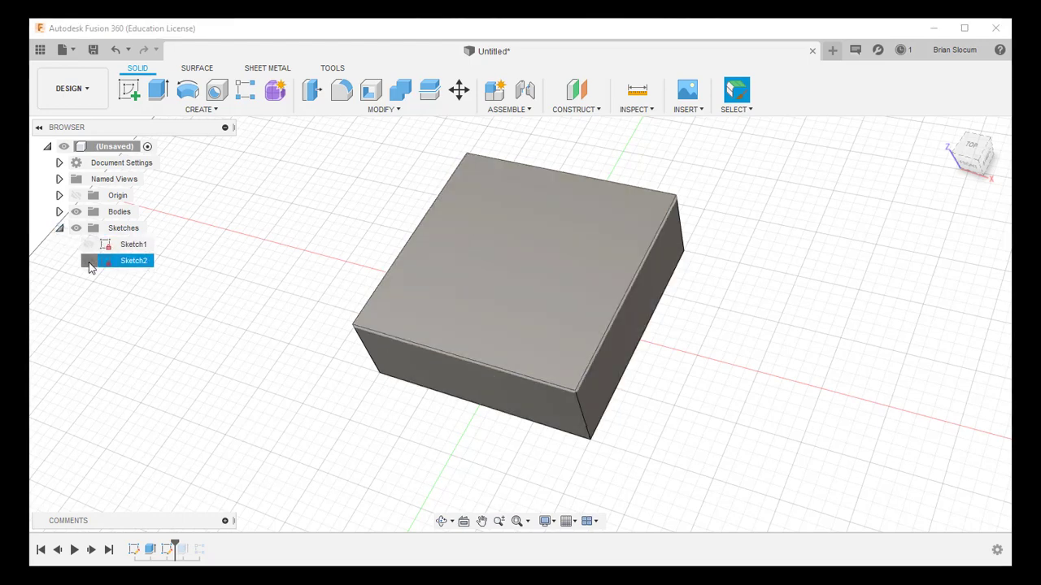
# Extrude the circle 15 mm upward from the block's top face, joined to the block
pyautogui.click(158, 90)
pyautogui.click(452, 241)
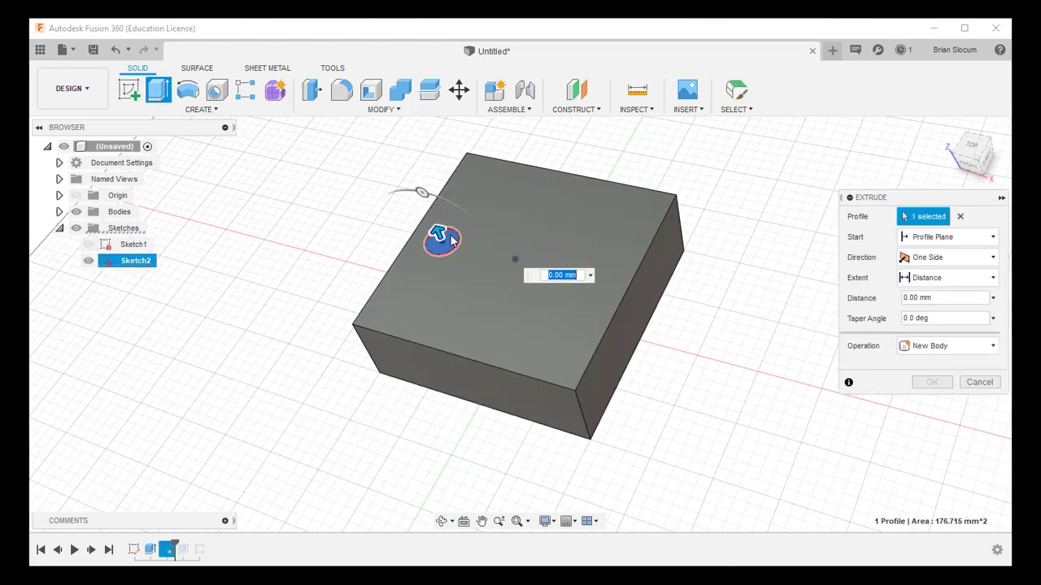
pyautogui.moveTo(437, 234); pyautogui.dragTo(424, 205)
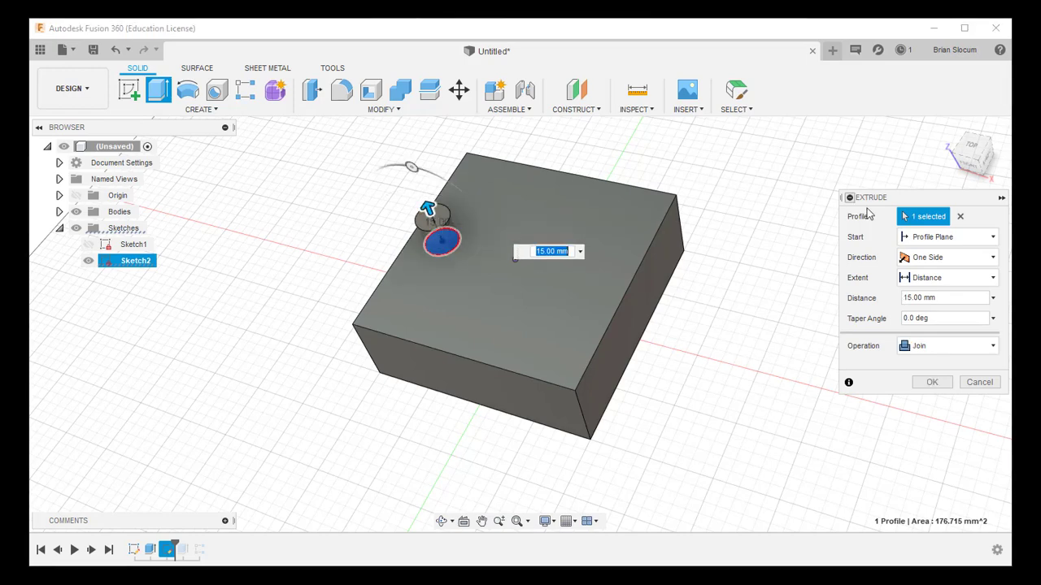
pyautogui.click(935, 384)
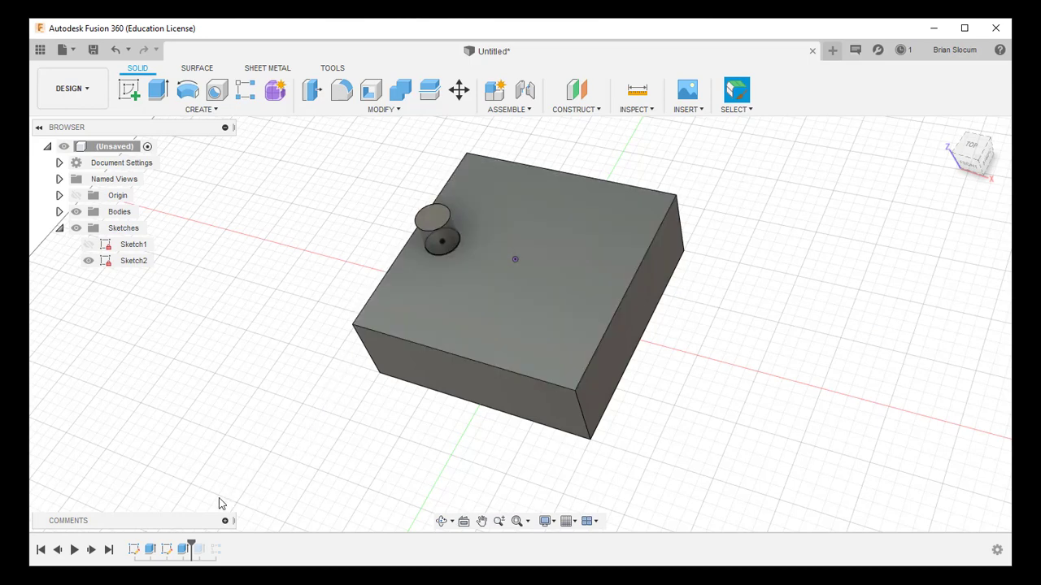
# Delete the old cylinder extrusion and its rectangular pattern from the design history
pyautogui.rightClick(198, 550)
pyautogui.click(226, 493)
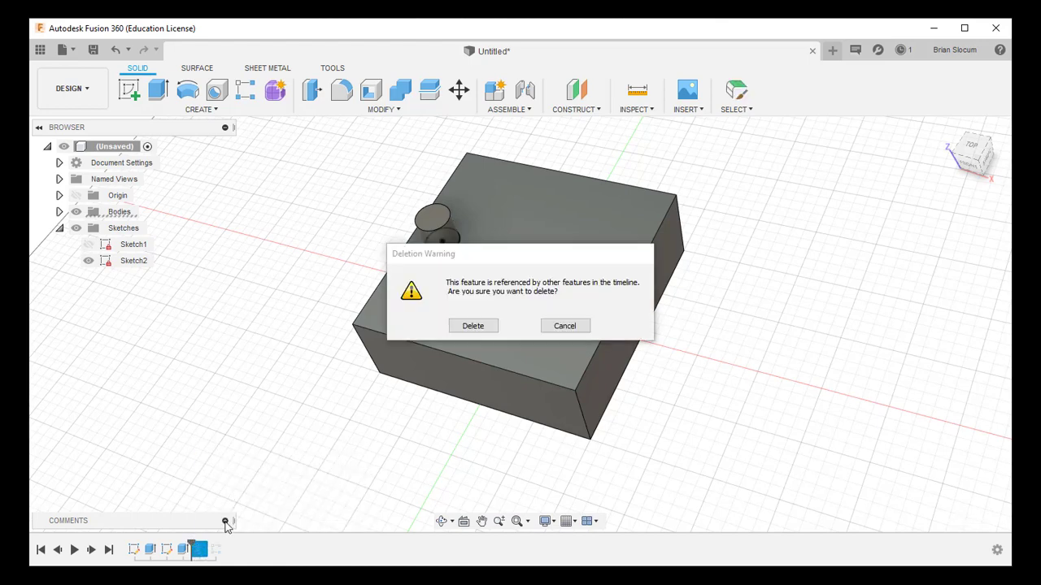
pyautogui.click(492, 327)
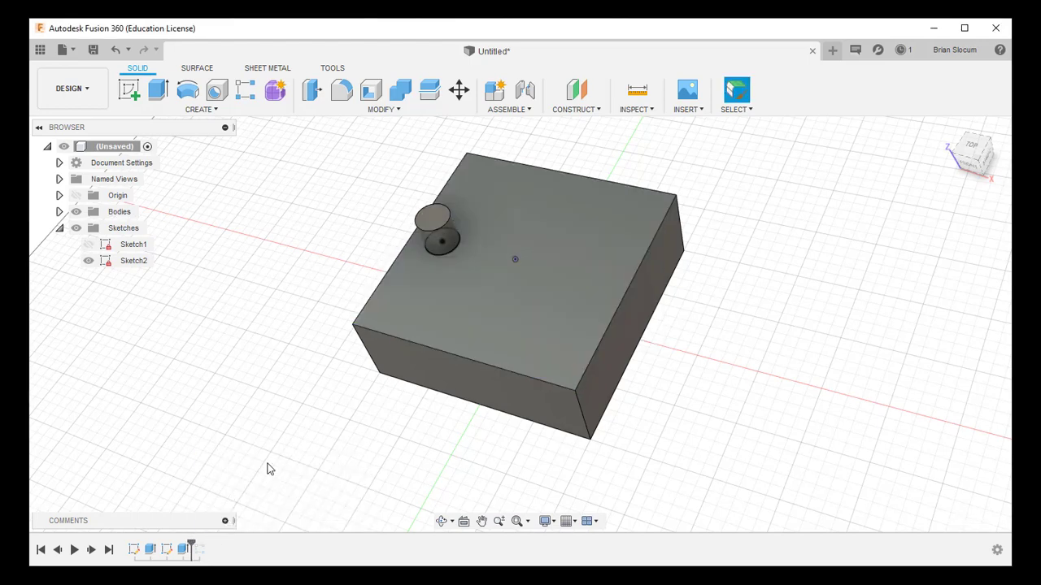
pyautogui.rightClick(198, 551)
pyautogui.click(221, 492)
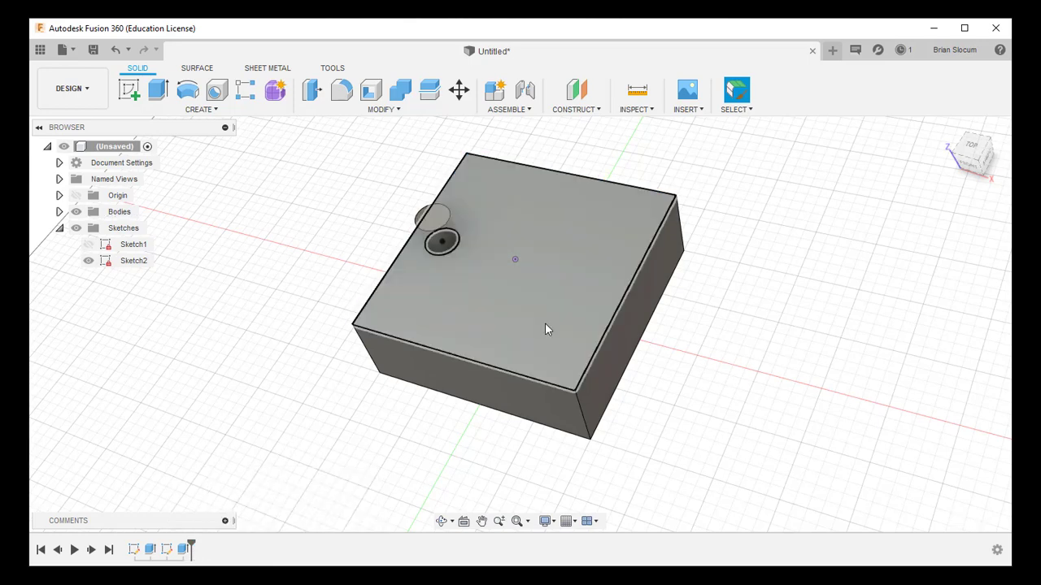
# Set up a circular feature pattern of the new cylinder extrusion around the origin's Z axis
pyautogui.click(204, 111)
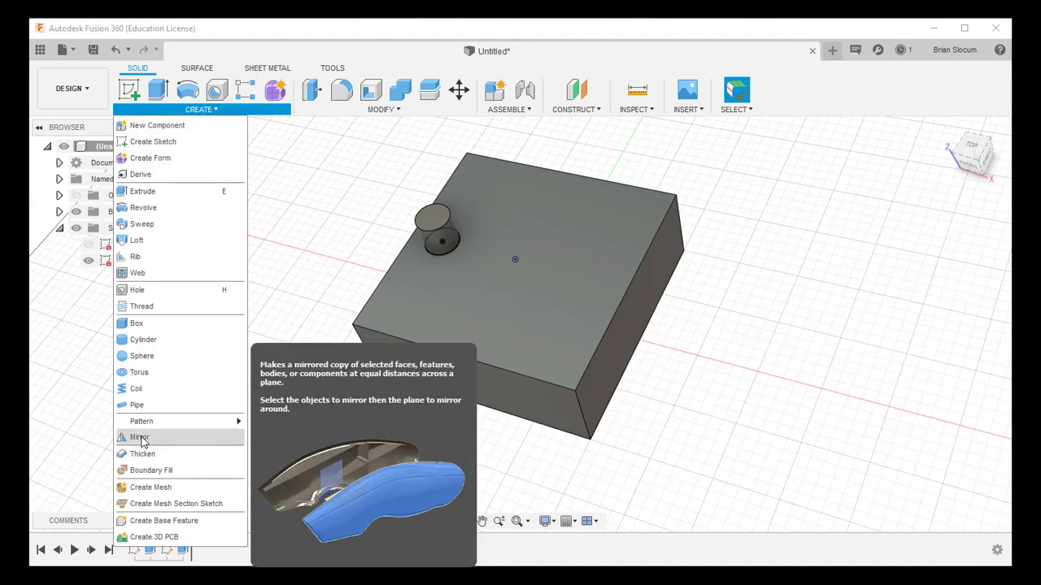
pyautogui.moveTo(142, 422)
pyautogui.click(281, 438)
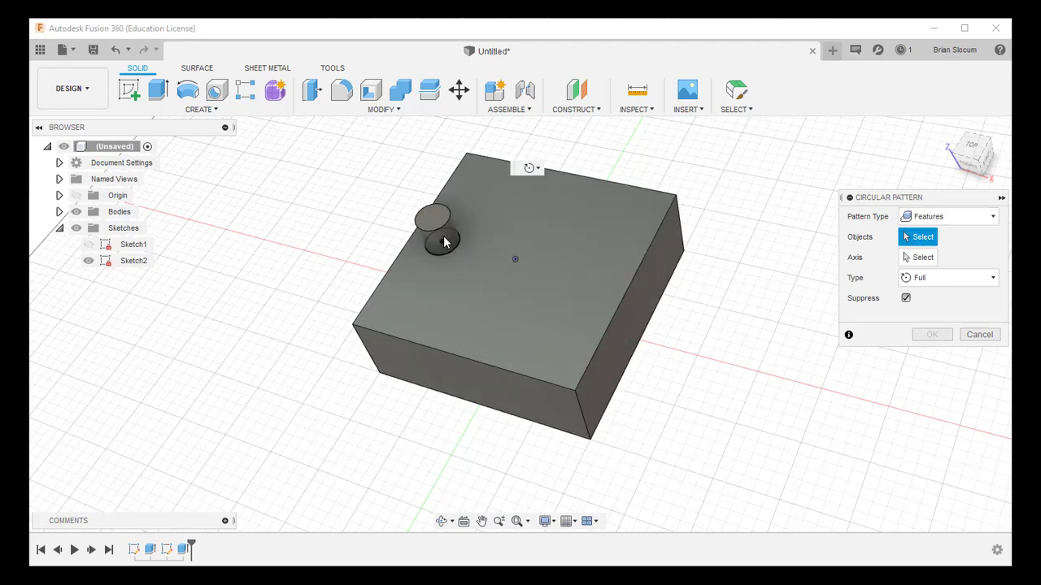
pyautogui.click(186, 549)
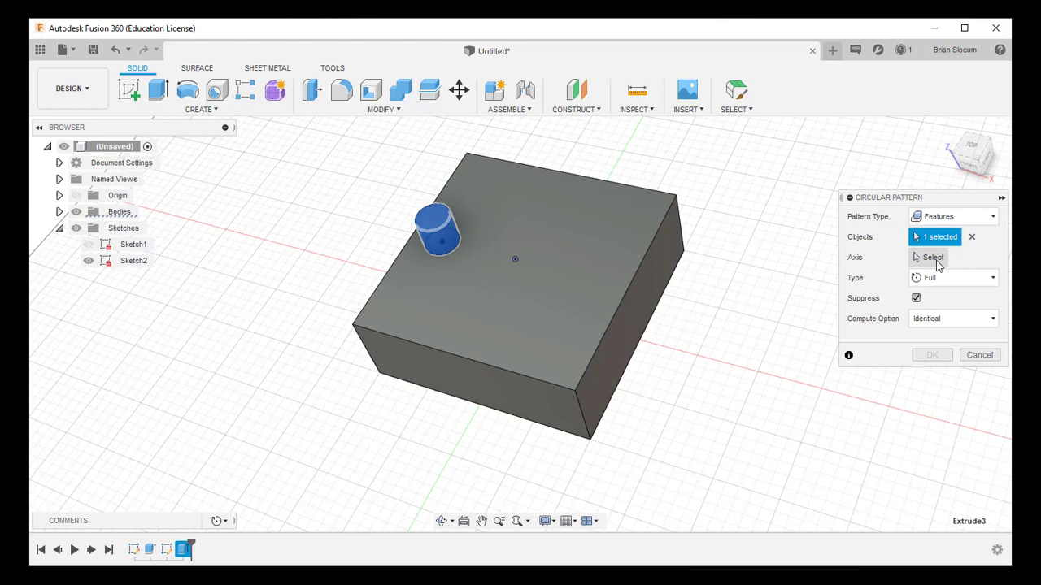
pyautogui.click(935, 258)
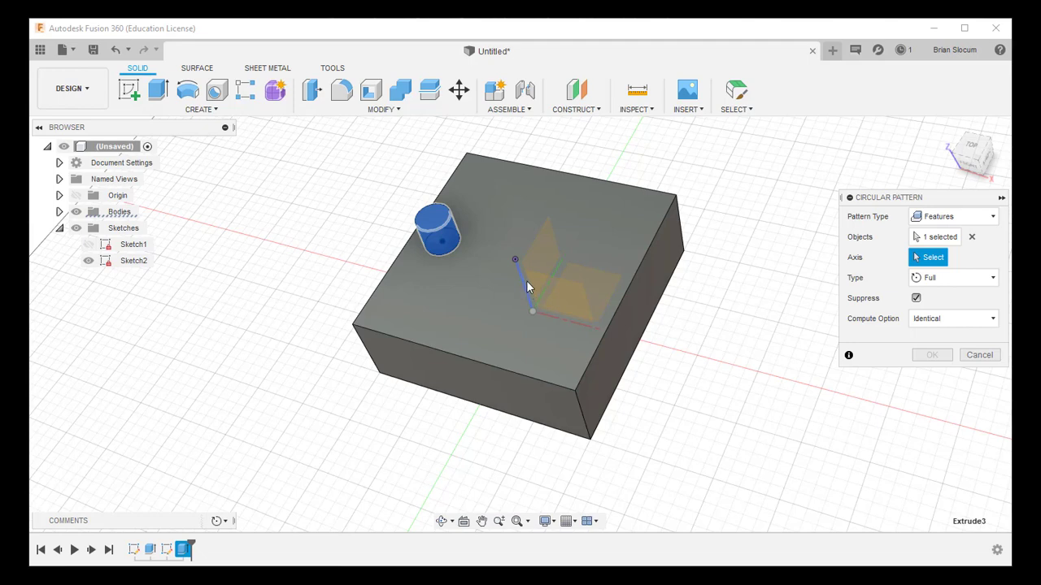
pyautogui.click(59, 196)
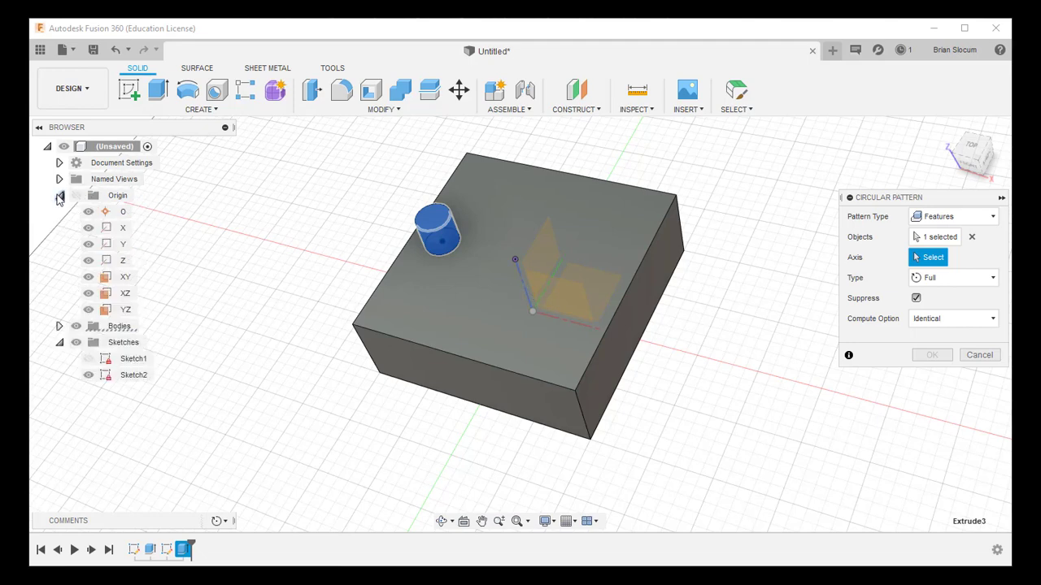
pyautogui.click(120, 261)
pyautogui.click(518, 268)
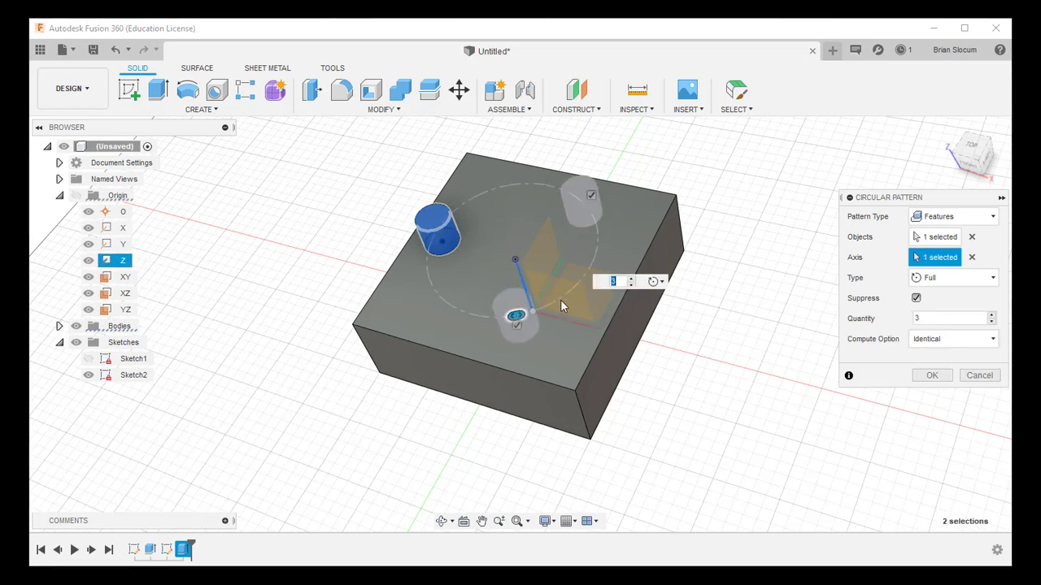
# Set the circular pattern's quantity to 8 over the full circle and create it
pyautogui.click(990, 315)
pyautogui.click(990, 316)
pyautogui.click(990, 316)
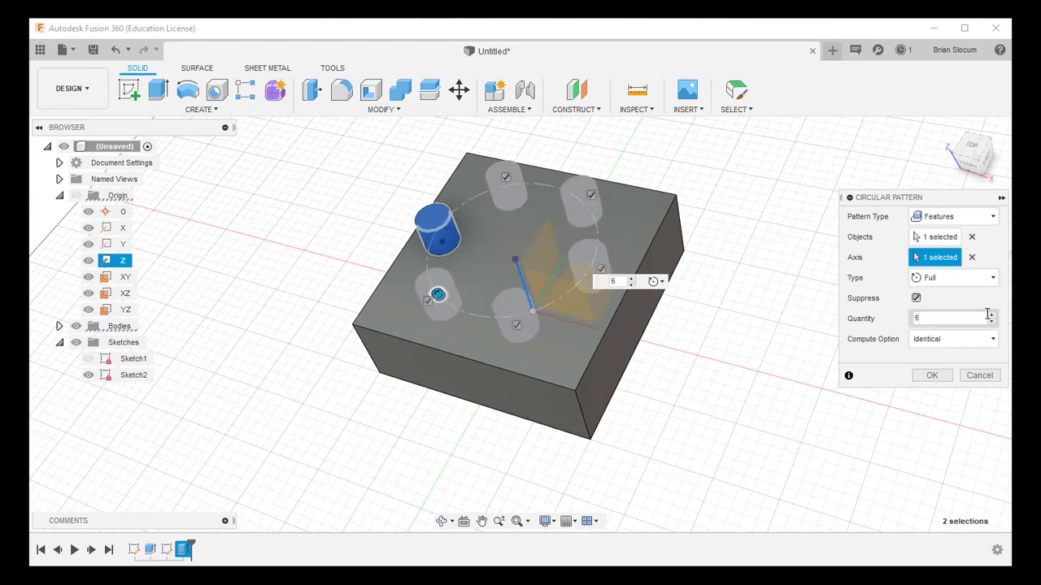
pyautogui.click(988, 314)
pyautogui.click(990, 315)
pyautogui.click(991, 315)
pyautogui.click(991, 316)
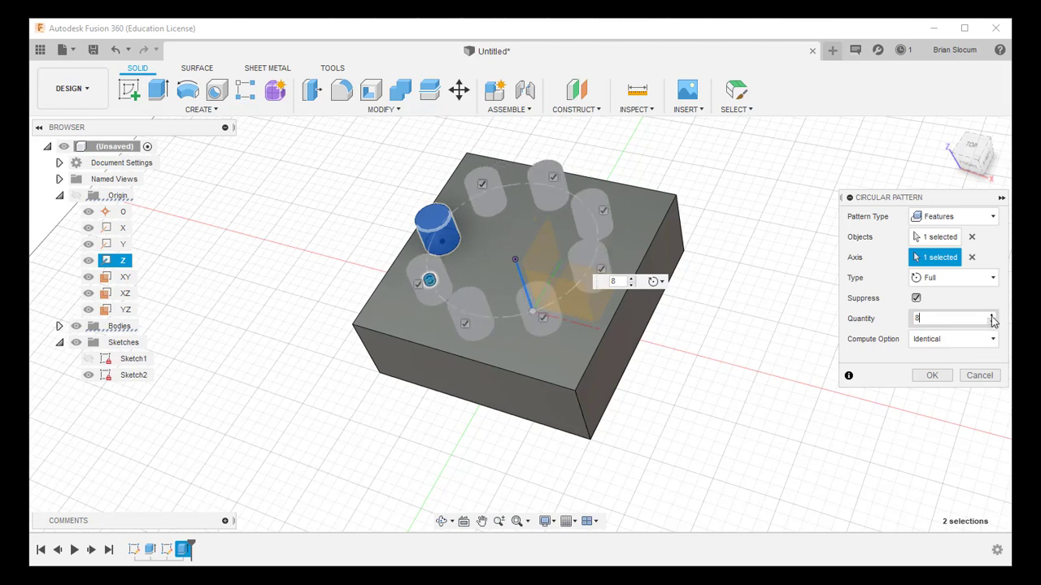
pyautogui.click(934, 377)
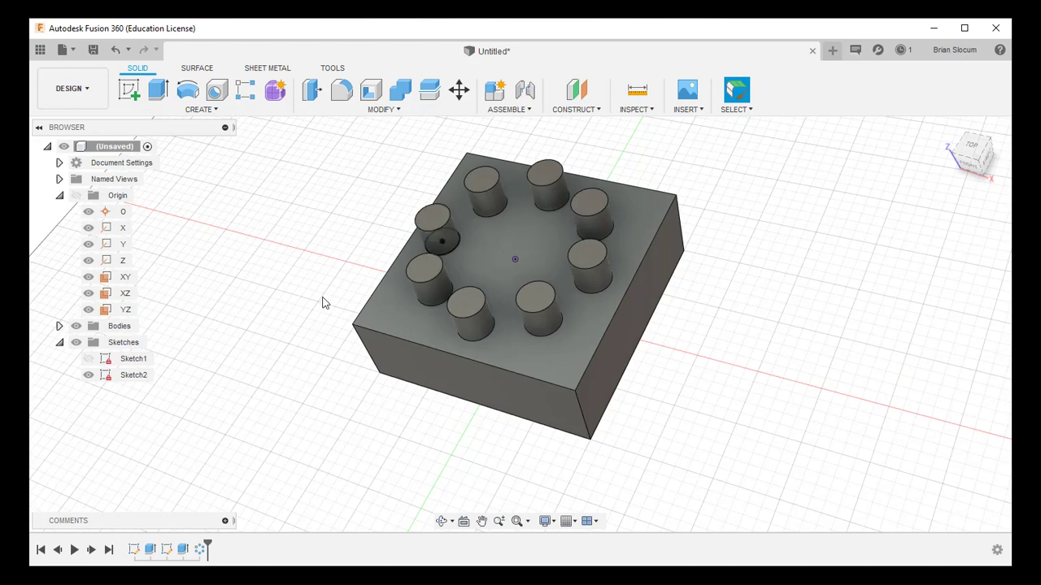
# Hide the circle sketch and view the ring of cylinders from another side
pyautogui.moveTo(322, 302)
pyautogui.keyDown('shift'); pyautogui.mouseDown(button='middle')
pyautogui.moveTo(349, 279)
pyautogui.moveTo(314, 298)
pyautogui.mouseUp(button='middle'); pyautogui.keyUp('shift')
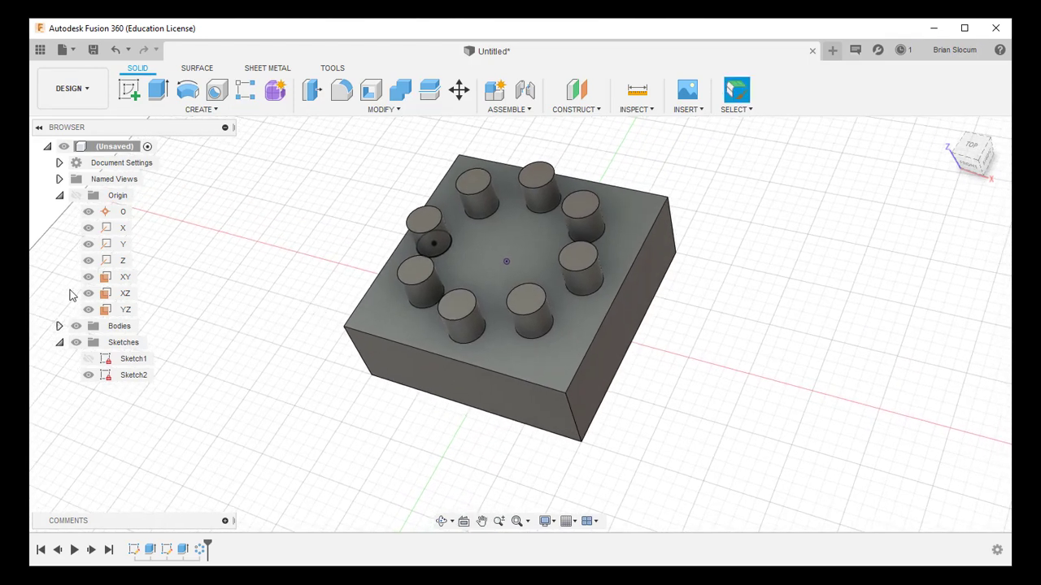
pyautogui.click(89, 373)
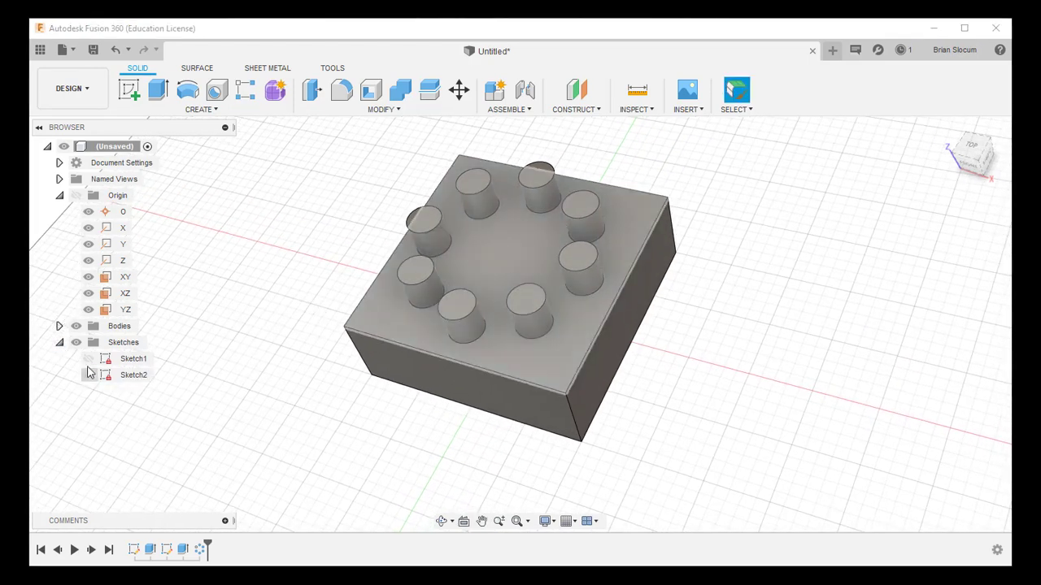
pyautogui.click(89, 374)
pyautogui.keyDown('shift'); pyautogui.moveTo(244, 341); pyautogui.dragTo(413, 218, button='middle'); pyautogui.keyUp('shift')
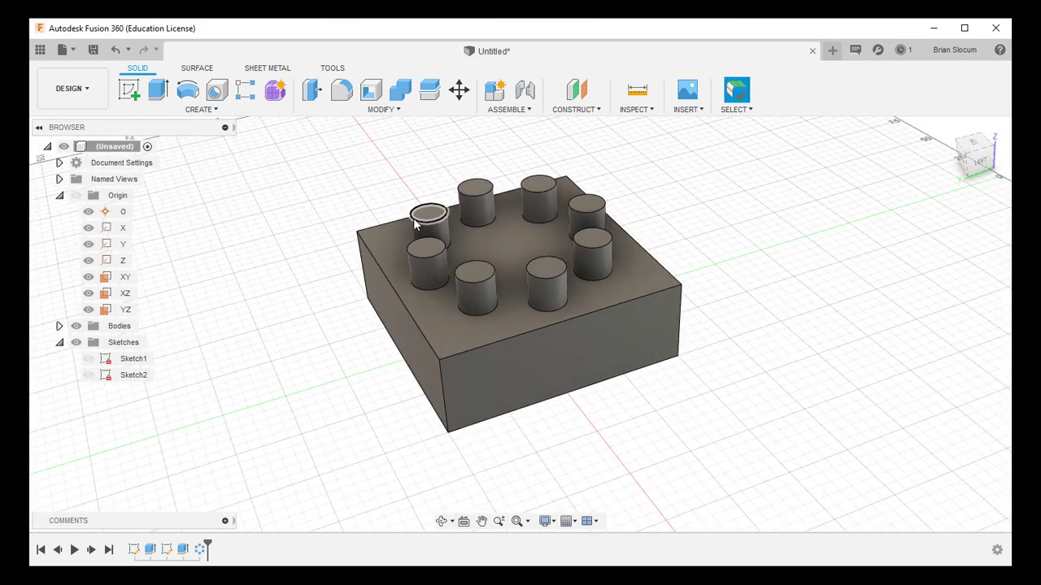